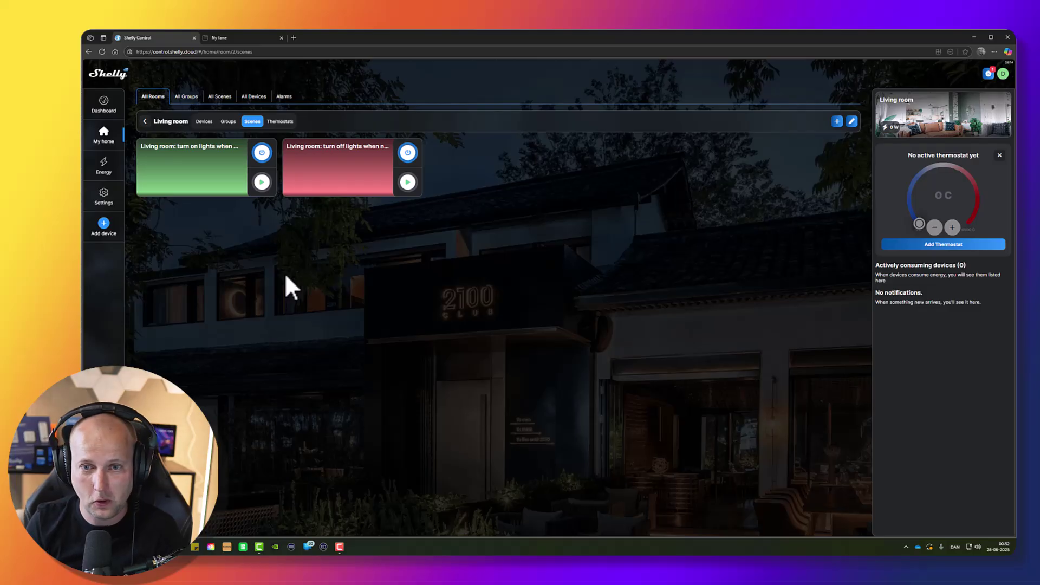
Look over the devices of the Living room in My home and return to the room's scenes
click(108, 140)
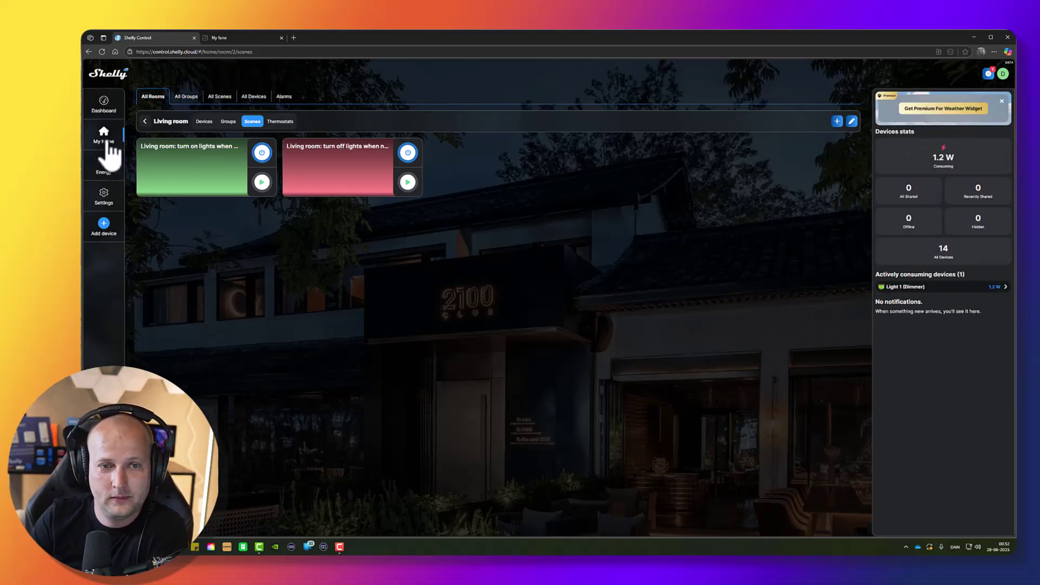
click(196, 178)
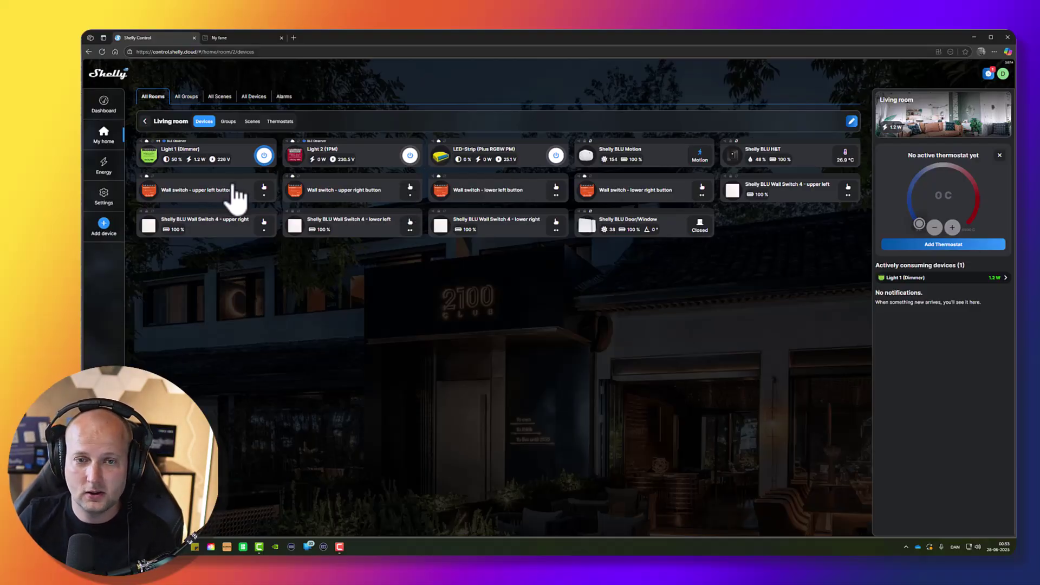
click(252, 122)
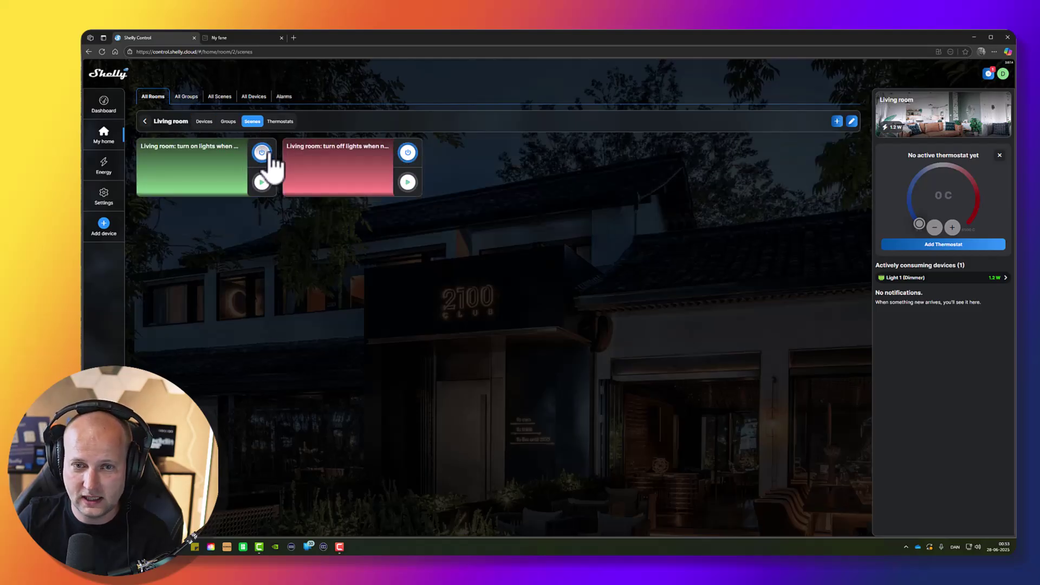
Delete both Living room scenes, the motion-detected lights-on scene and the no-motion lights-off scene, and leave edit mode
click(851, 121)
click(266, 183)
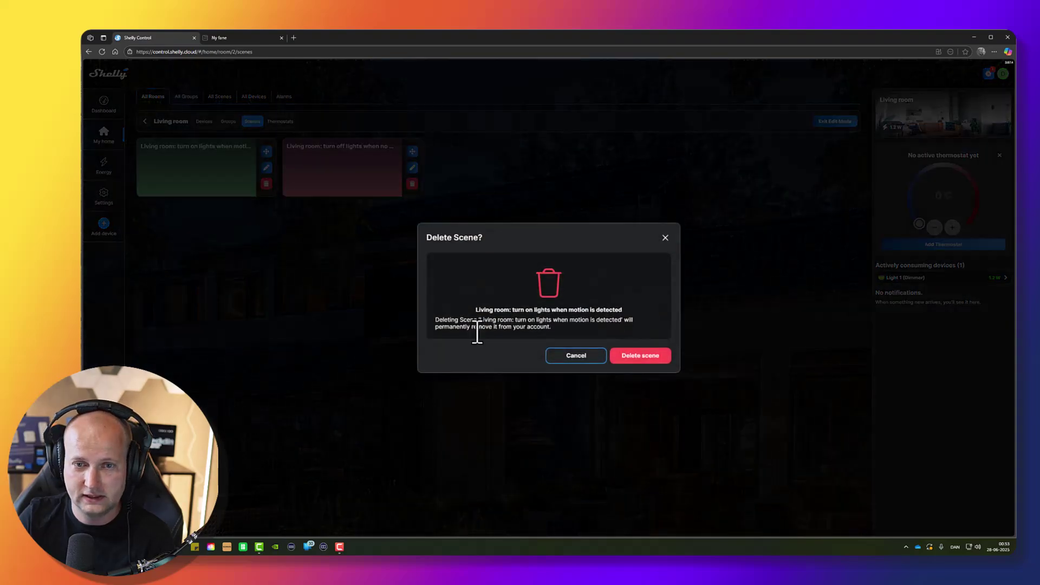
click(639, 356)
click(265, 183)
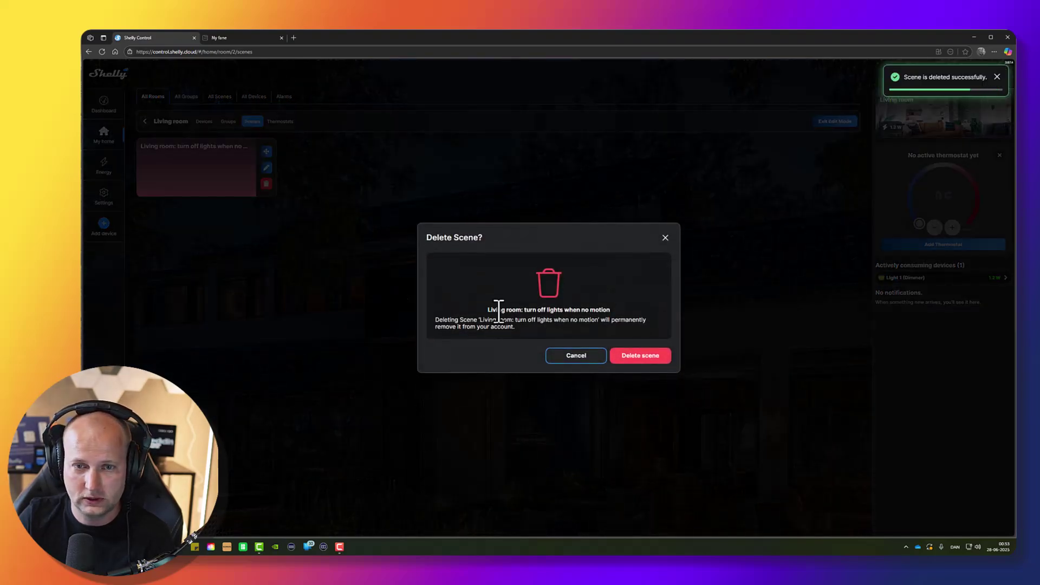
click(631, 357)
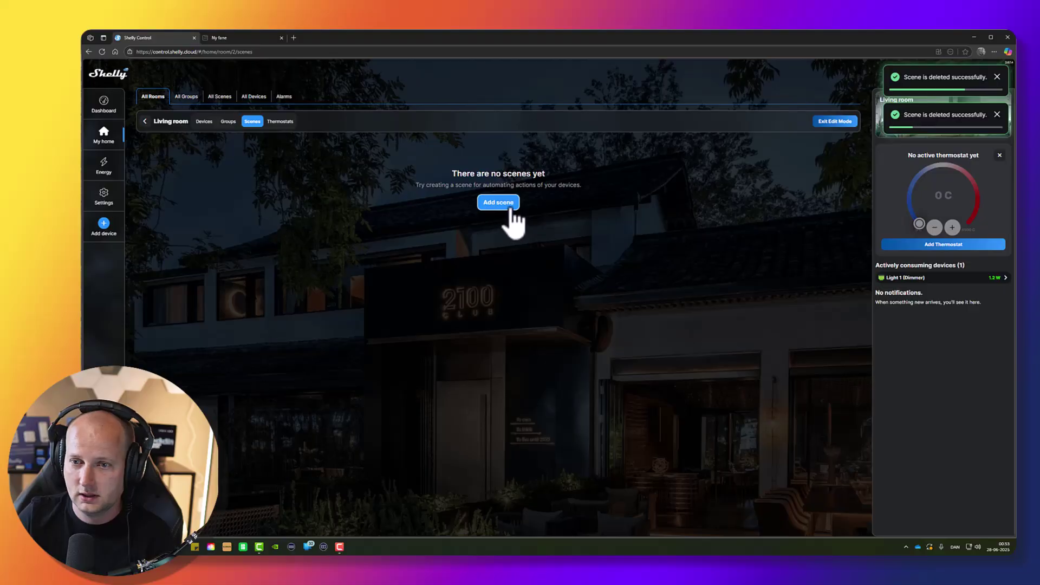
click(837, 122)
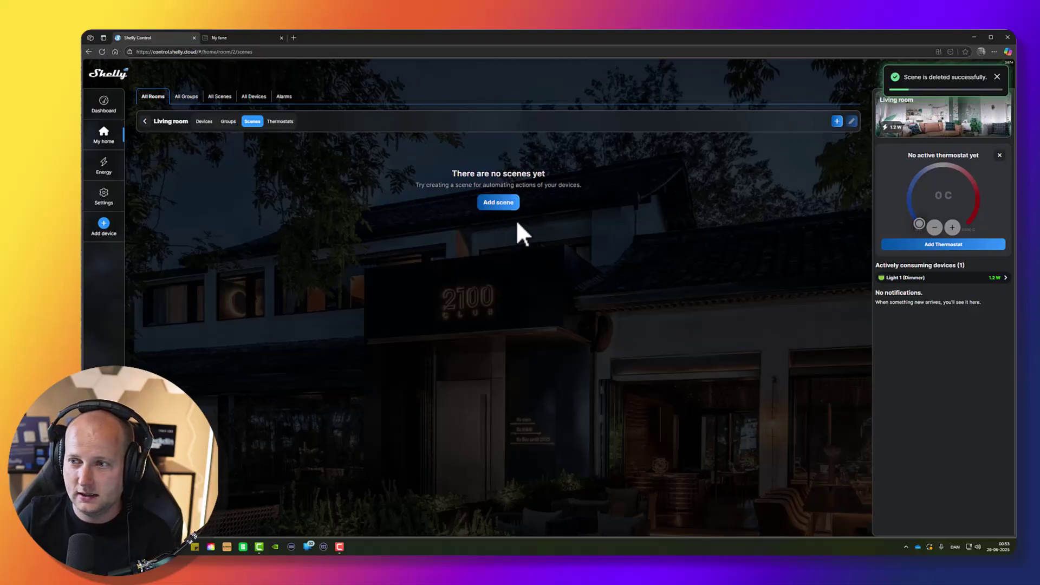
Start a new scene with a device-based condition using the Living room's "Wall switch - upper left button"
click(499, 203)
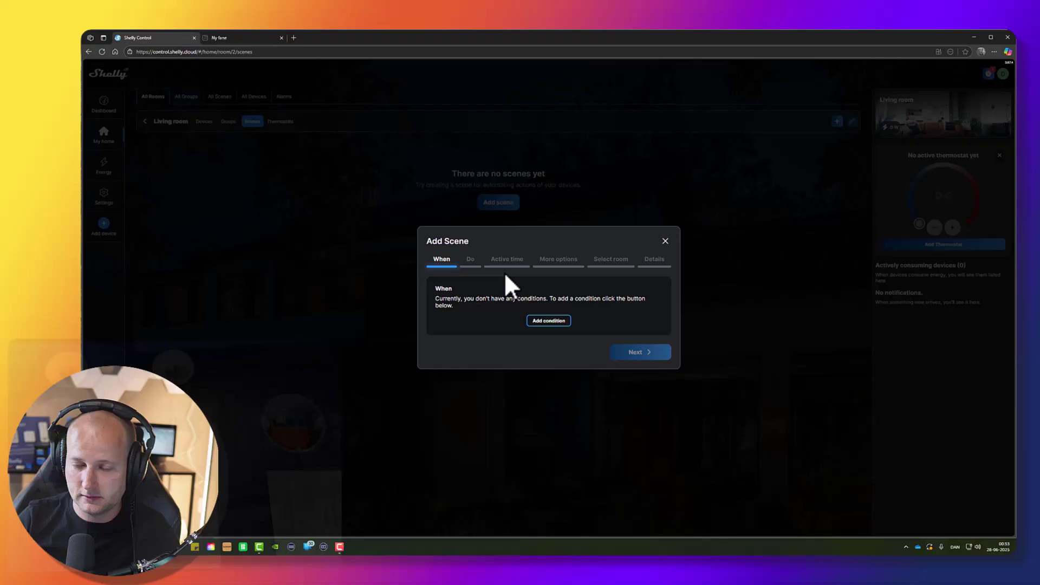
click(548, 320)
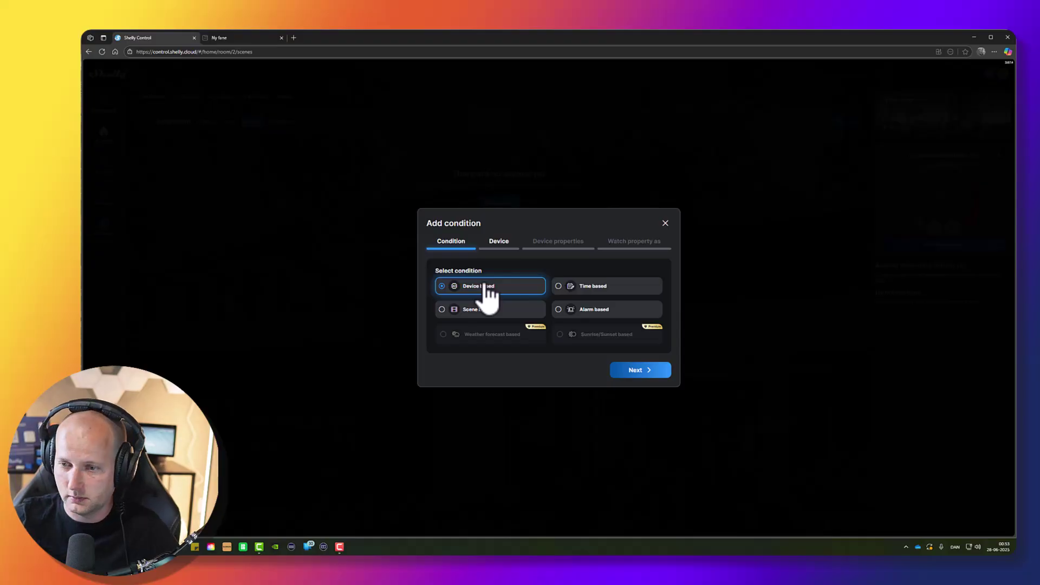
click(620, 370)
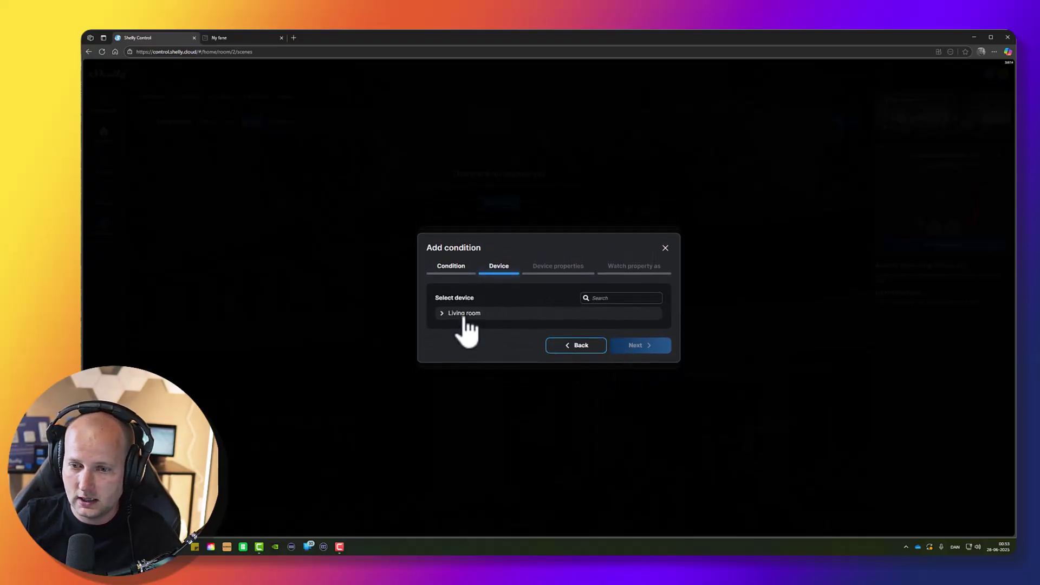
click(463, 315)
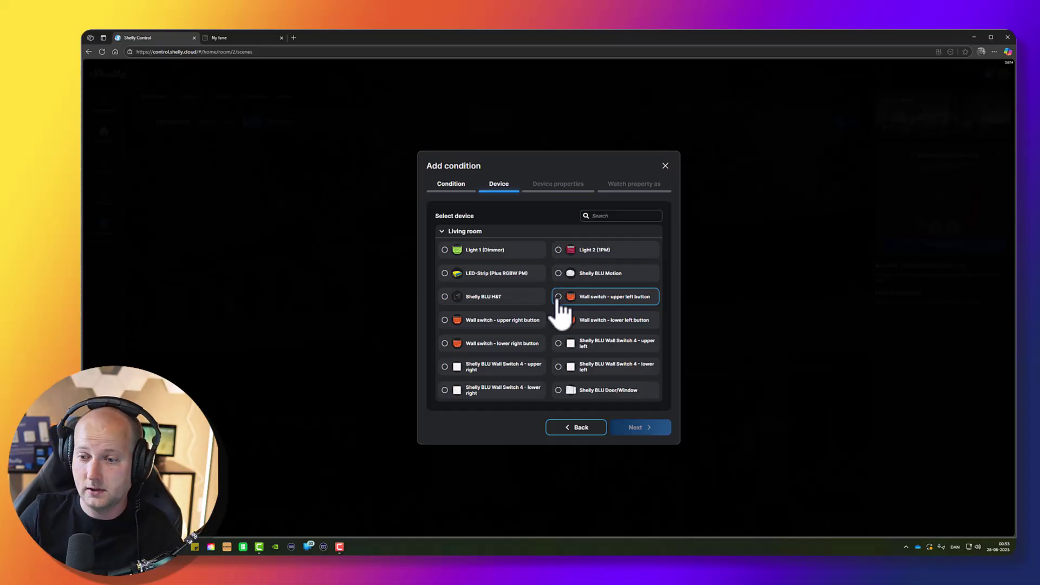
click(587, 302)
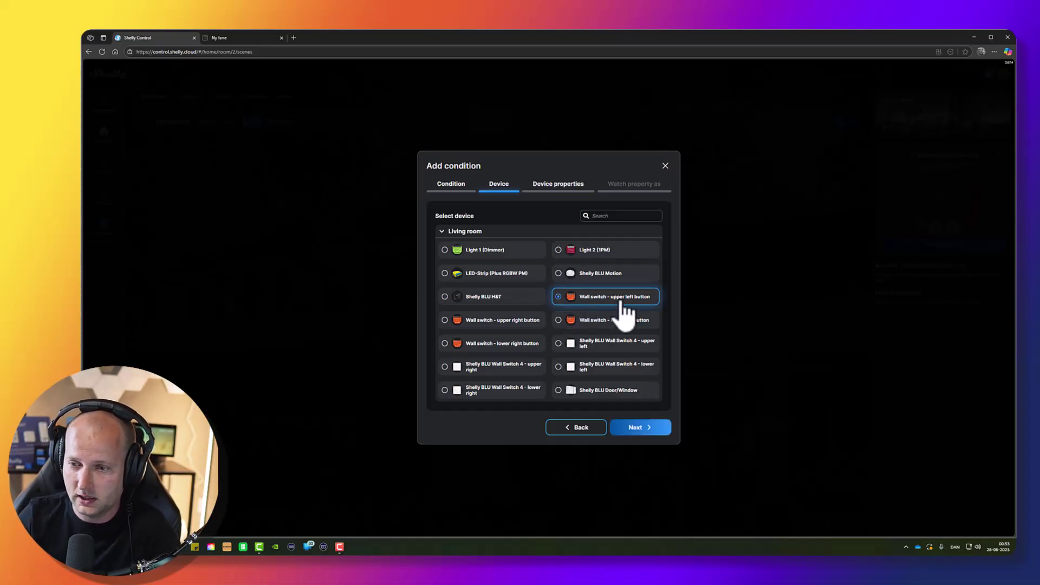
click(646, 428)
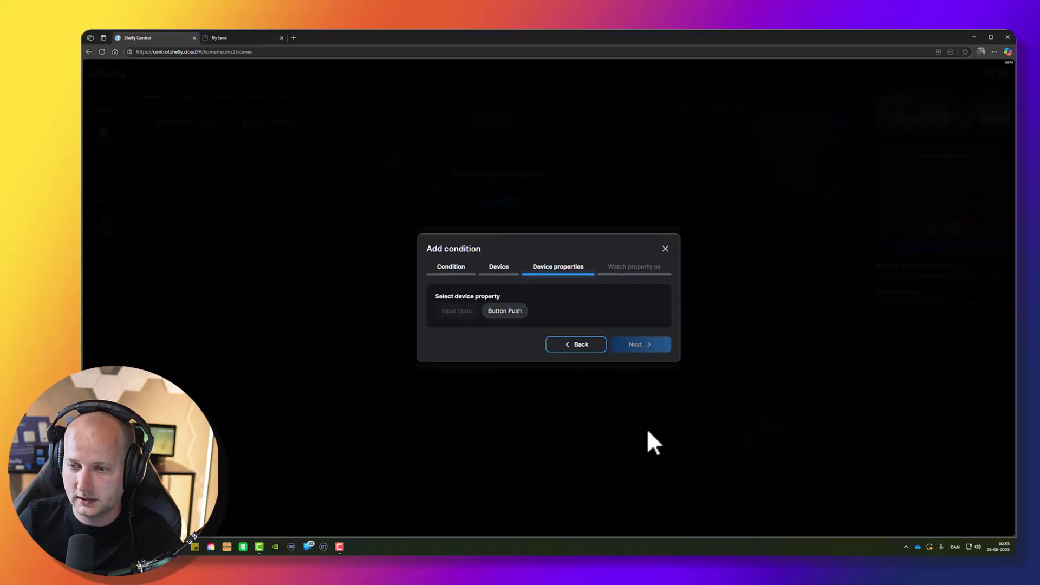
Set the wall switch condition to a Short button push, watch it as a Trigger, and save it
click(506, 314)
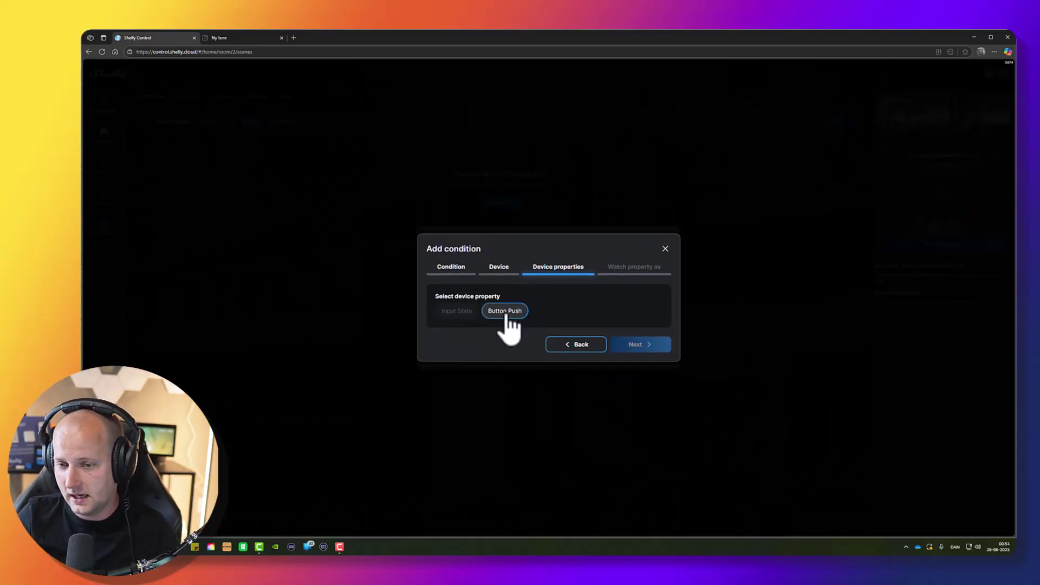
click(506, 313)
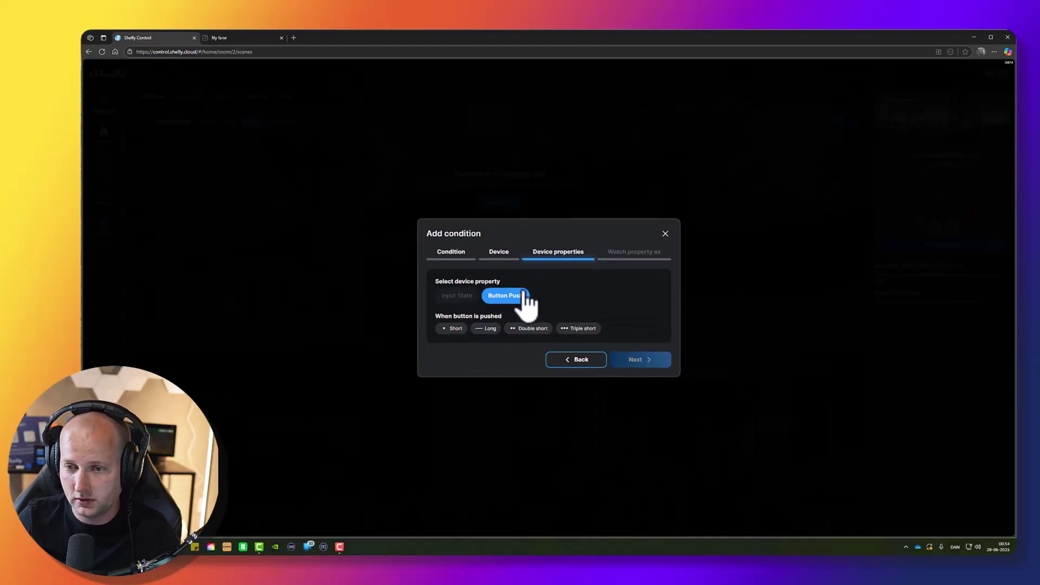
click(457, 328)
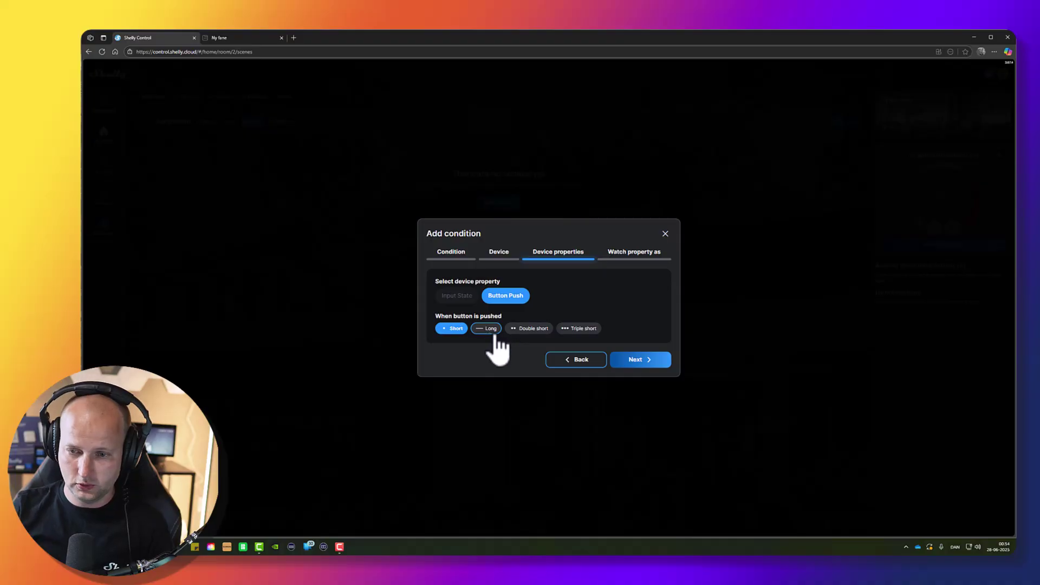
click(520, 328)
click(568, 328)
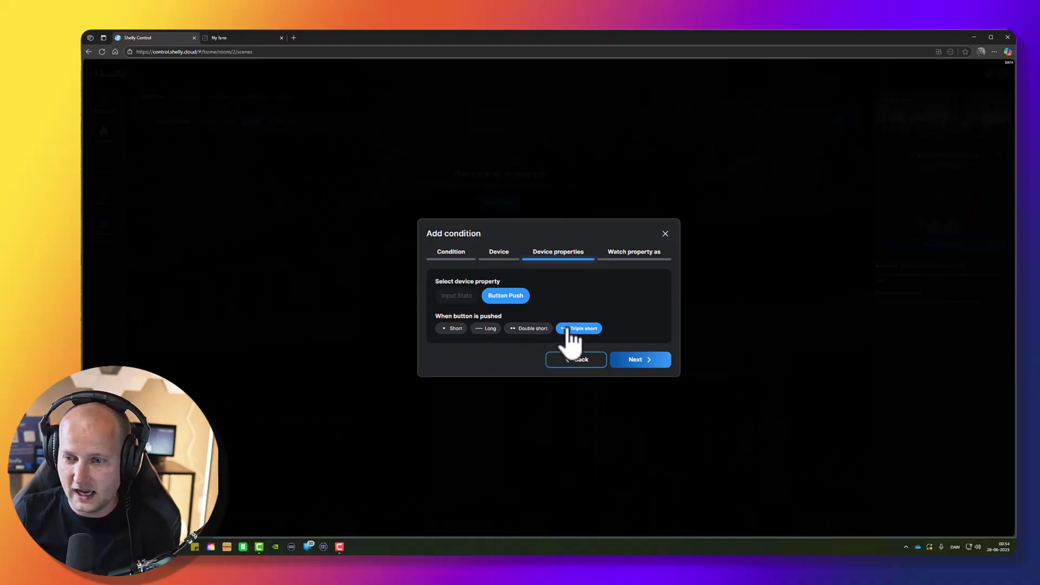
click(454, 329)
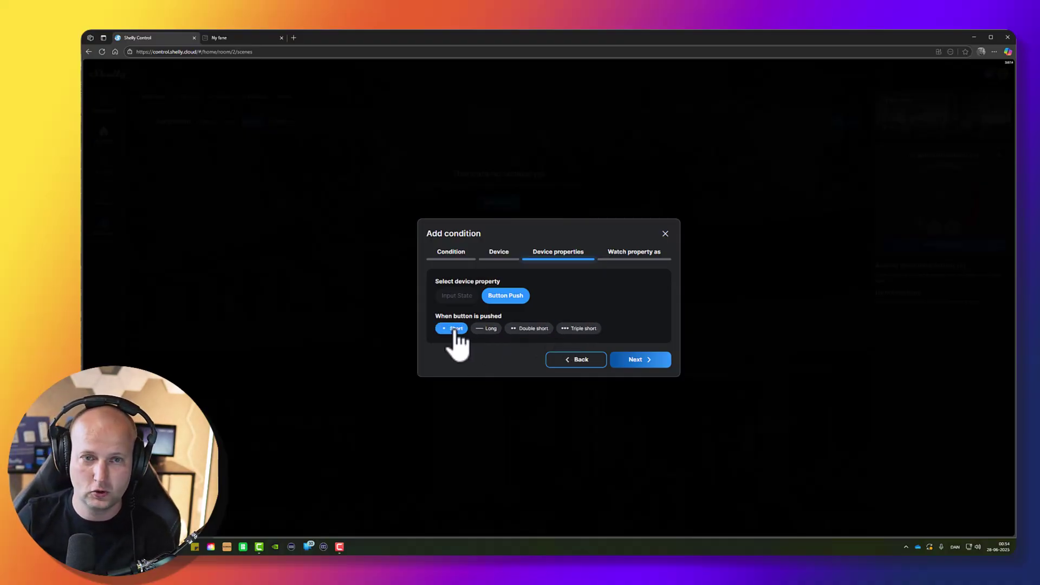
click(633, 360)
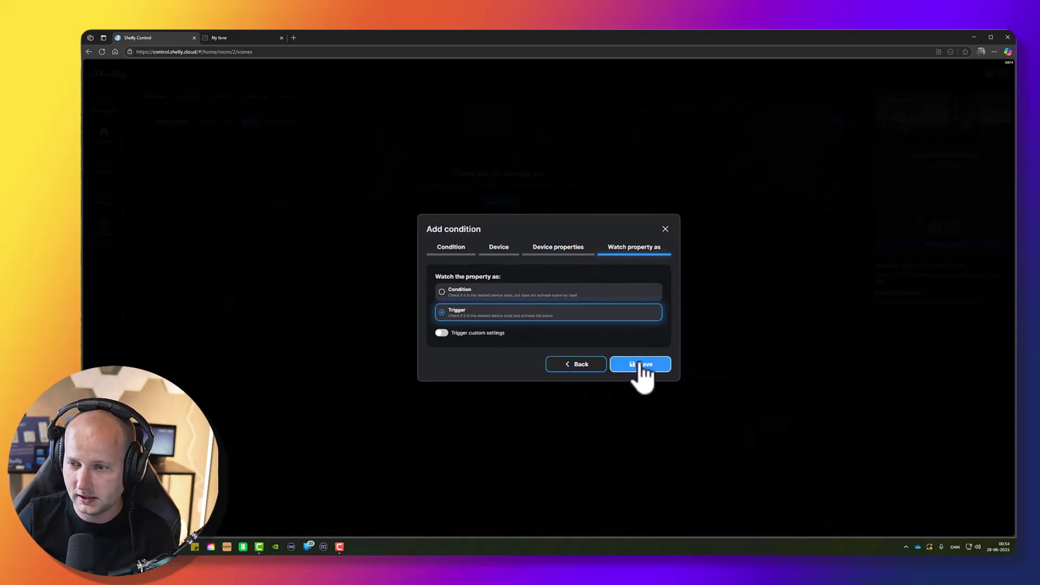
click(641, 364)
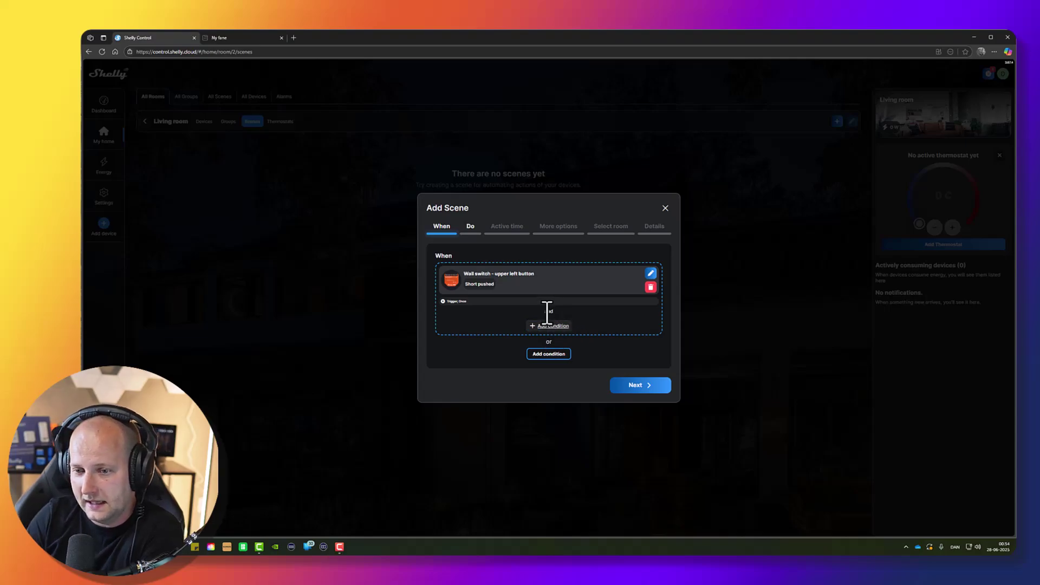
Add an alternative "or" condition triggered by a Short button push on "Shelly BLU Wall Switch 4 - upper left" and save it
click(556, 354)
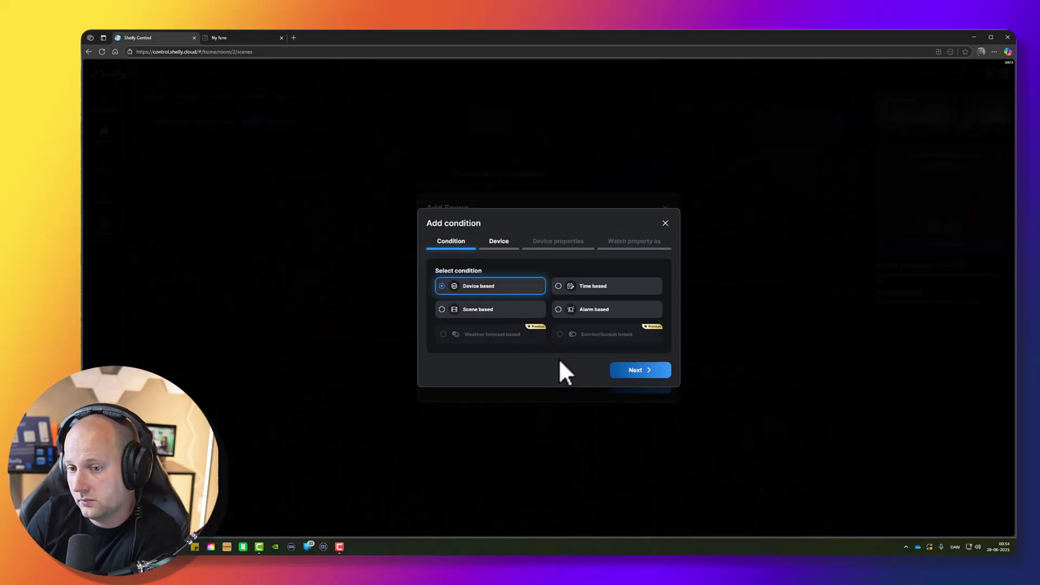
click(638, 372)
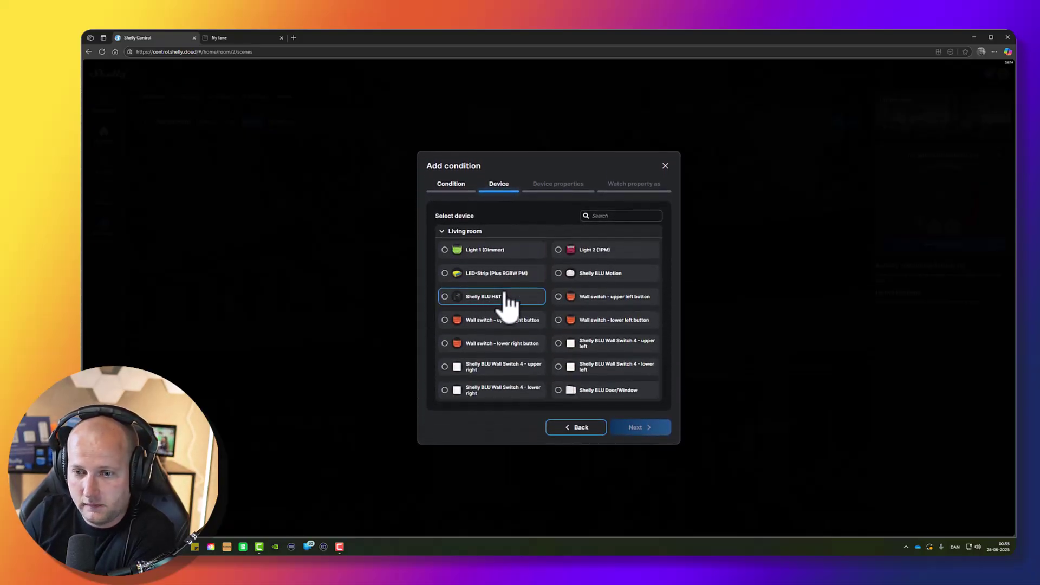
click(604, 348)
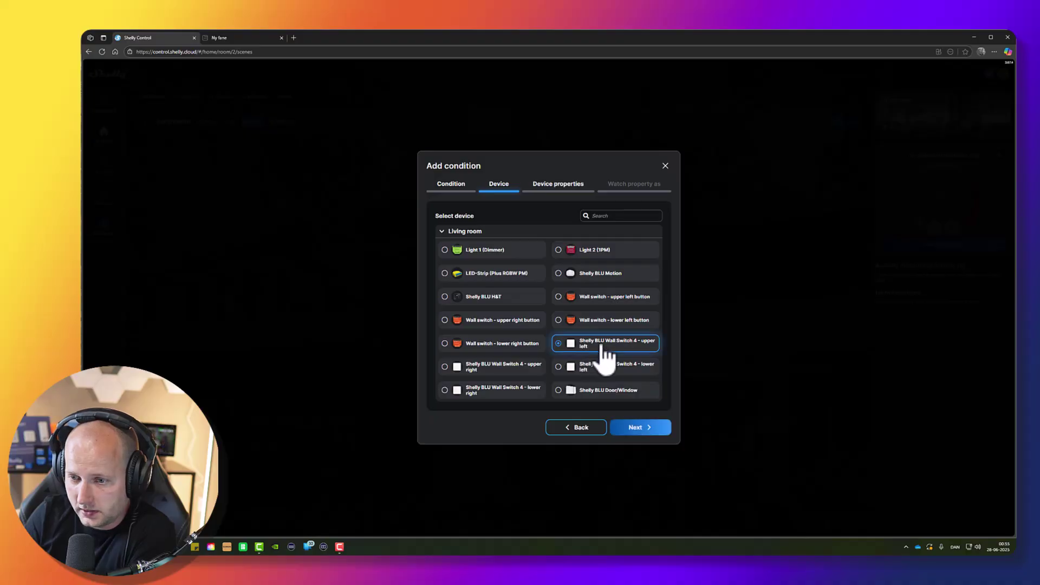
click(640, 428)
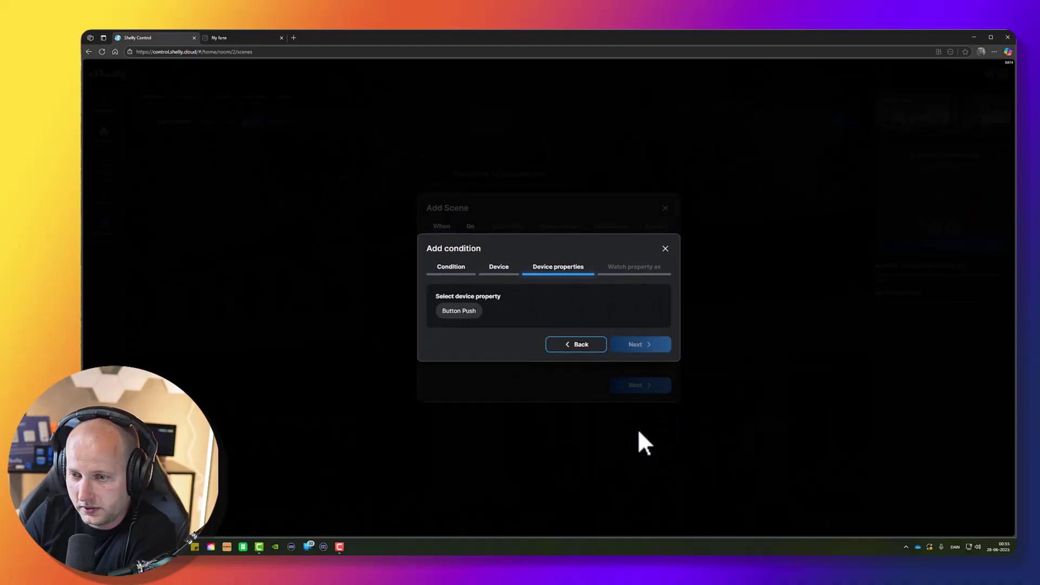
click(459, 311)
click(452, 328)
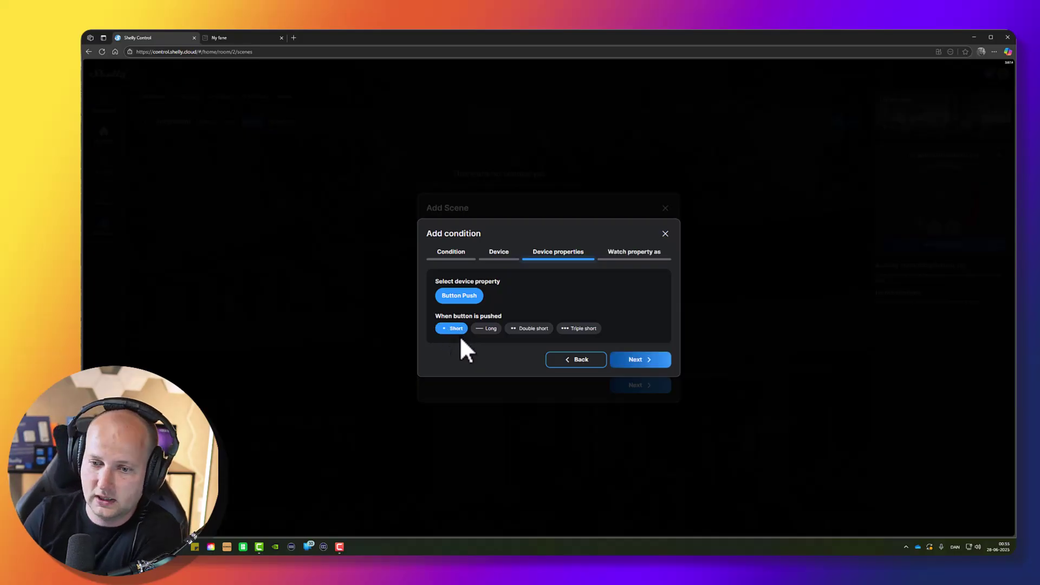
click(642, 361)
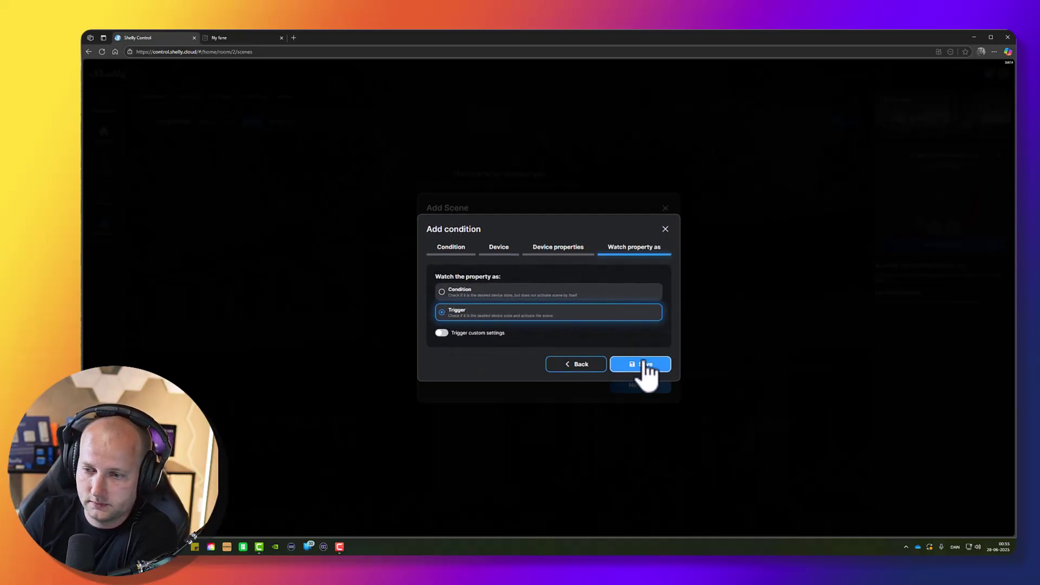
click(644, 364)
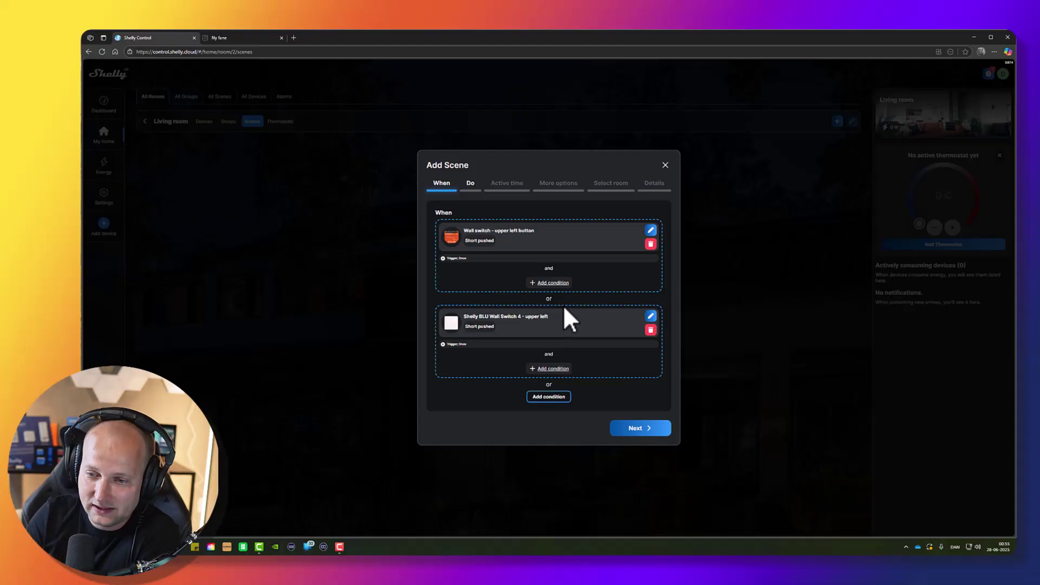
Add a device action to the scene that targets Light 1 (Dimmer) in the Living room
click(644, 429)
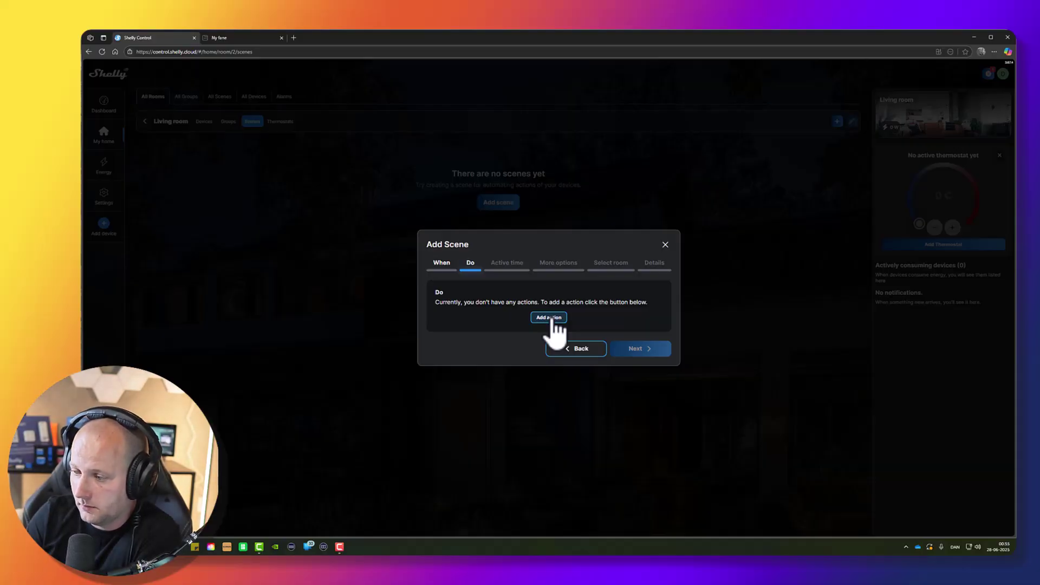
click(551, 318)
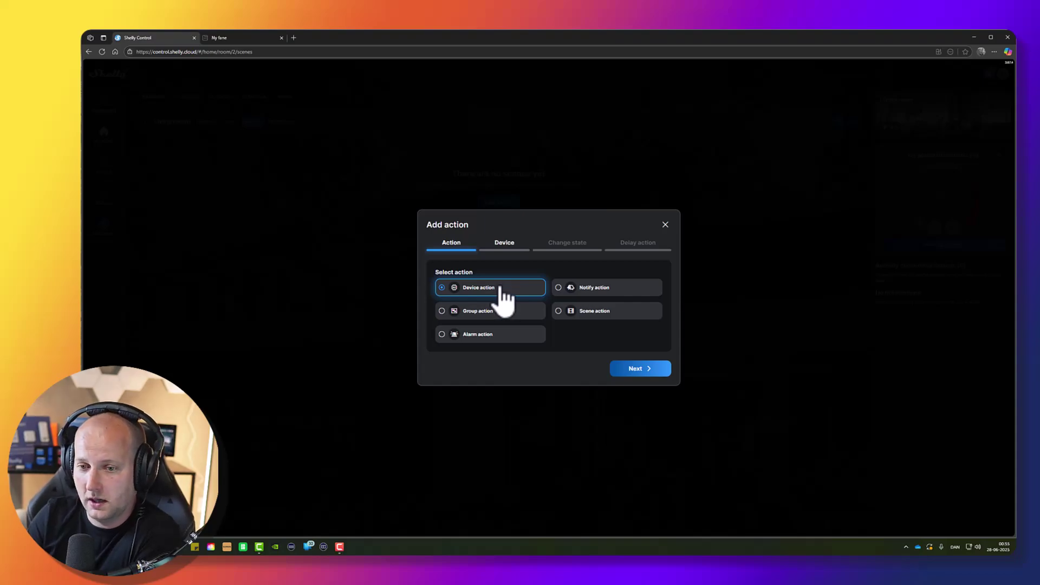
click(639, 368)
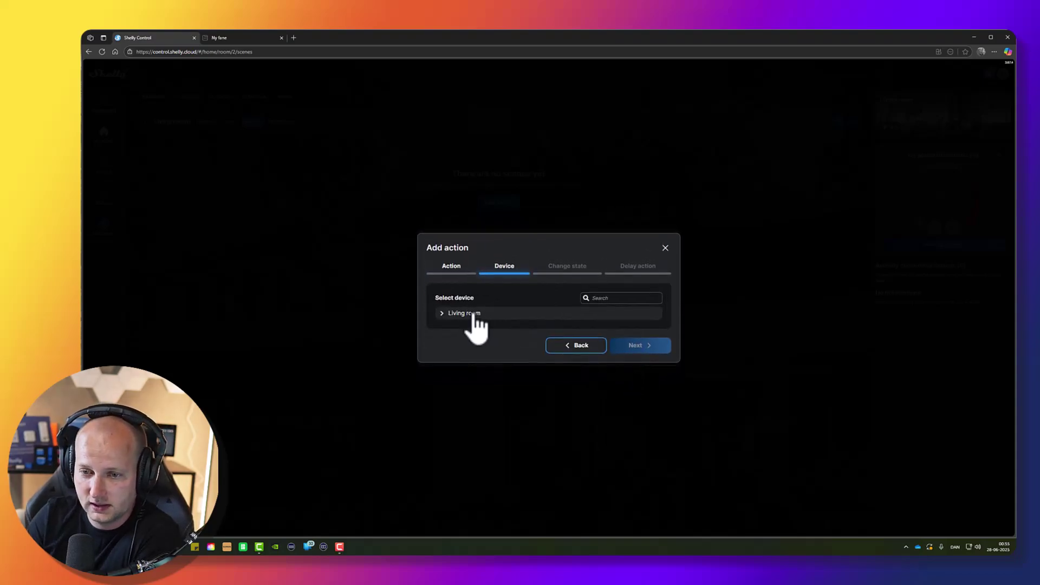
click(469, 314)
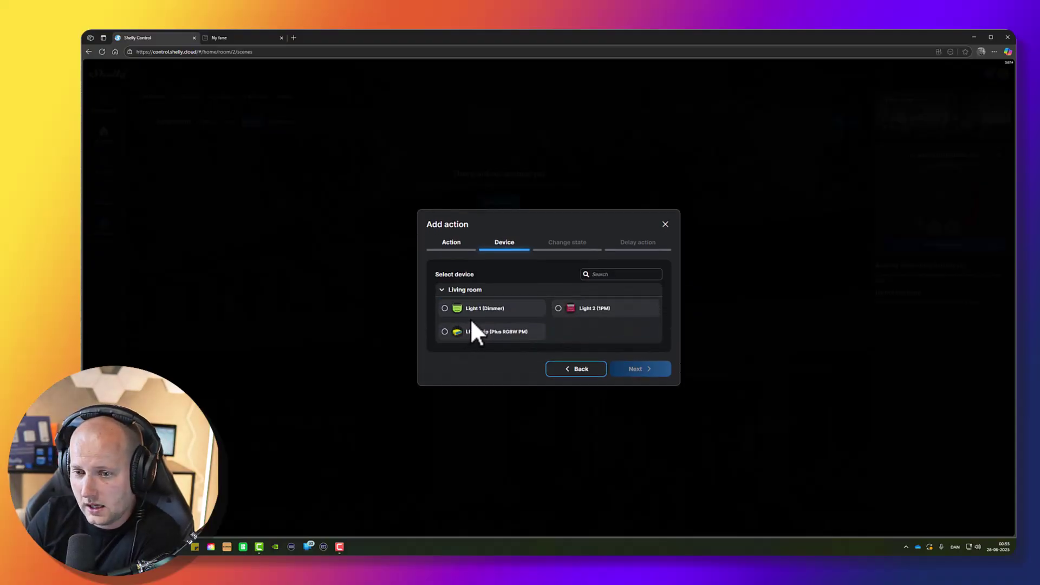
click(476, 315)
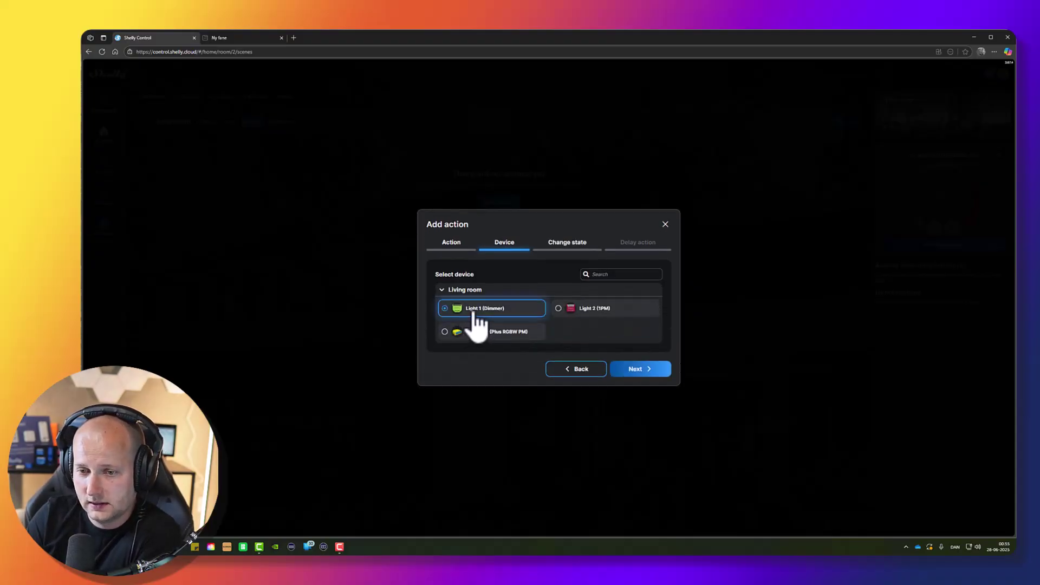
click(645, 371)
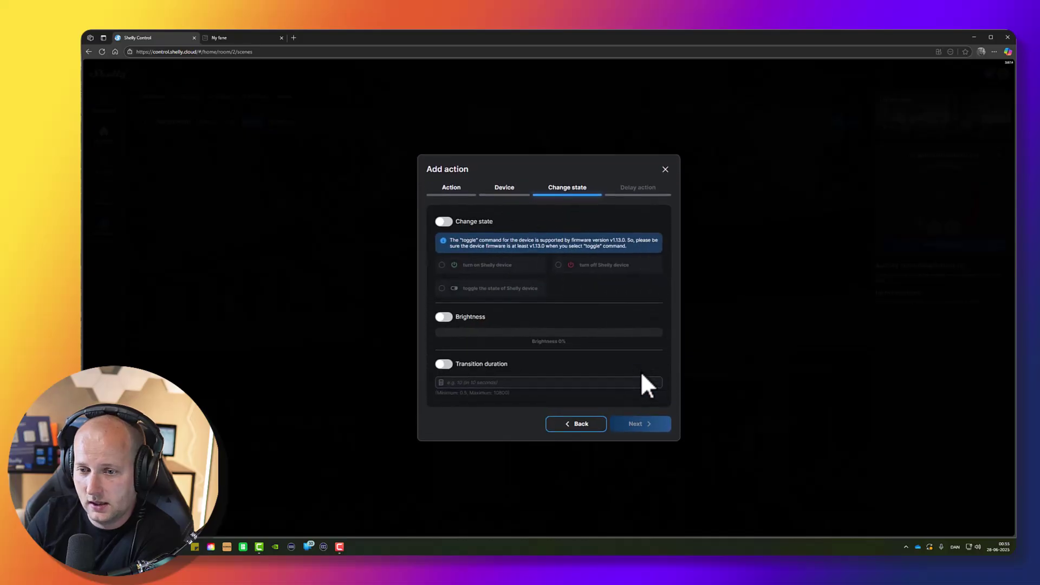
Set the Light 1 (Dimmer) action to turn on the Shelly device with a delay of 0 seconds and save it
click(444, 222)
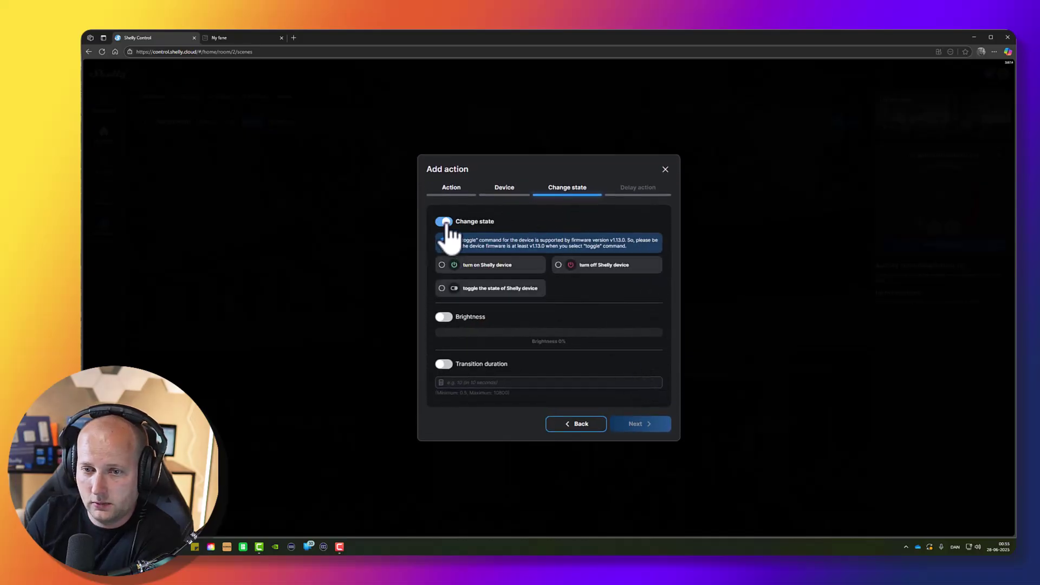
click(482, 265)
click(650, 428)
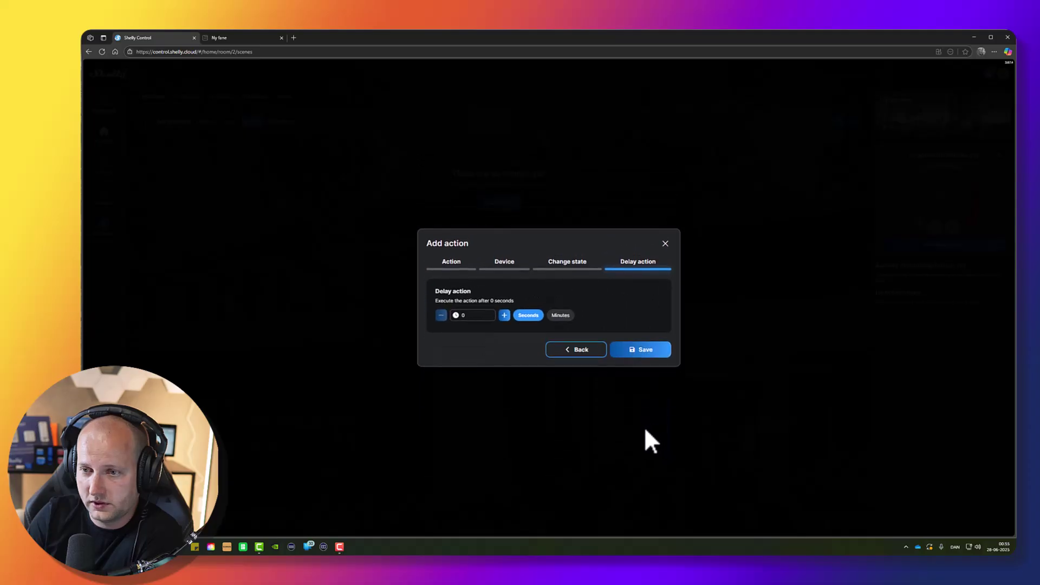
click(659, 350)
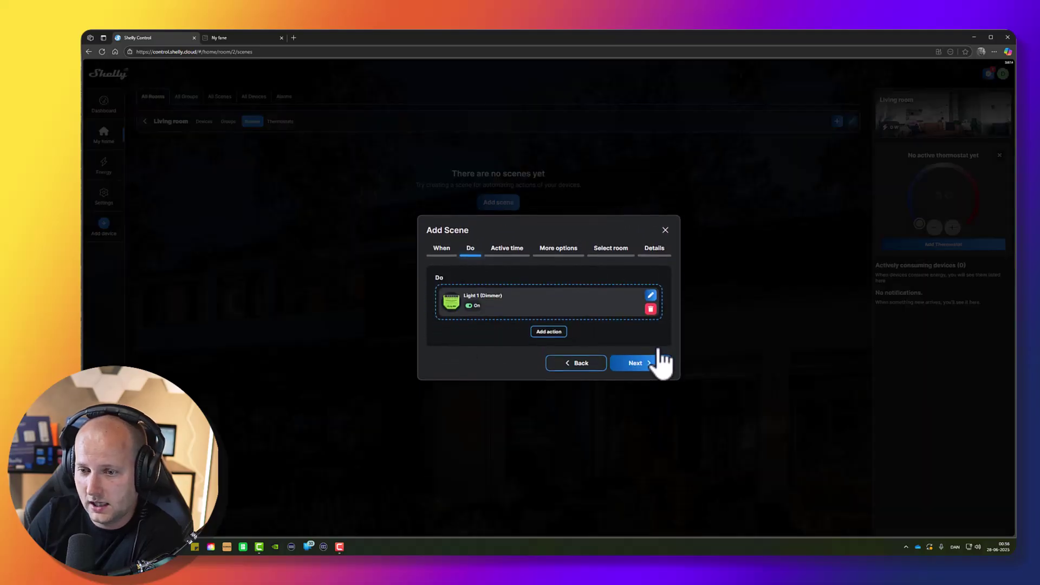
Keep the default active time, disable "Execute the scene on save or edit", and use Living room as the scene's room
click(649, 363)
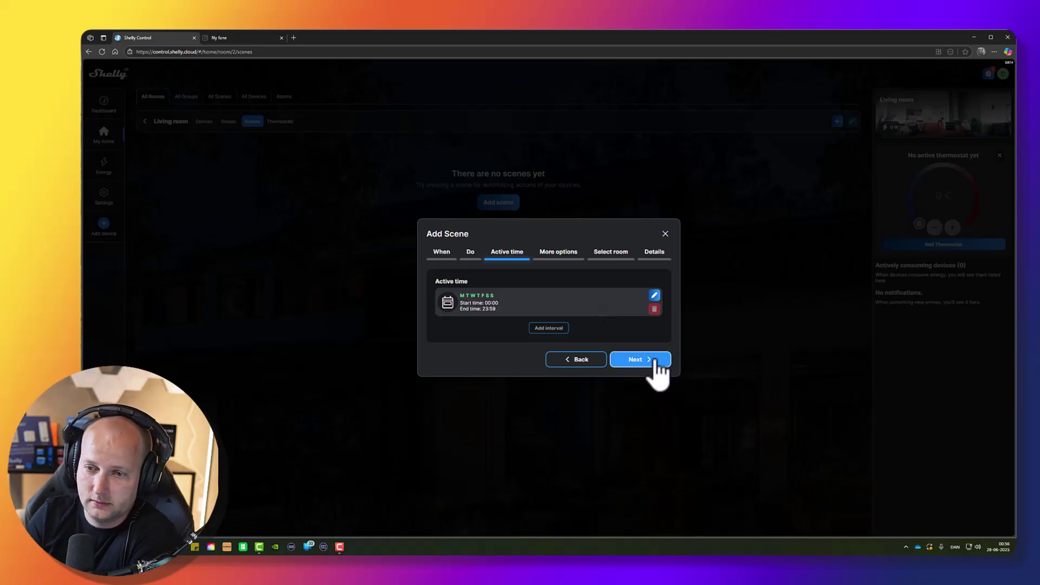
click(655, 360)
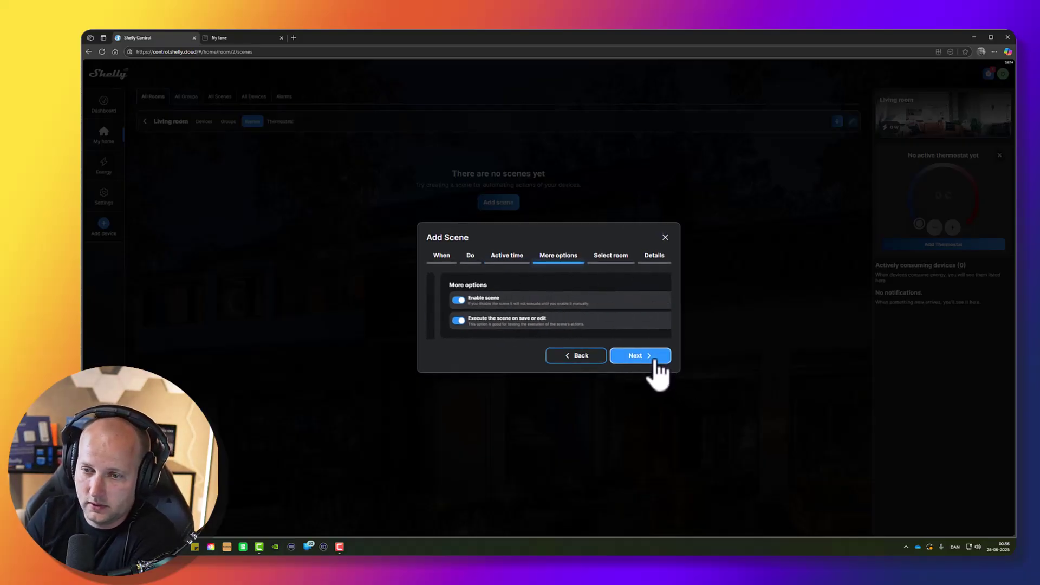
click(469, 321)
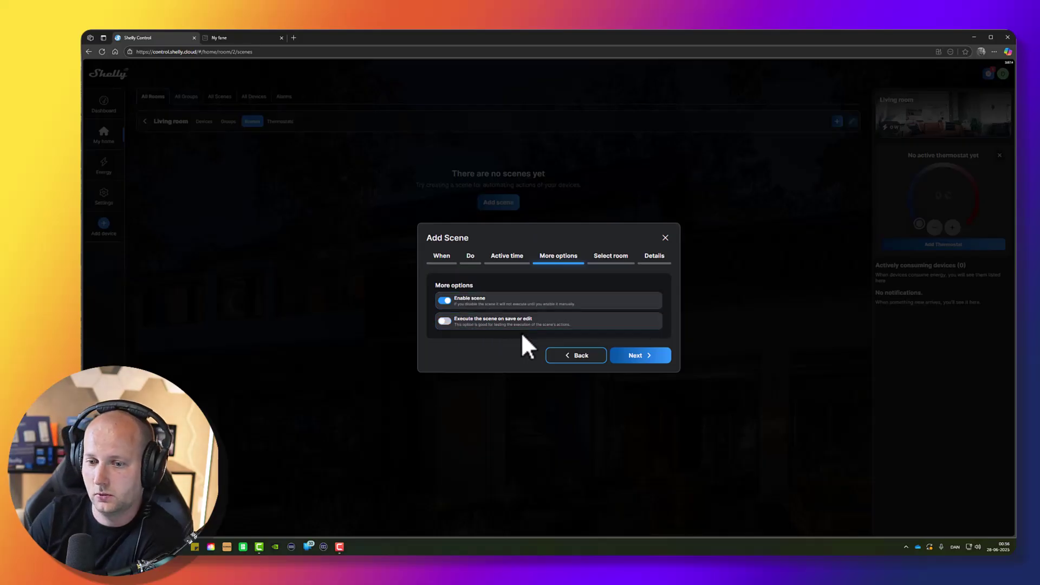
click(645, 359)
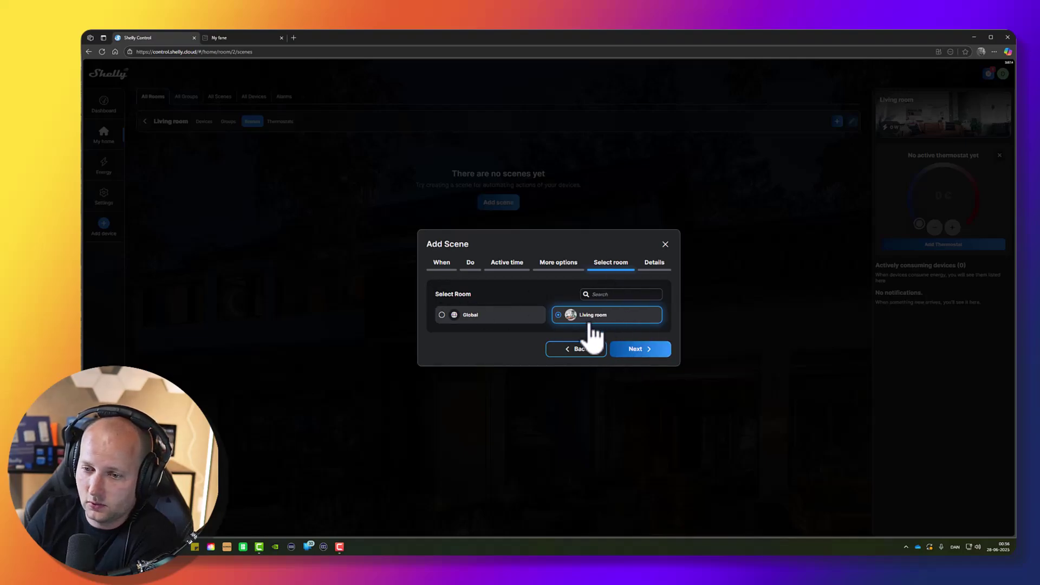
click(647, 349)
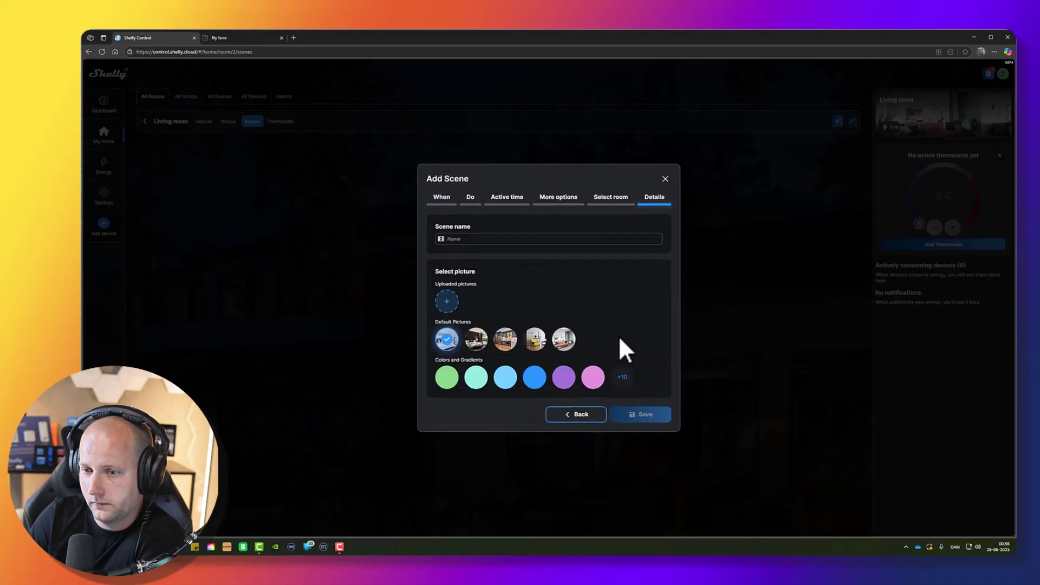
Name the scene "Upper left switces - turn on dimmer", give it the plain green colour as picture, and save it
click(514, 239)
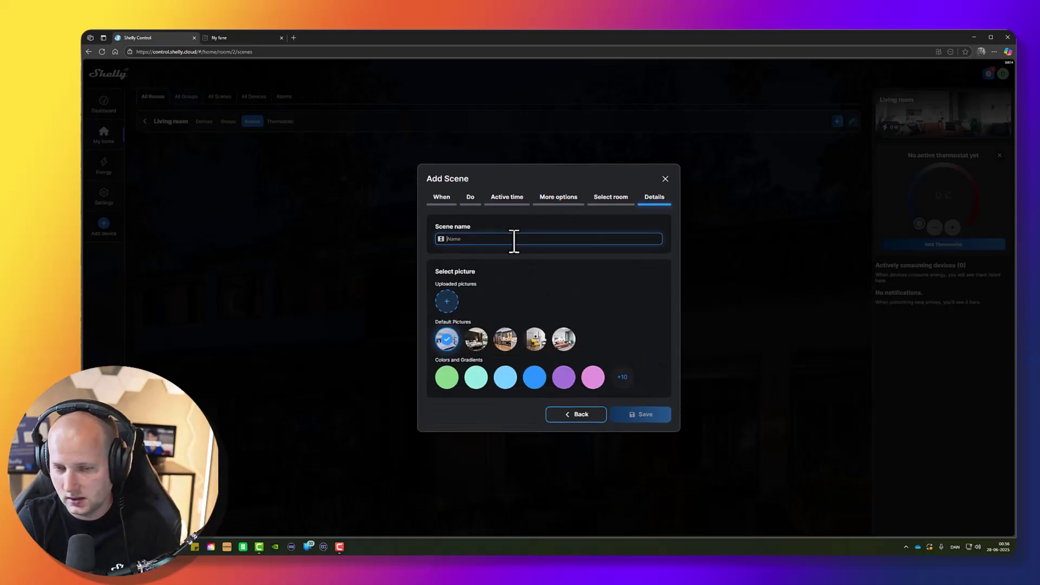
text(S)
key(BackSpace)
text(U)
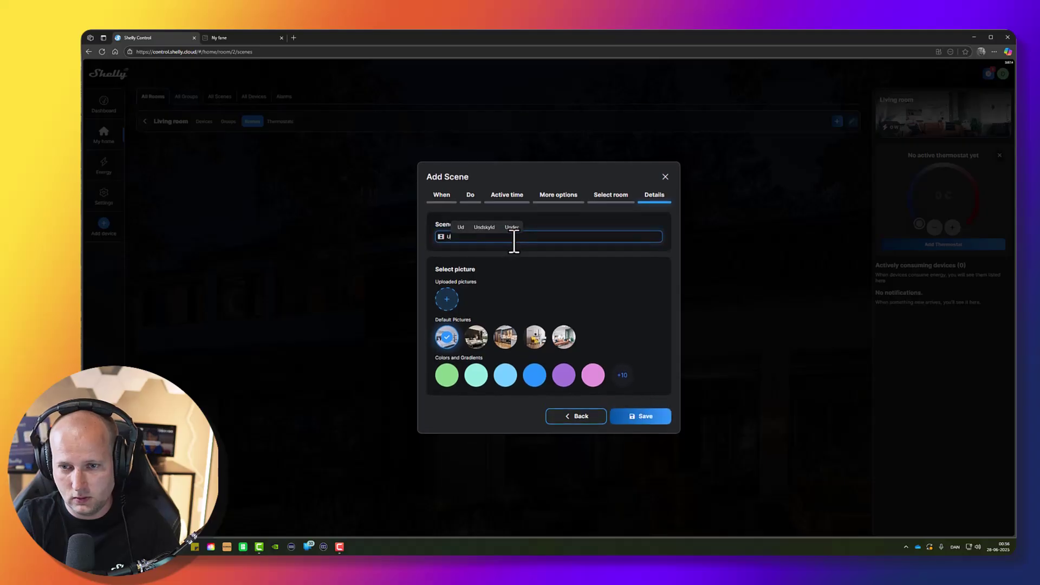
text(pper left switech)
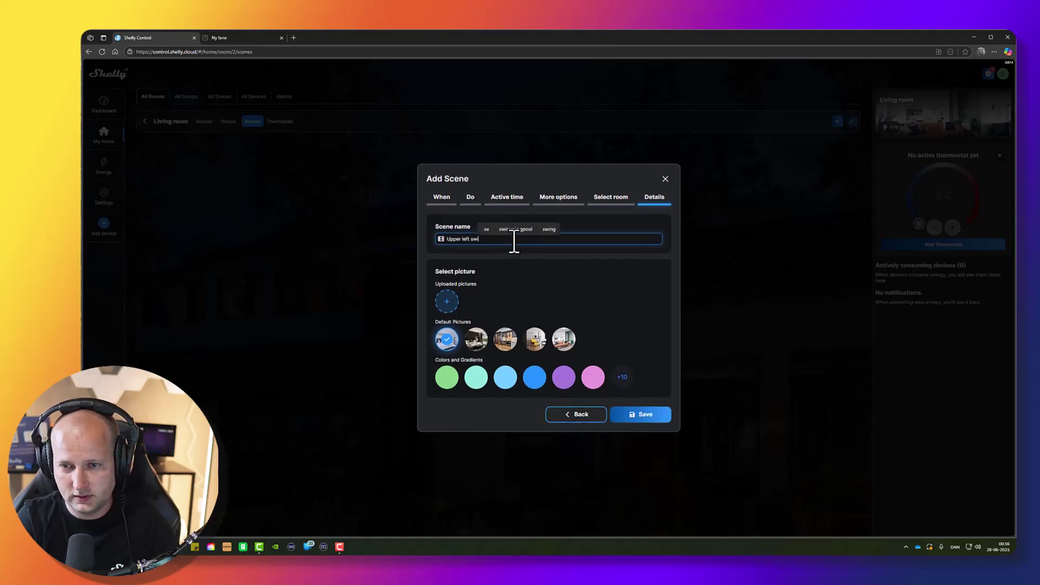
key(BackSpace)
key(BackSpace)
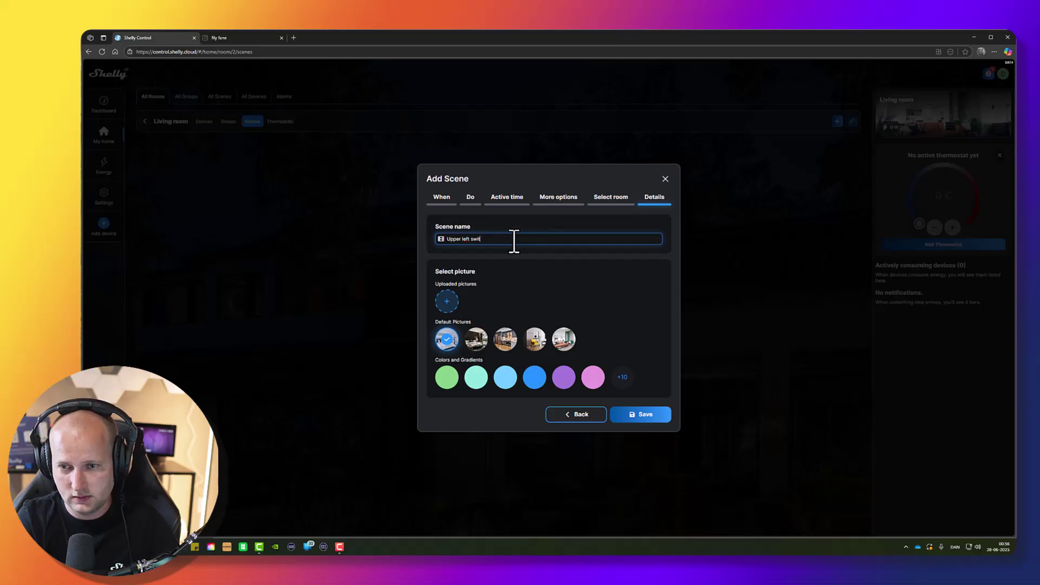
text(ces -)
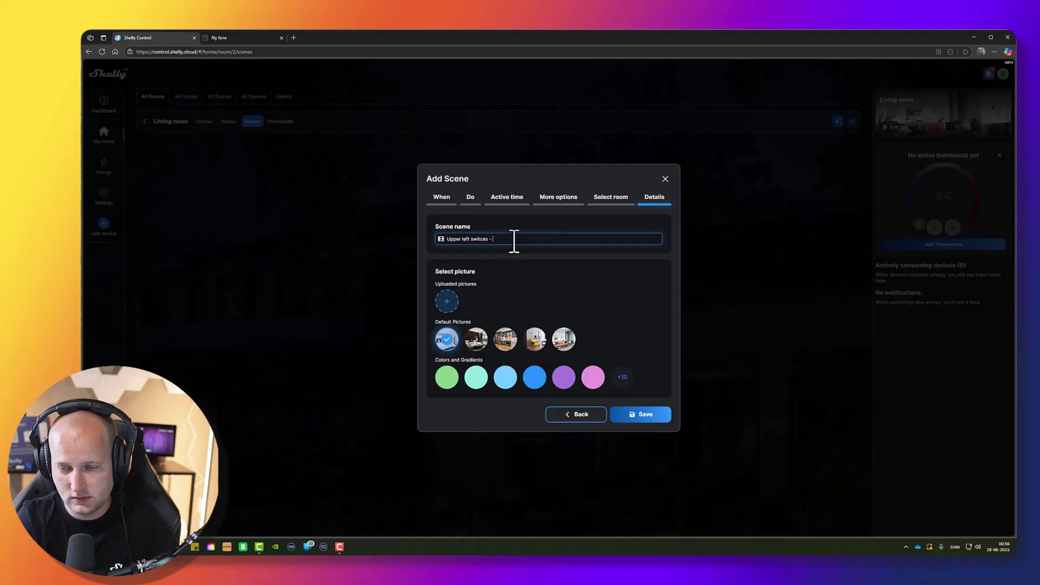
text( turn on d)
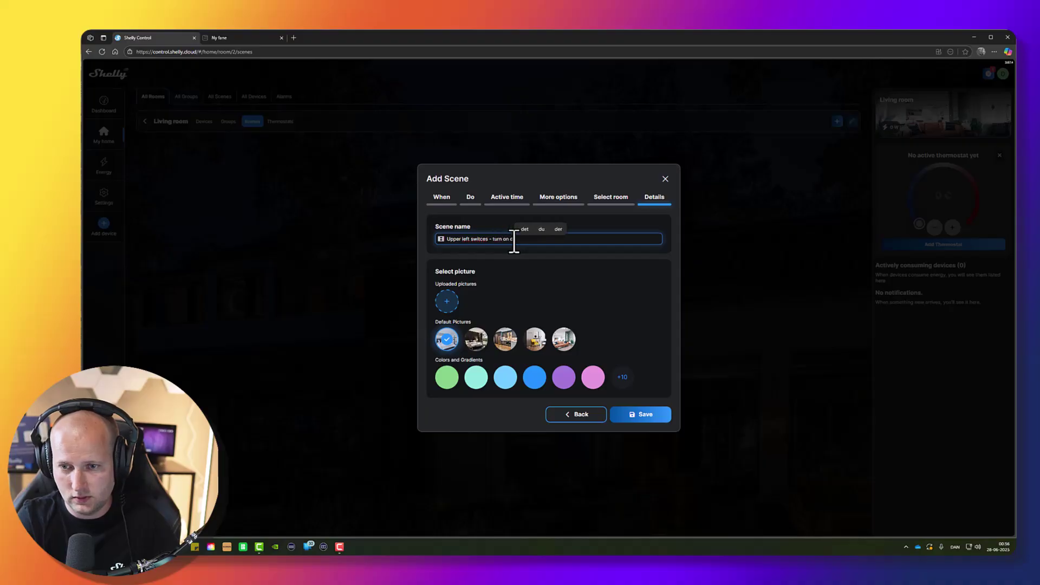
text(immer)
click(529, 263)
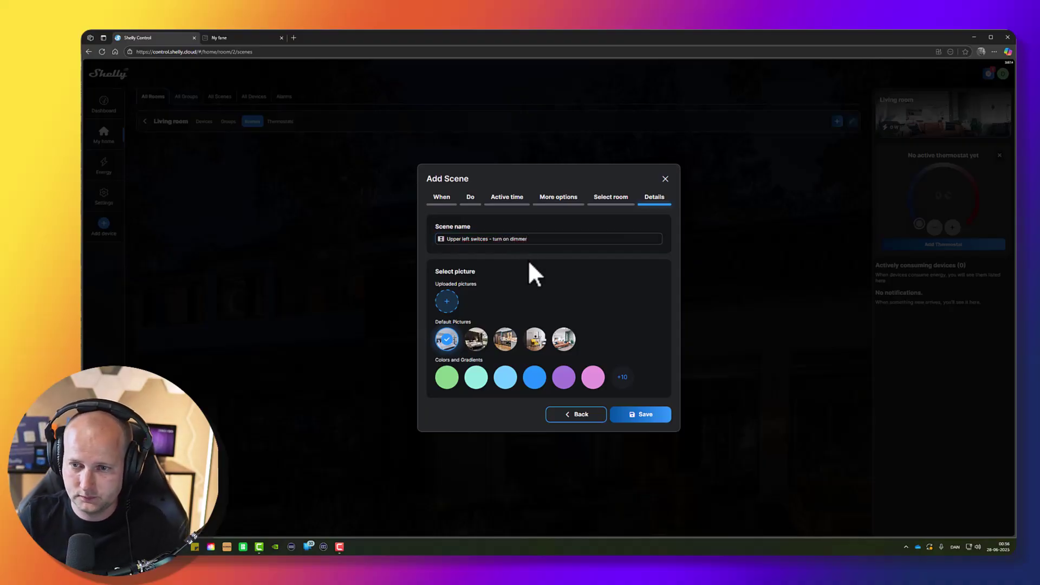
click(445, 379)
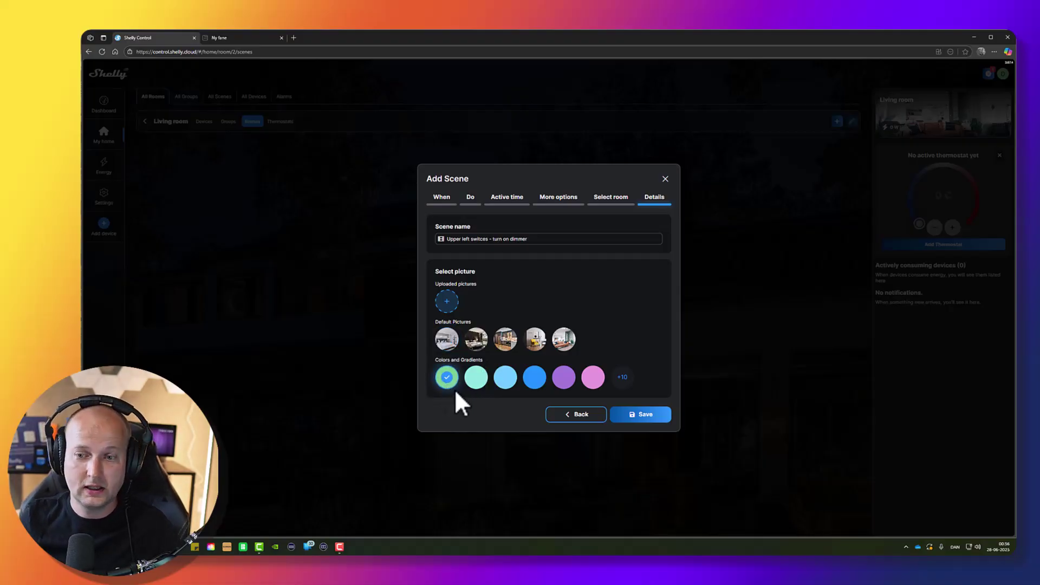
click(645, 415)
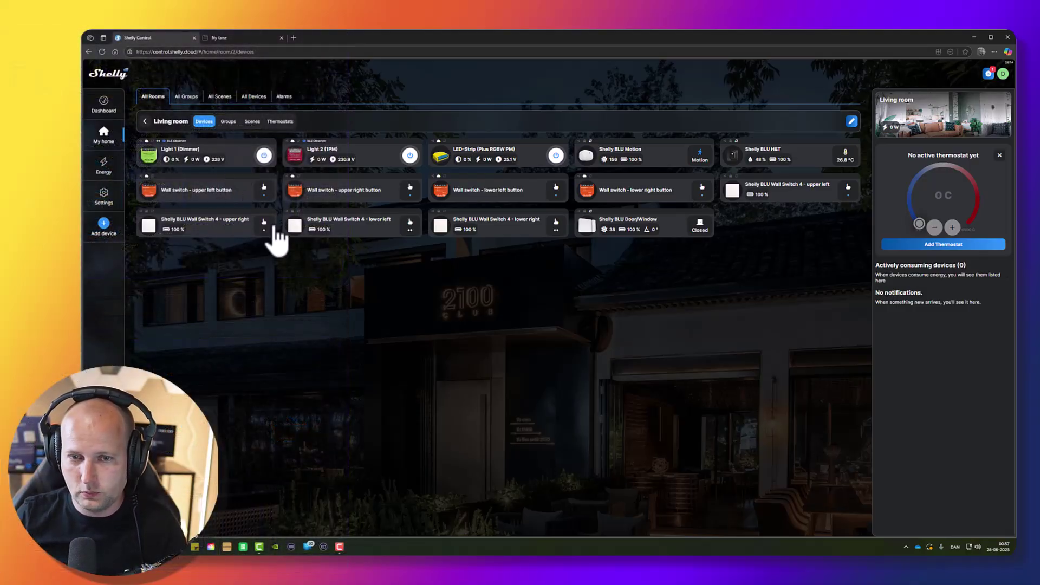
Open the Living room scene "Upper left switces - turn on dimmer" for editing and proceed to its actions
click(257, 122)
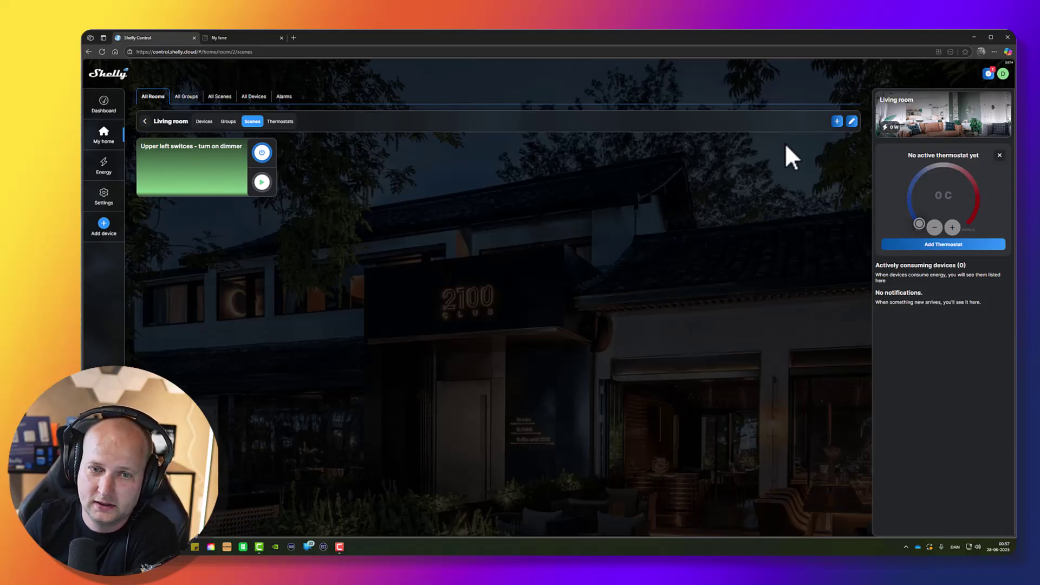
click(852, 121)
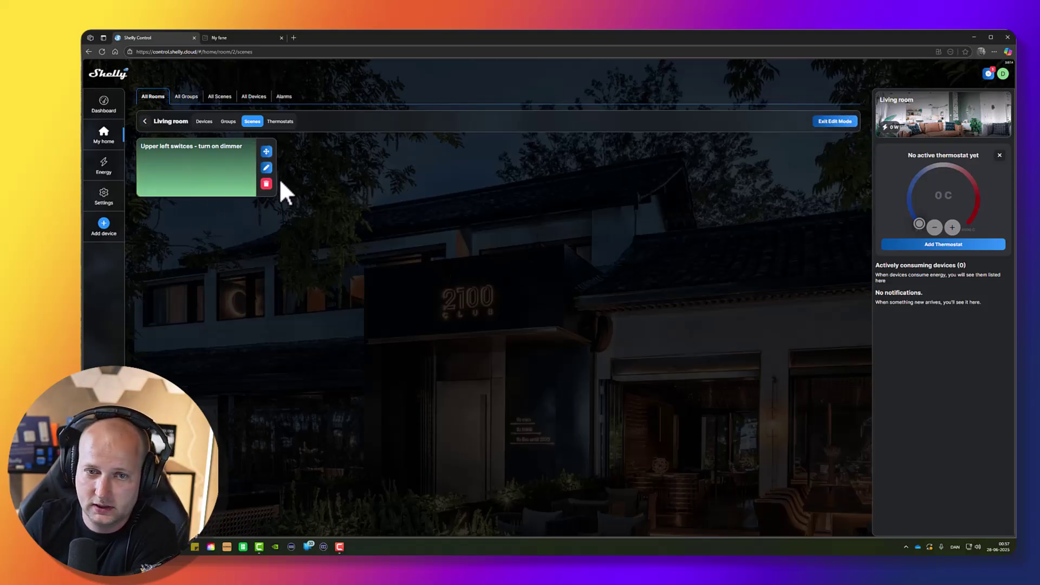
click(266, 167)
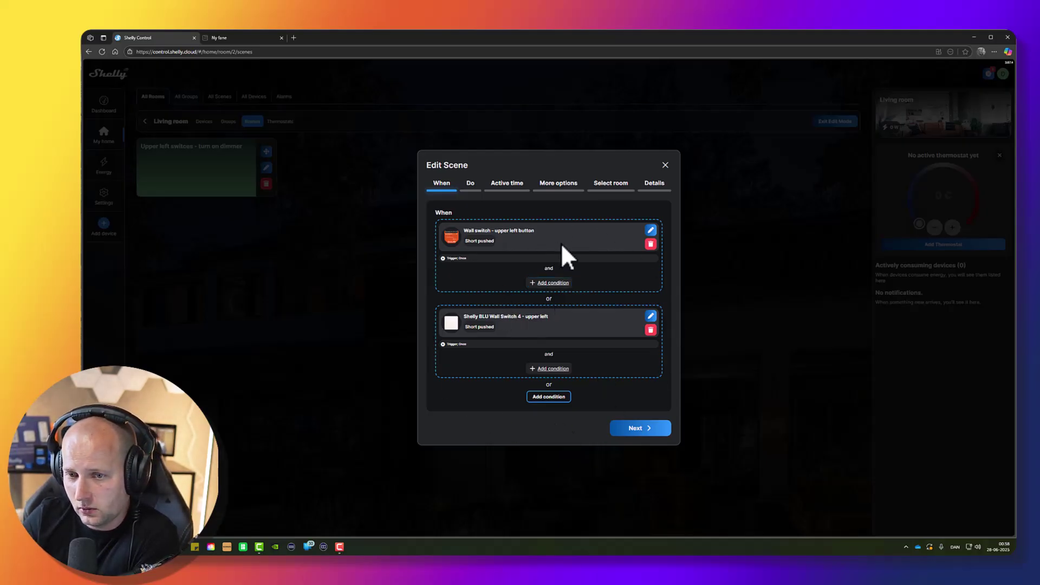
click(638, 428)
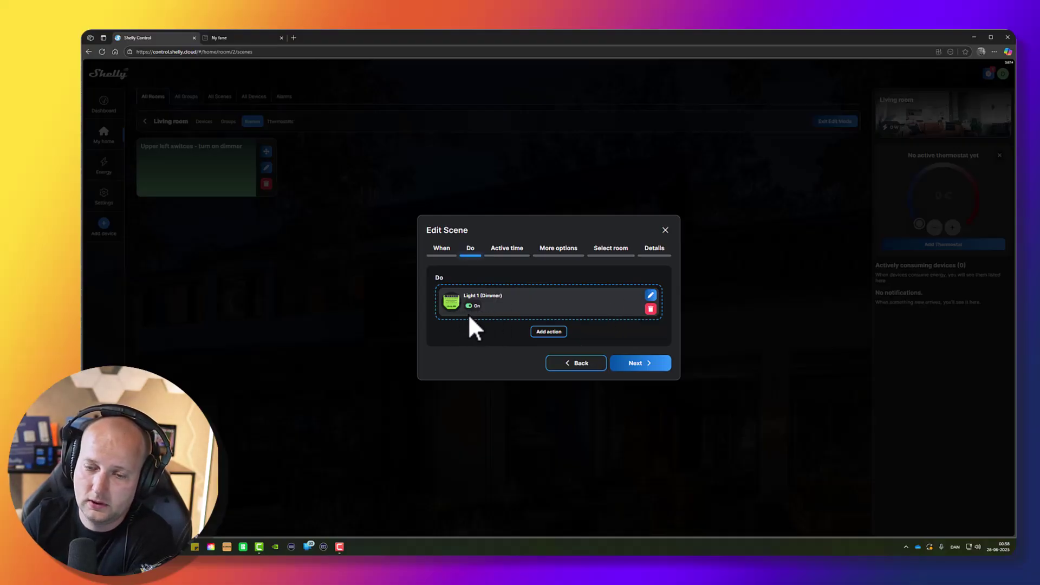
Change the scene's Light 1 (Dimmer) action to toggle the state of the Shelly device and save the action
click(650, 295)
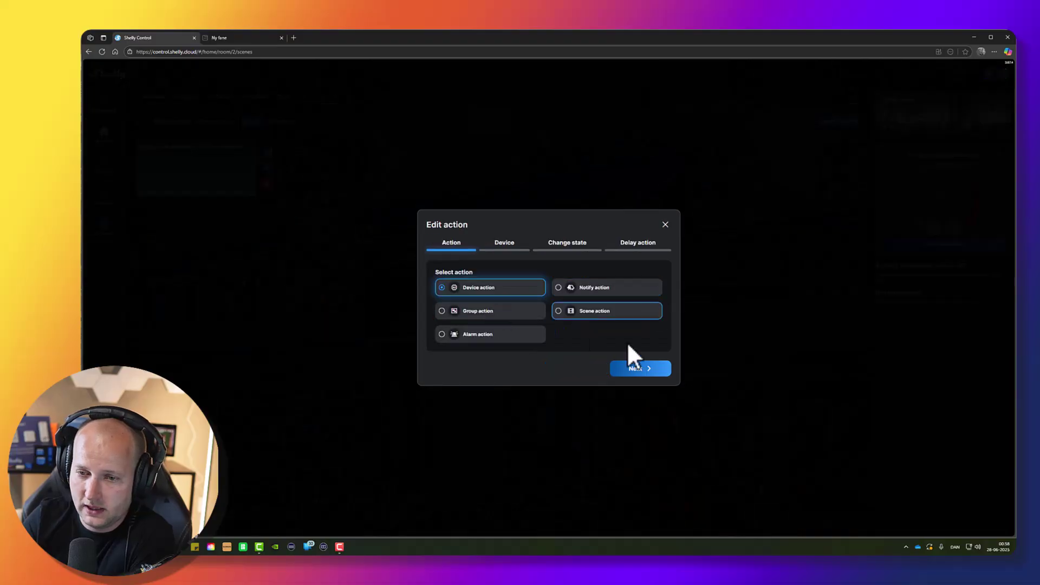
click(634, 368)
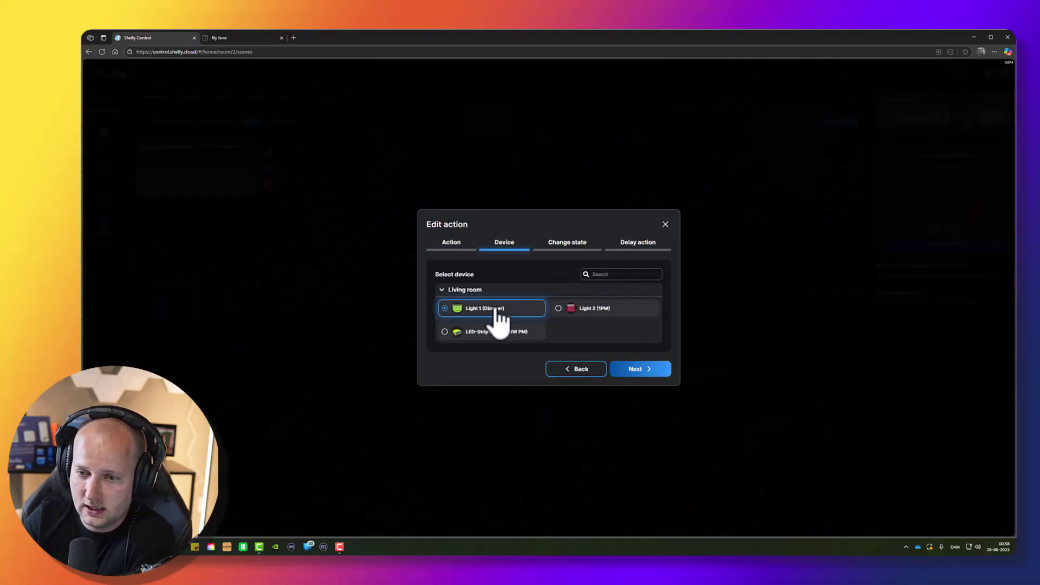
click(650, 368)
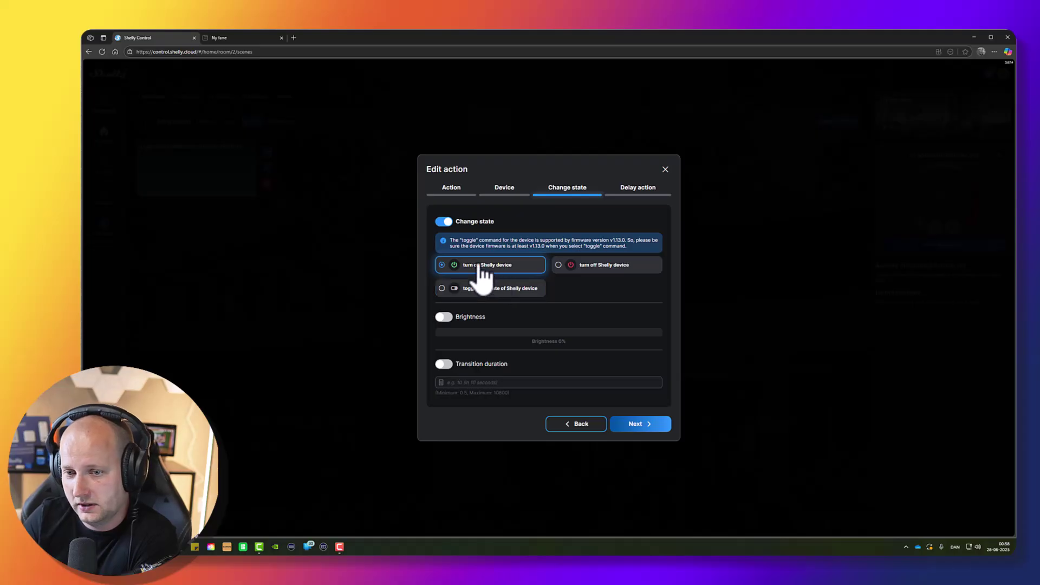
click(487, 291)
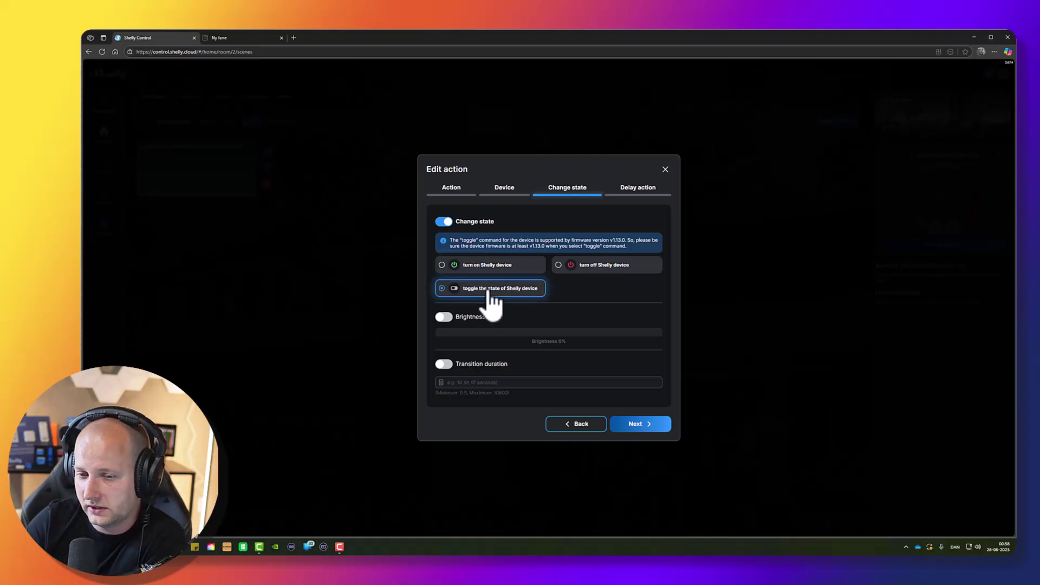
click(656, 423)
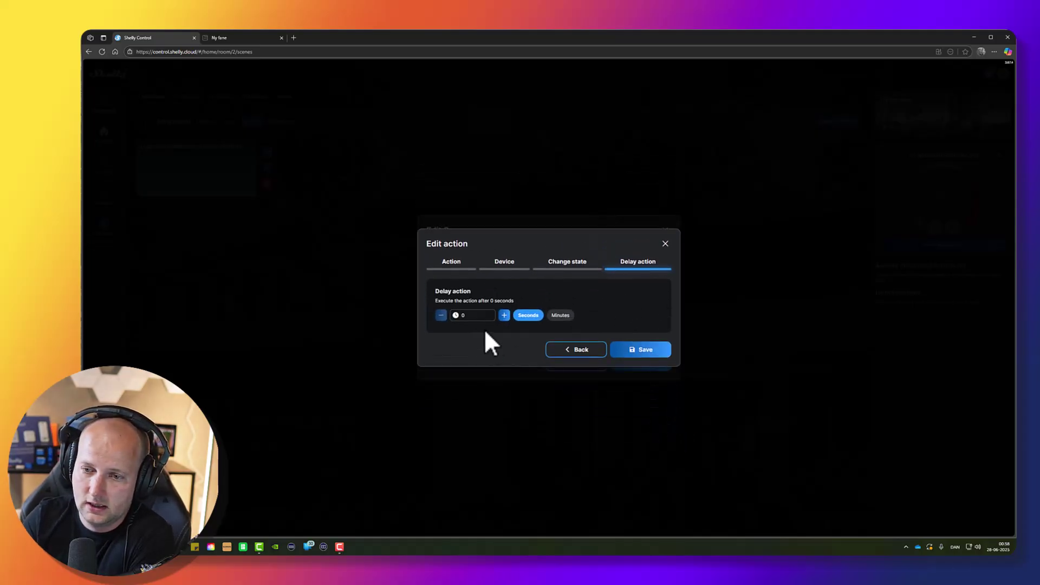
click(650, 351)
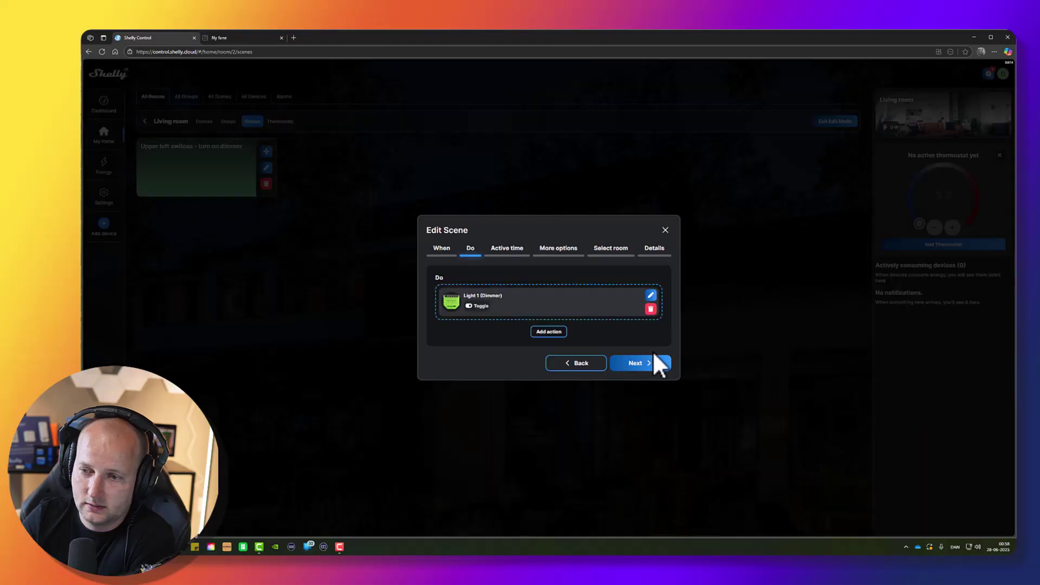
Rename the scene to "Upper left switces - change state of dimmer" in its details
click(513, 250)
click(559, 255)
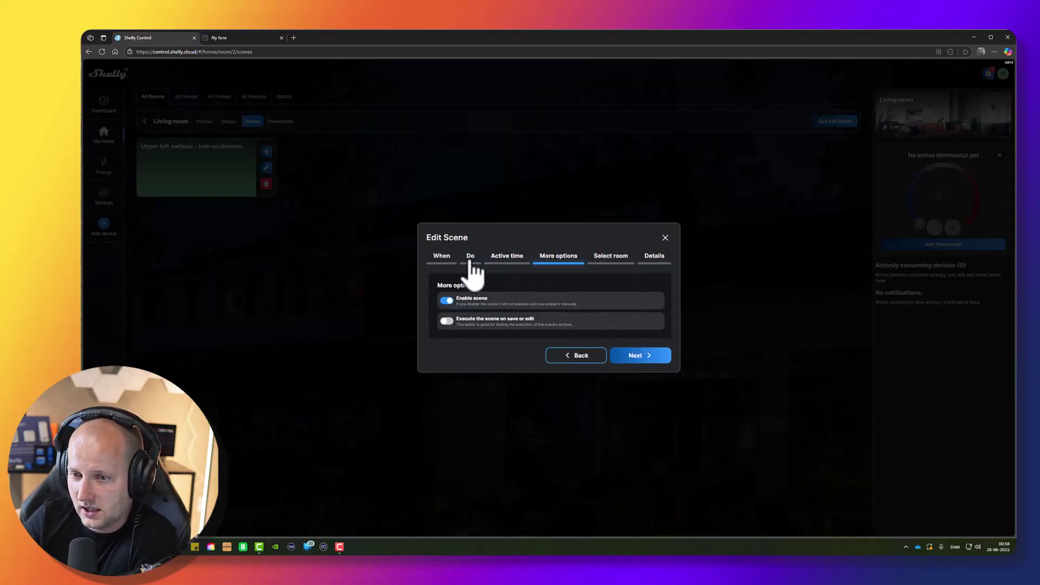
click(611, 259)
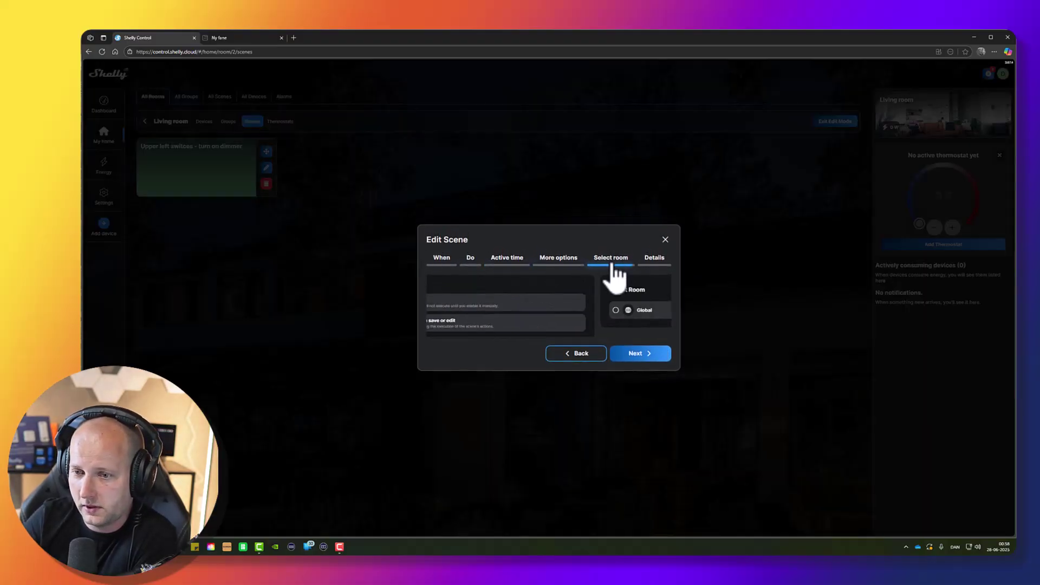
click(658, 258)
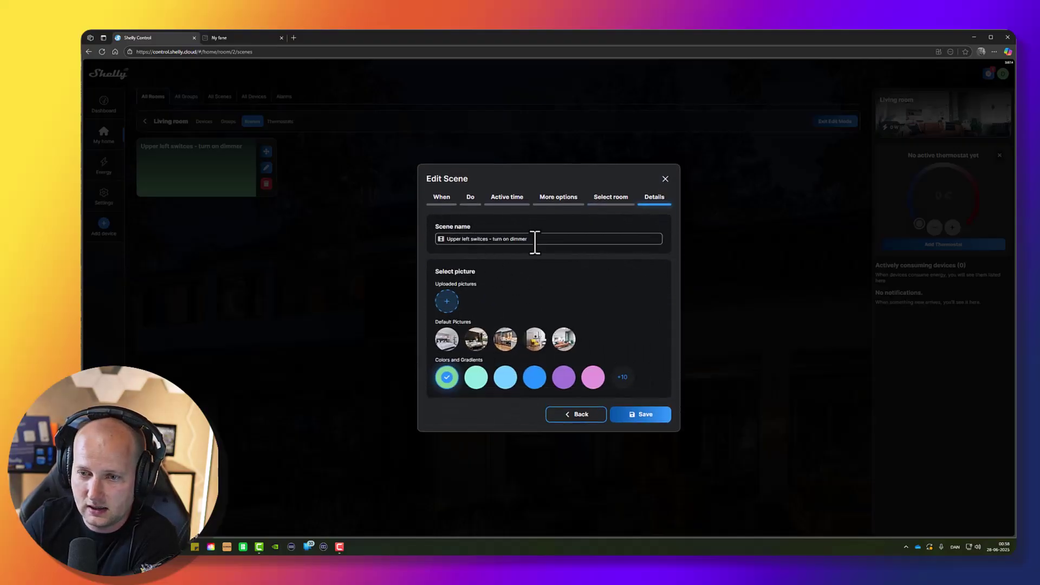
click(533, 238)
double_click(495, 239)
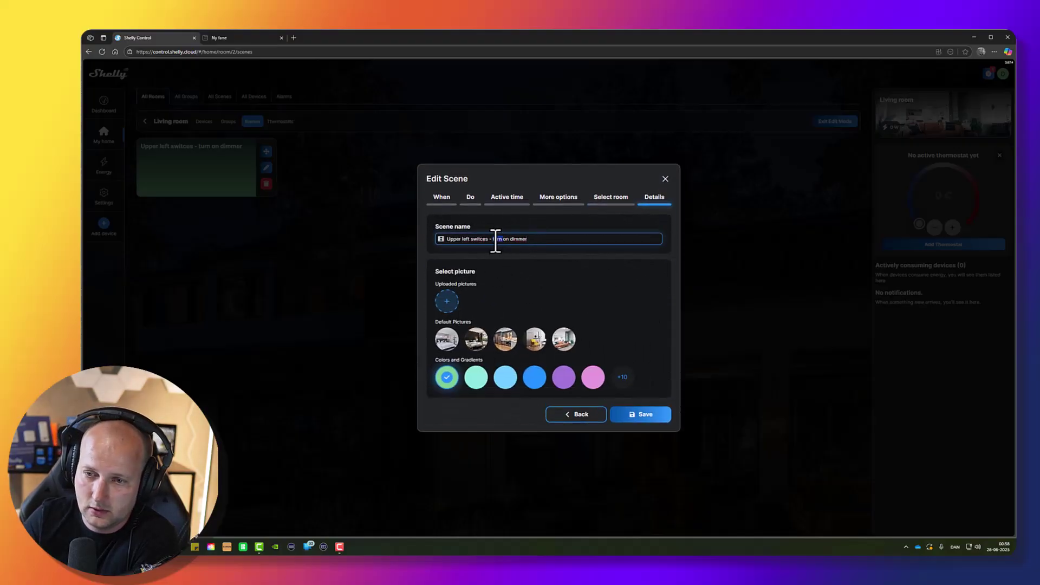
key(Right)
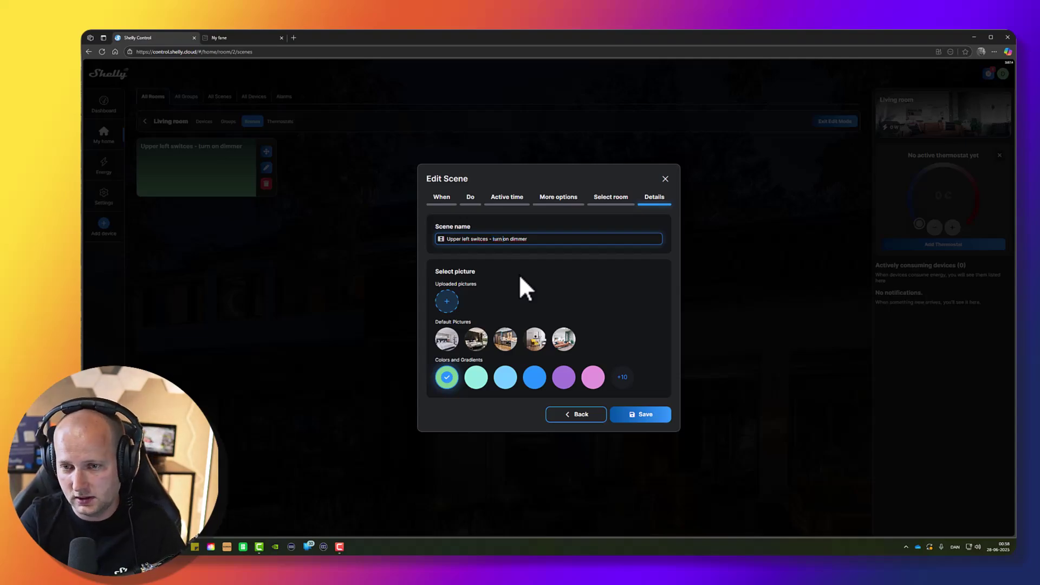
key(BackSpace)
key(BackSpace)
key(BackSpace)
key(BackSpace)
key(BackSpace)
key(BackSpace)
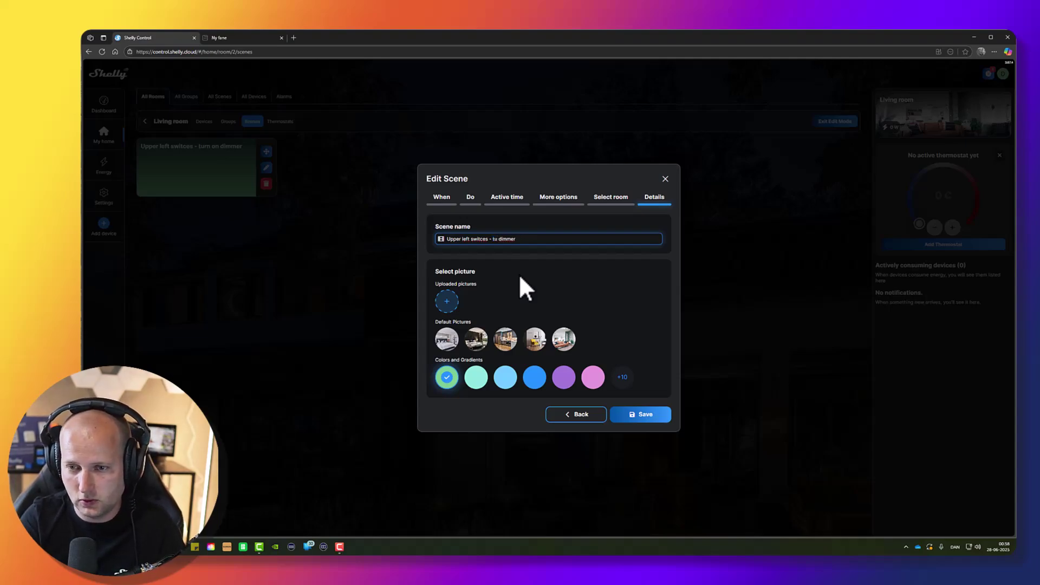
key(BackSpace)
text(change sta)
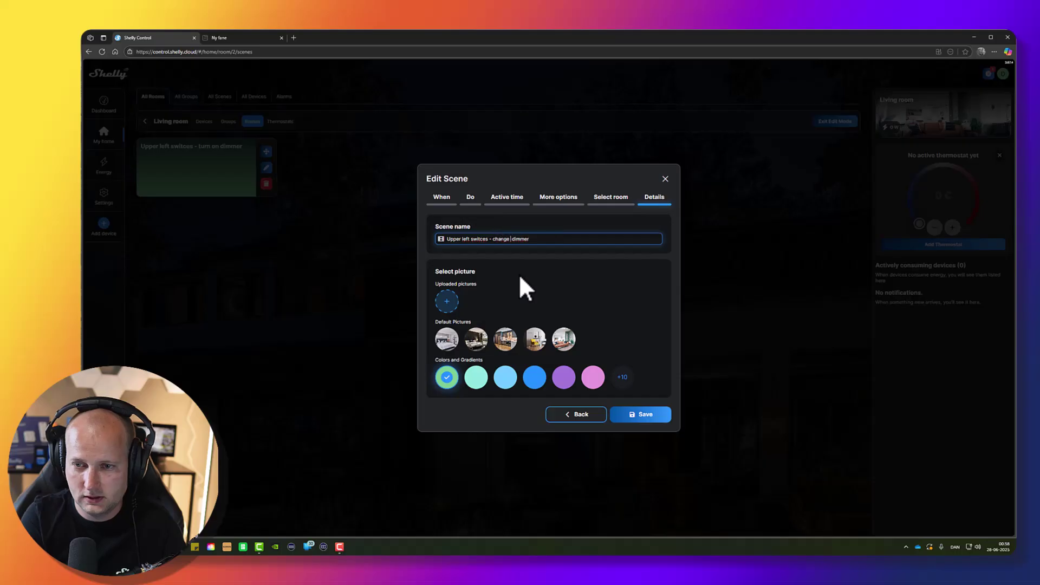
text(te of)
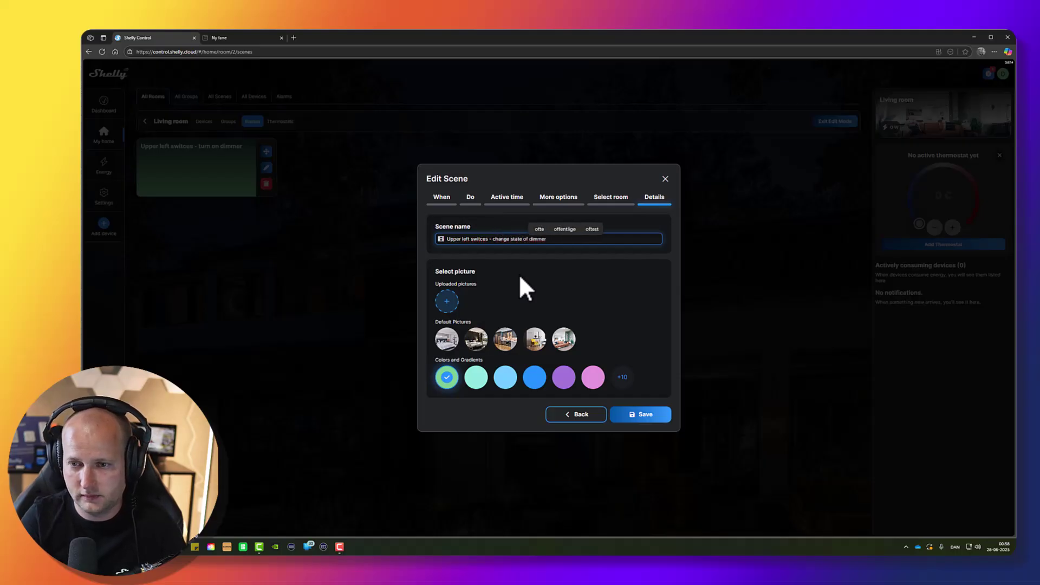
Save the renamed scene and reopen the Living room's scene list
click(637, 417)
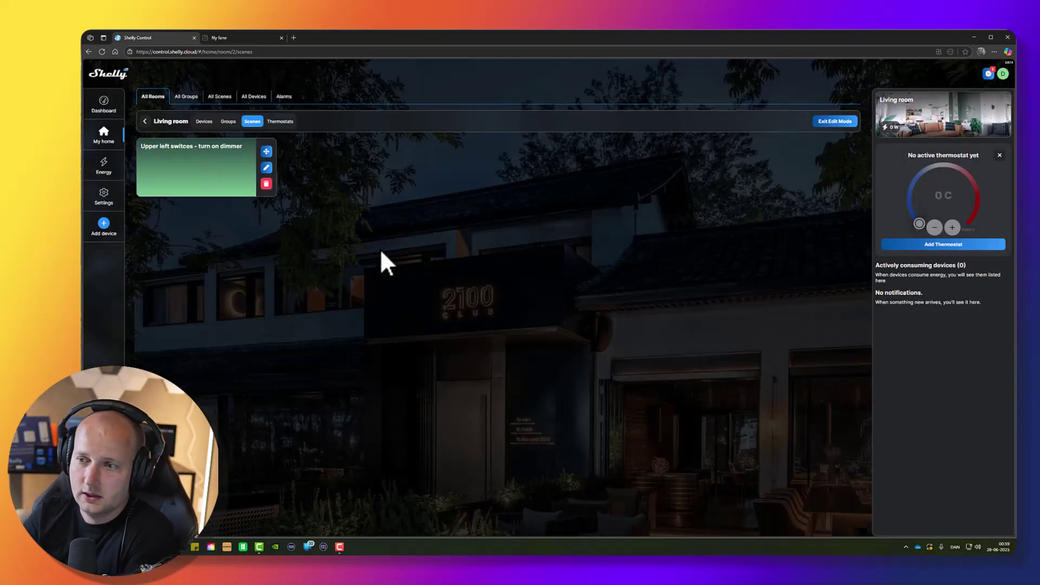
click(105, 136)
click(233, 181)
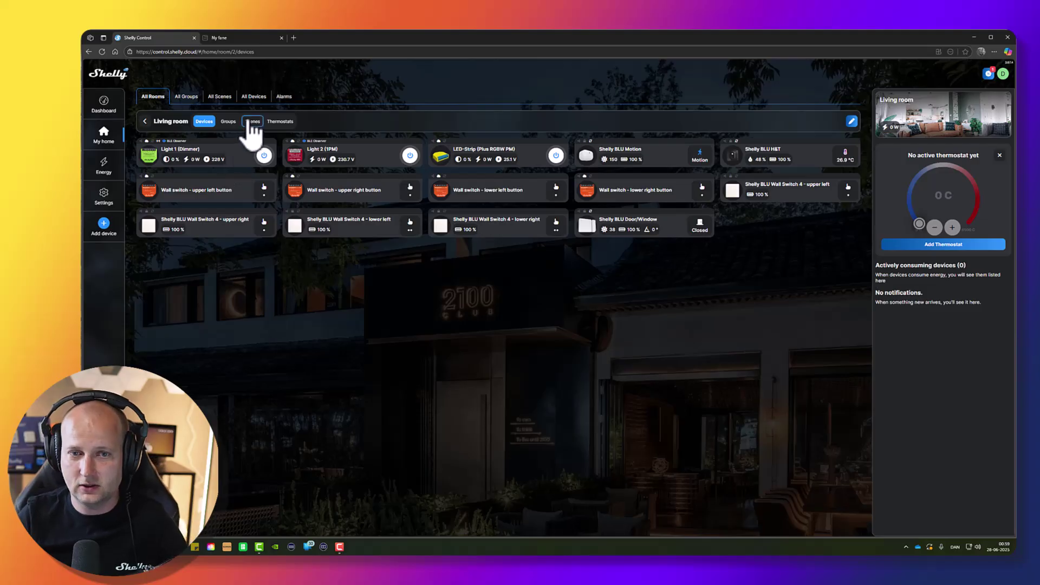
click(250, 121)
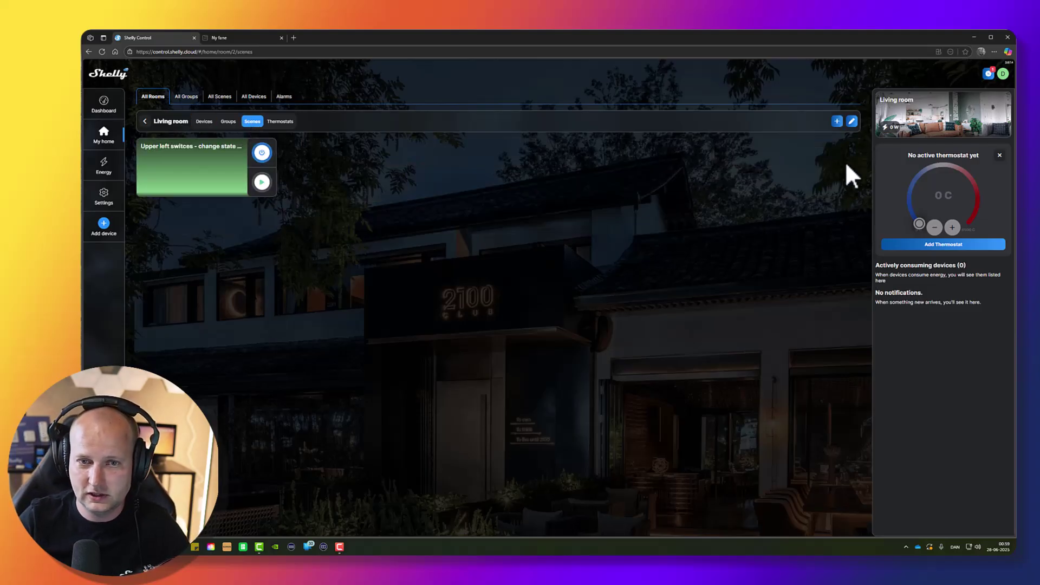
Start a new Living room scene and add a device-based trigger for a double short push of "Wall switch - upper left button"
click(836, 122)
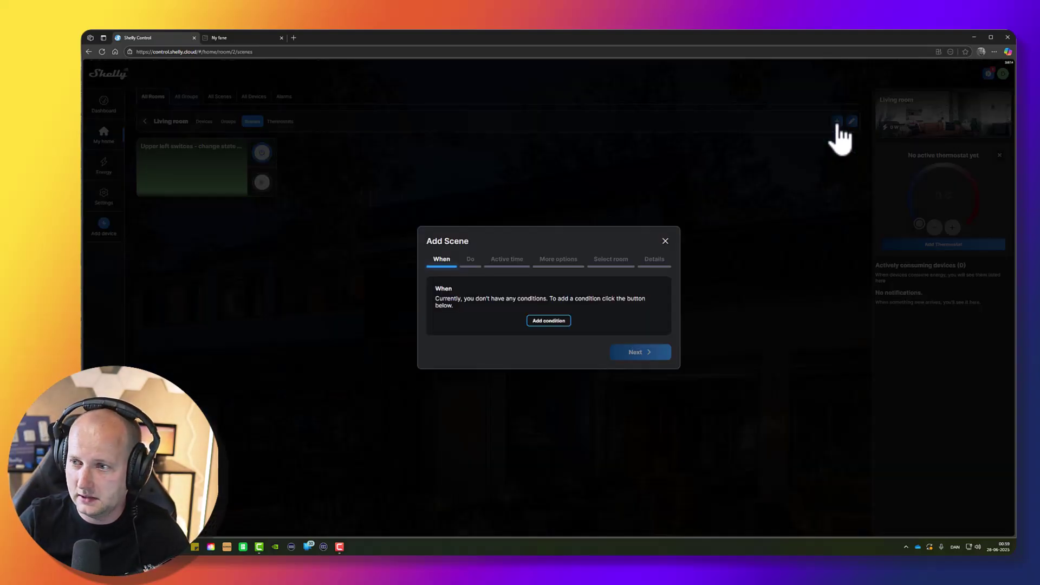
click(560, 324)
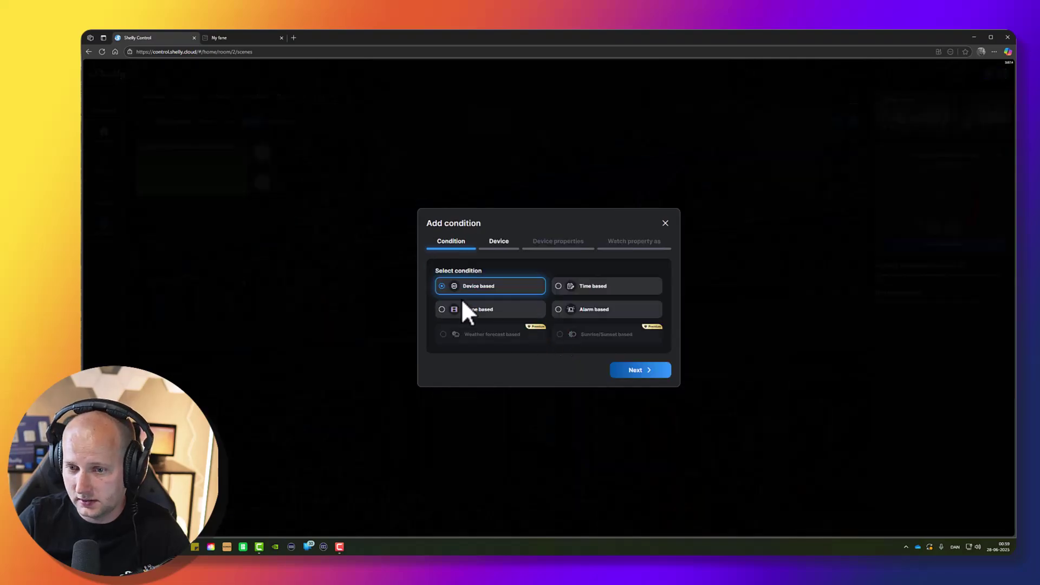
click(644, 363)
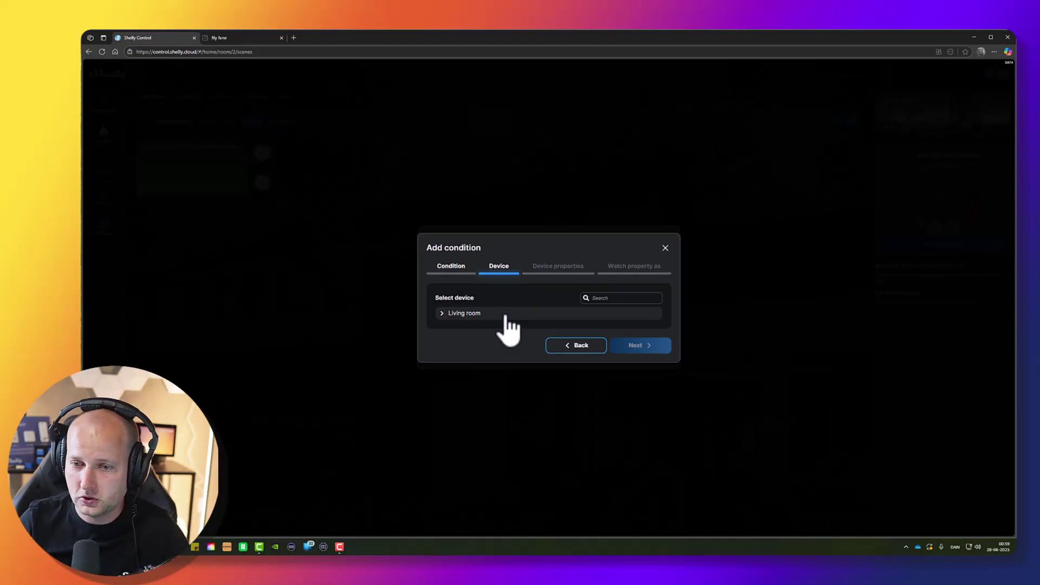
click(506, 315)
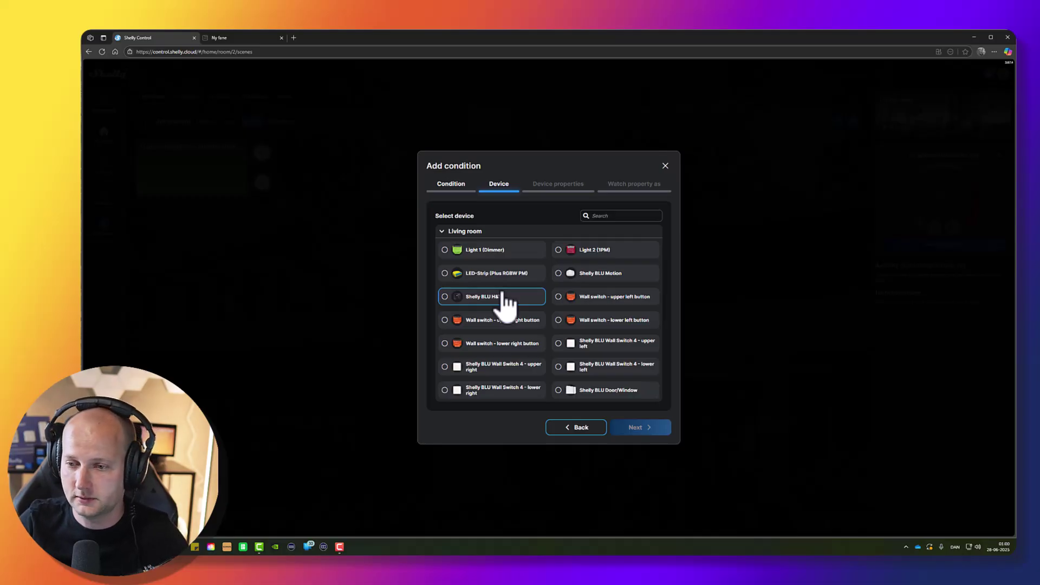
click(585, 301)
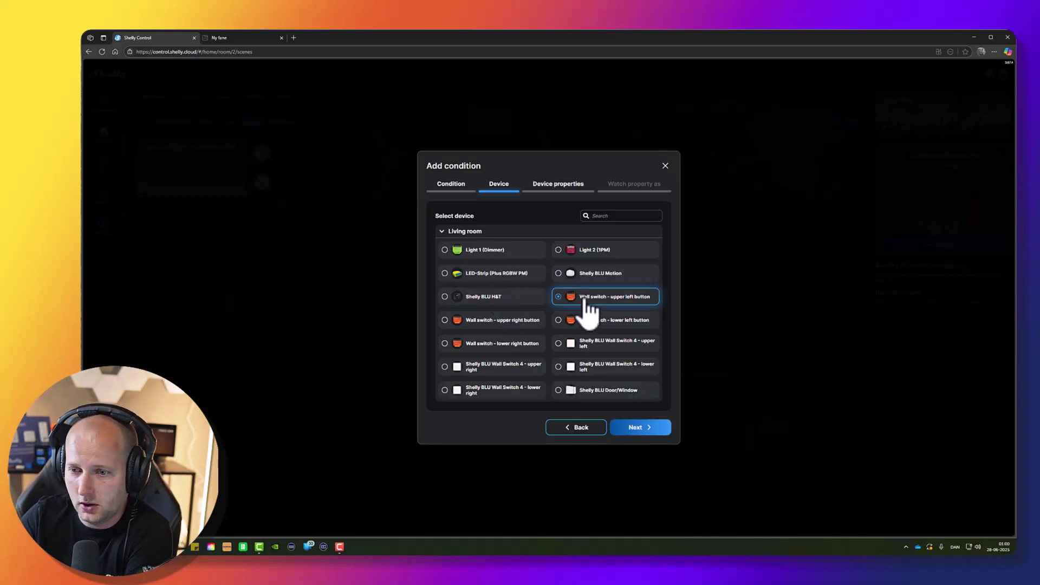
click(638, 428)
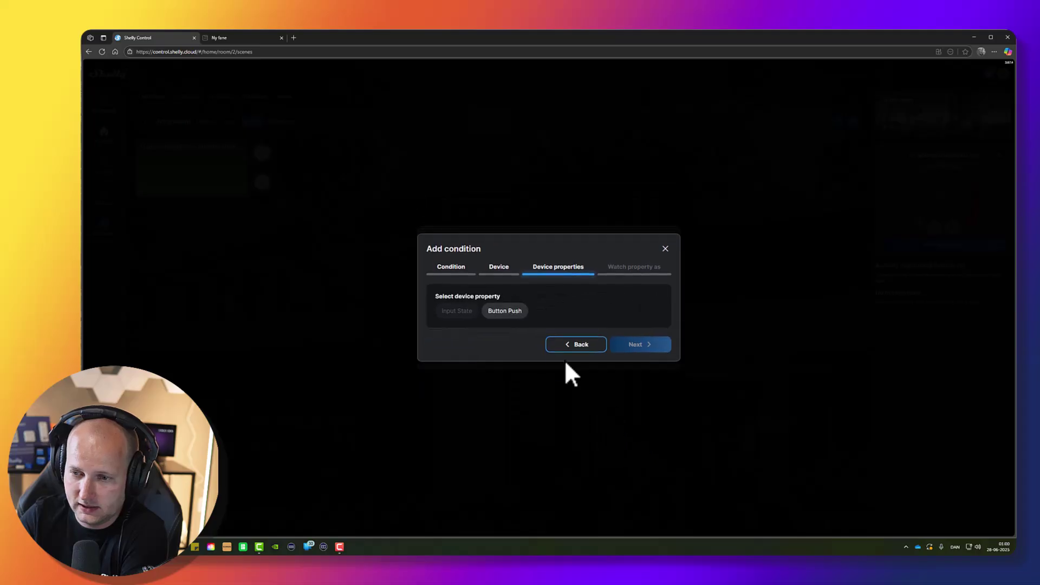
click(507, 311)
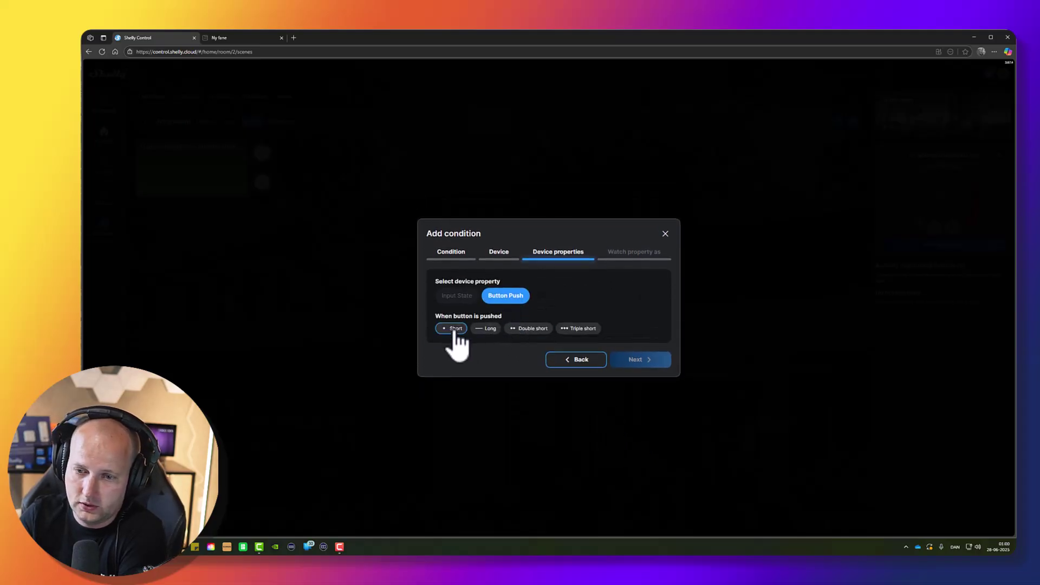
click(518, 329)
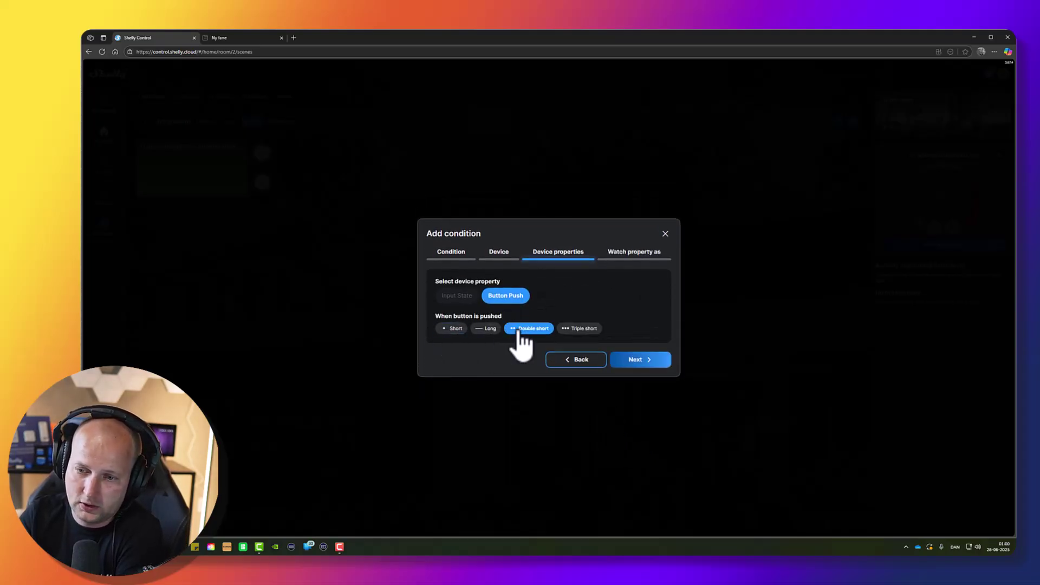
click(644, 362)
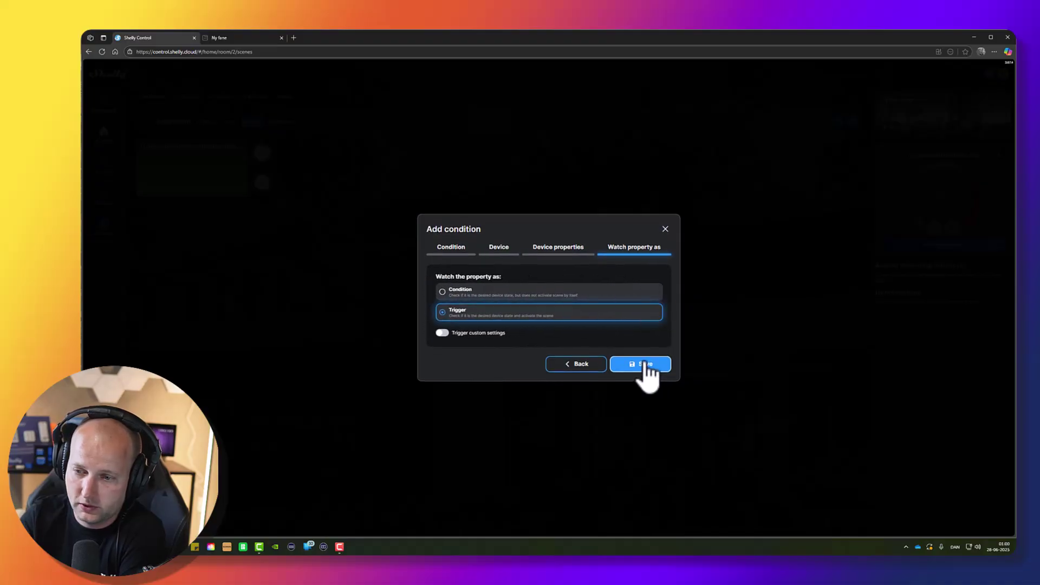
click(642, 363)
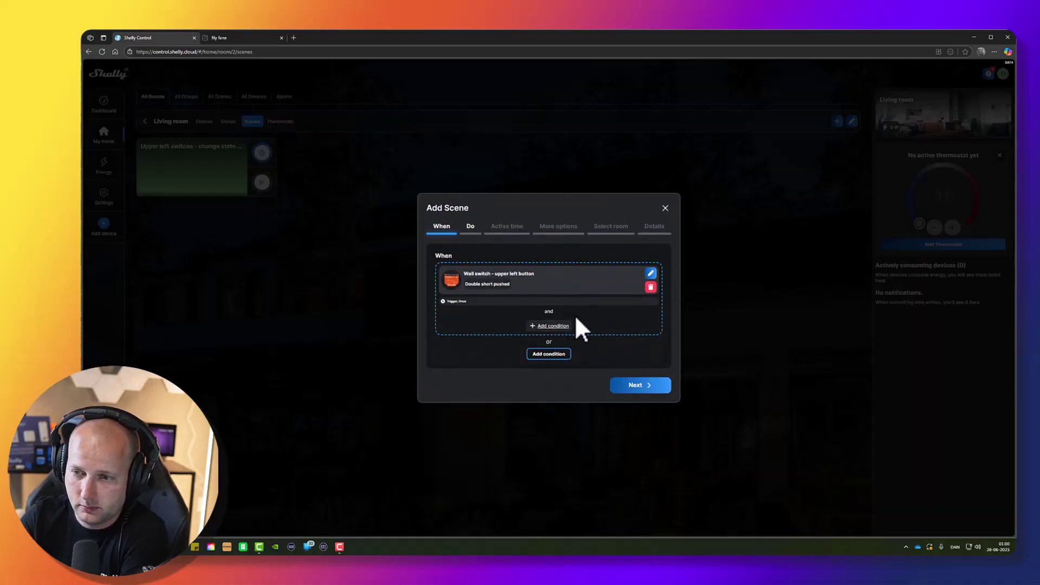
Add an alternative (or) device-based trigger for a double short push of "Shelly BLU Wall Switch 4 - upper left"
click(548, 356)
click(633, 371)
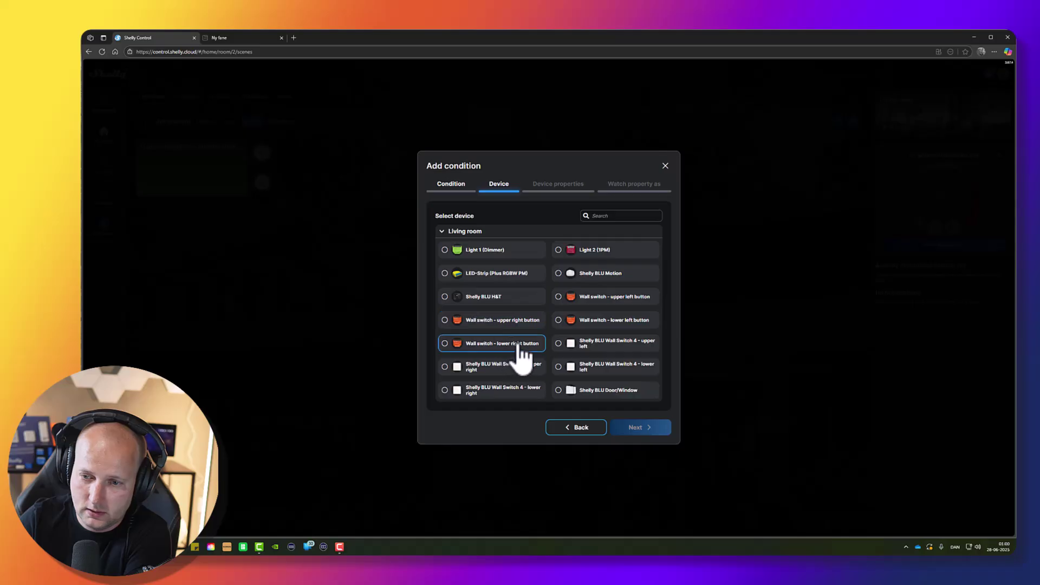
click(579, 347)
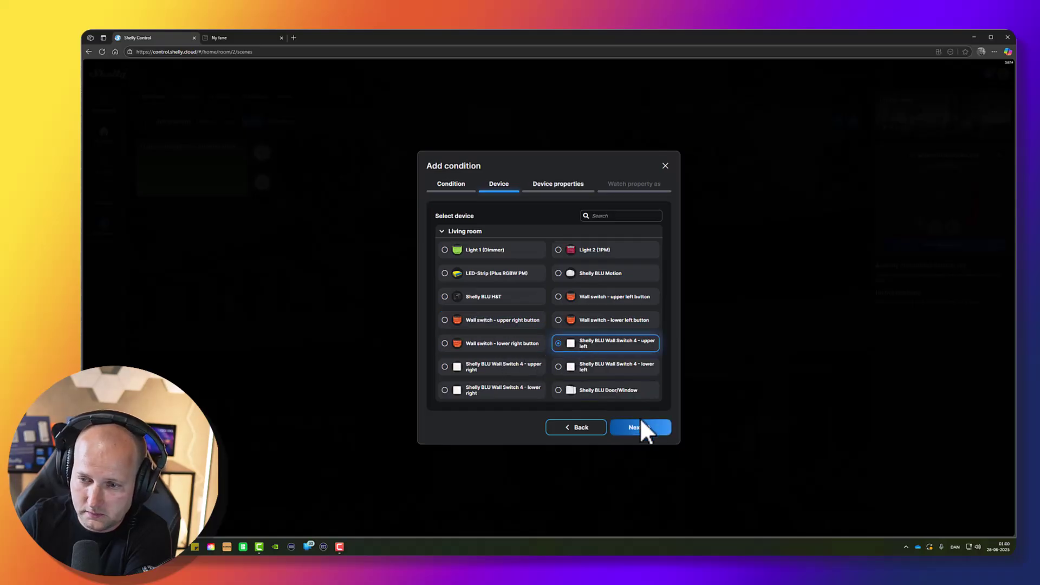
click(639, 427)
click(461, 311)
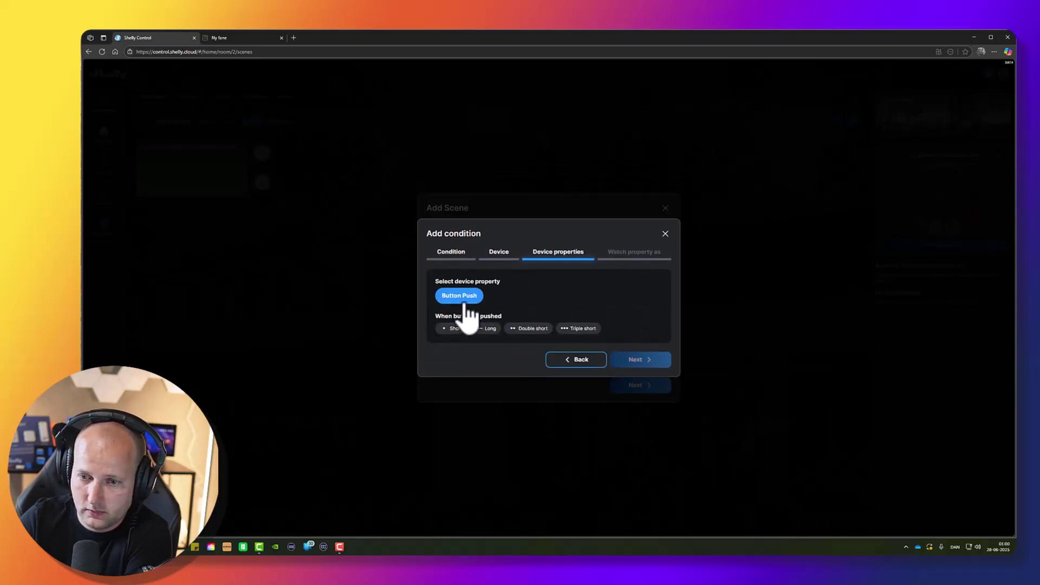
click(535, 328)
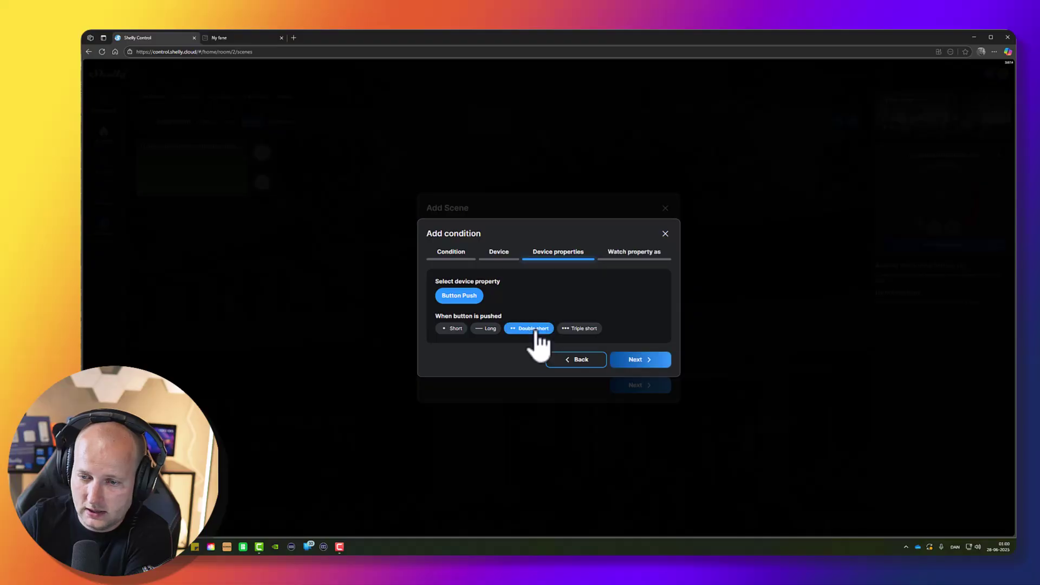
click(632, 359)
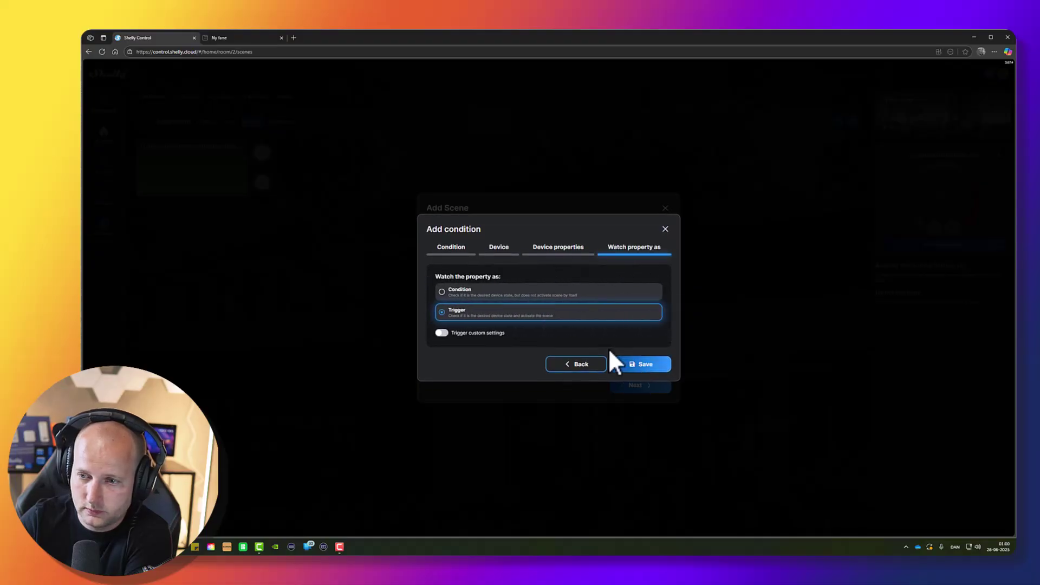
click(645, 360)
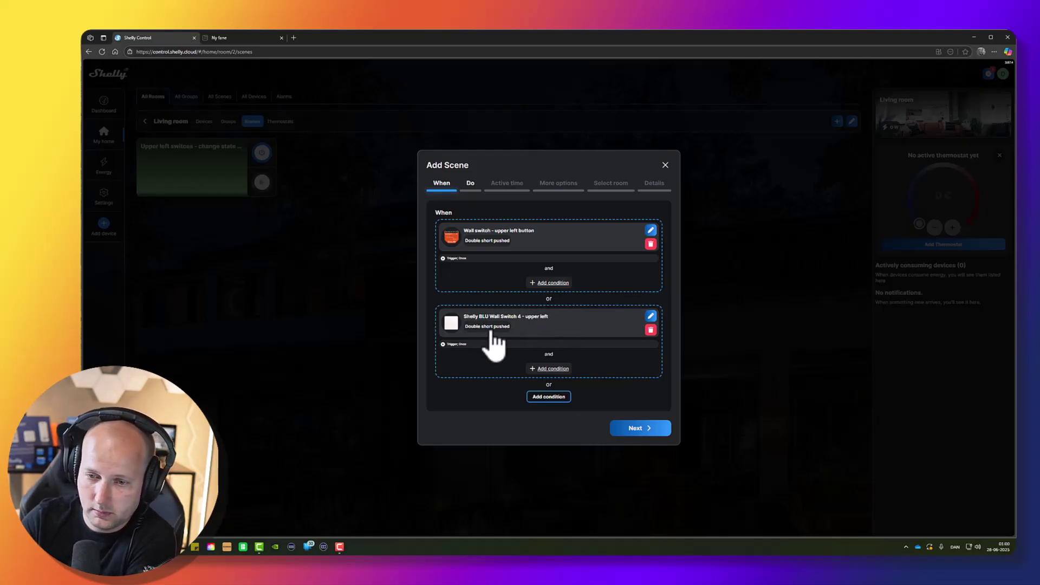
Proceed to the scene's actions and add a device action for the Living room's Light 1 (Dimmer)
click(637, 428)
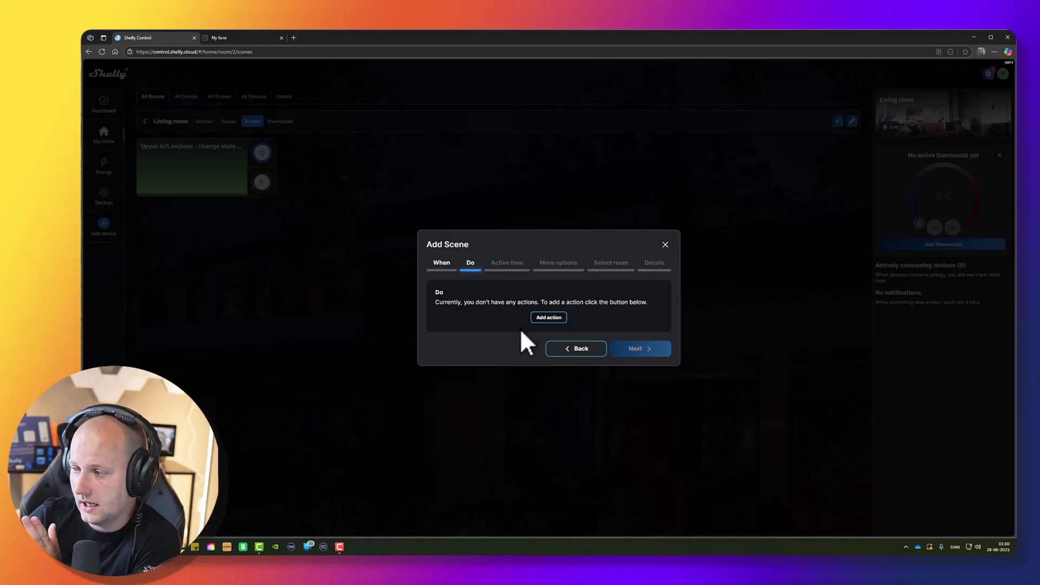
click(545, 318)
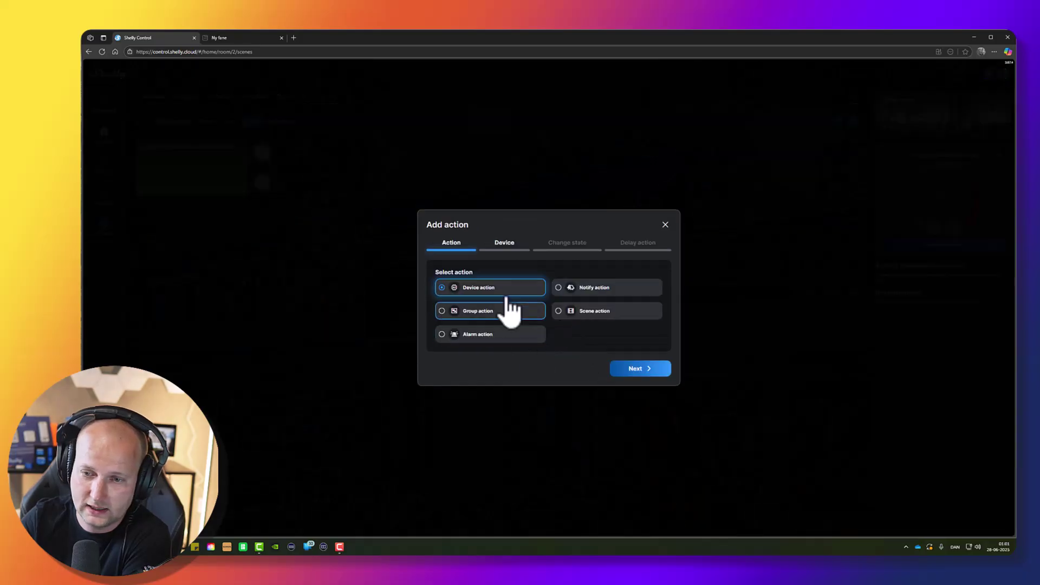
click(638, 370)
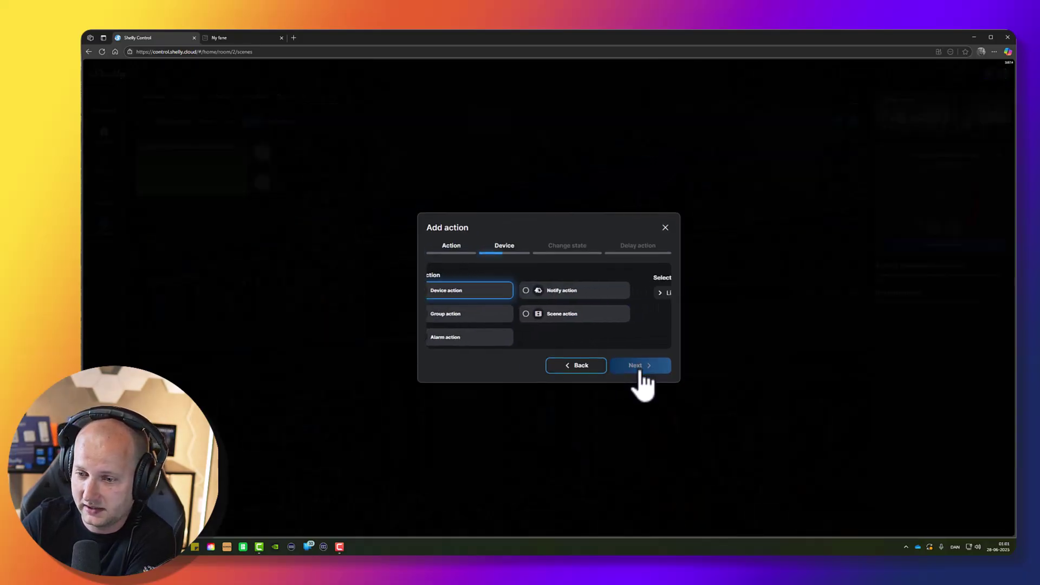
click(476, 317)
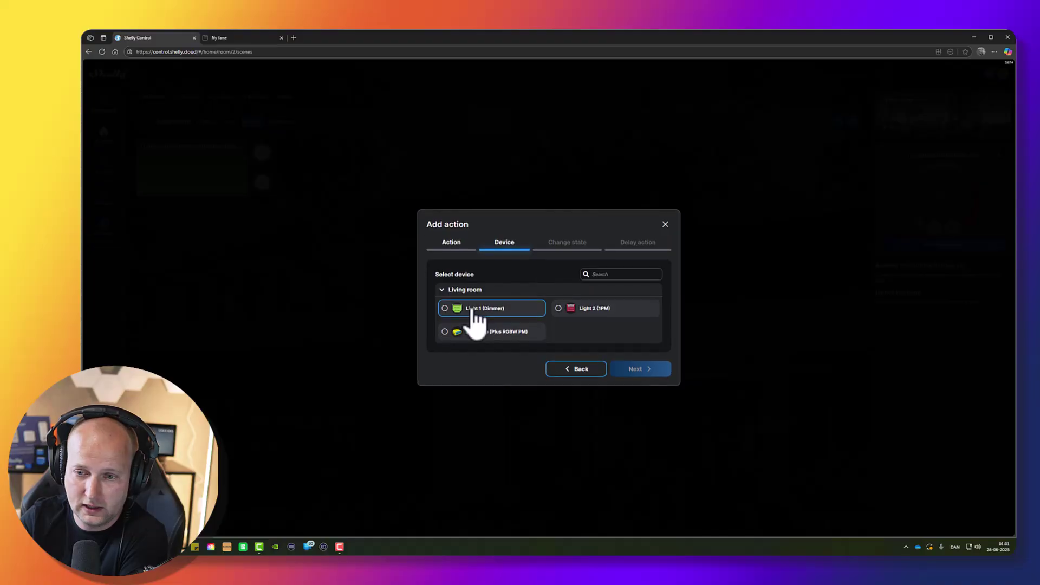
click(628, 368)
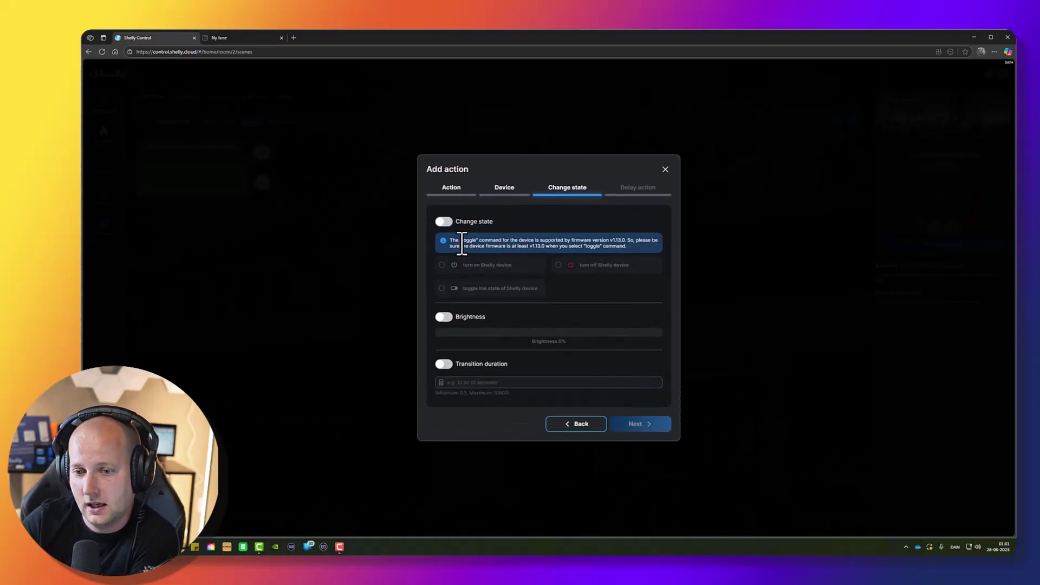
Set the action to turn on the Shelly device at 100% brightness and save it without a delay
click(443, 221)
click(469, 271)
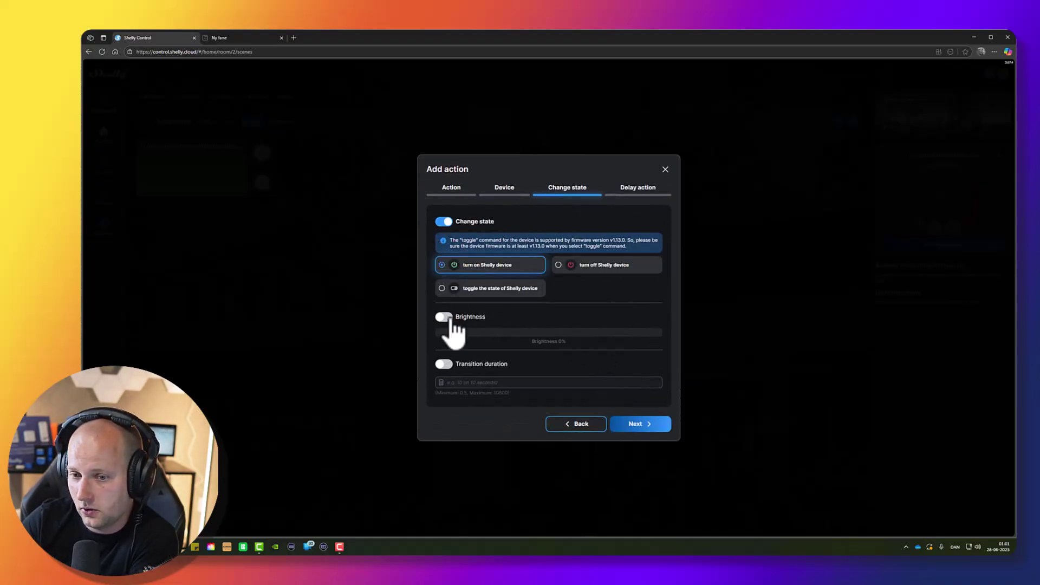
click(443, 316)
click(634, 331)
drag(642, 343, 665, 338)
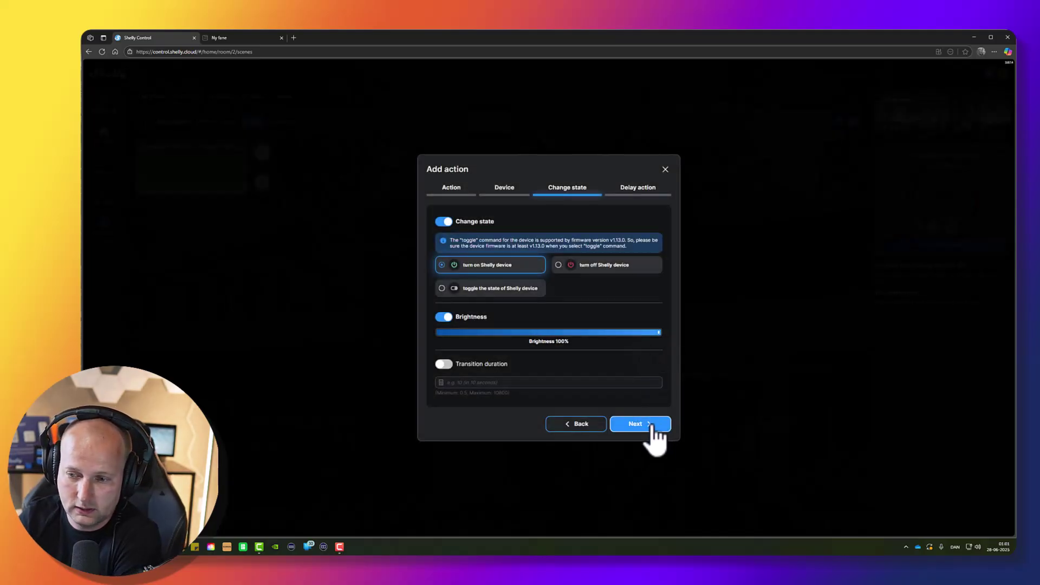
click(649, 424)
click(650, 358)
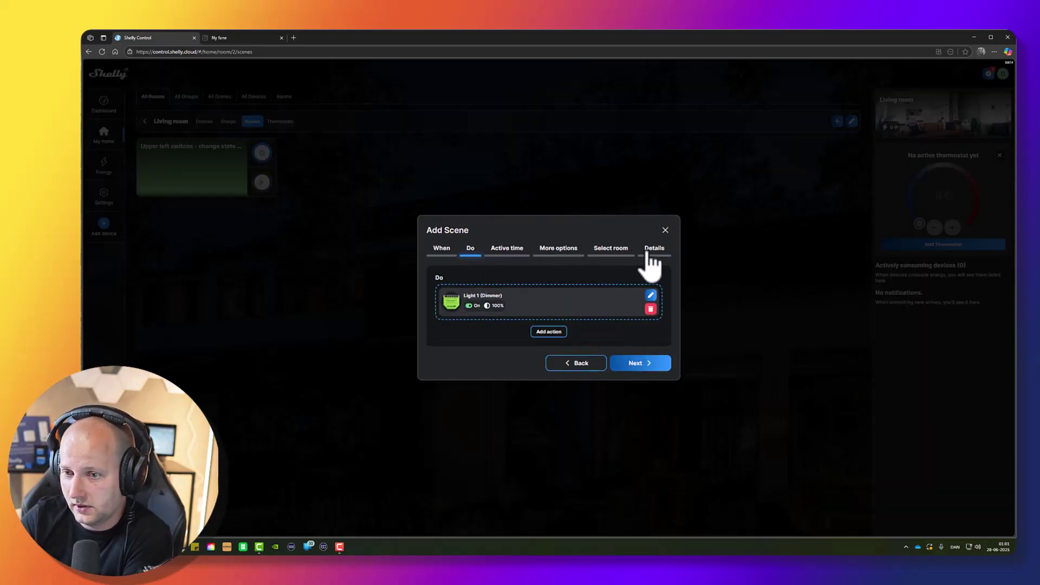
Assign the scene to the Living room and name it "Upper left switches - double push - 100 % light"
click(617, 254)
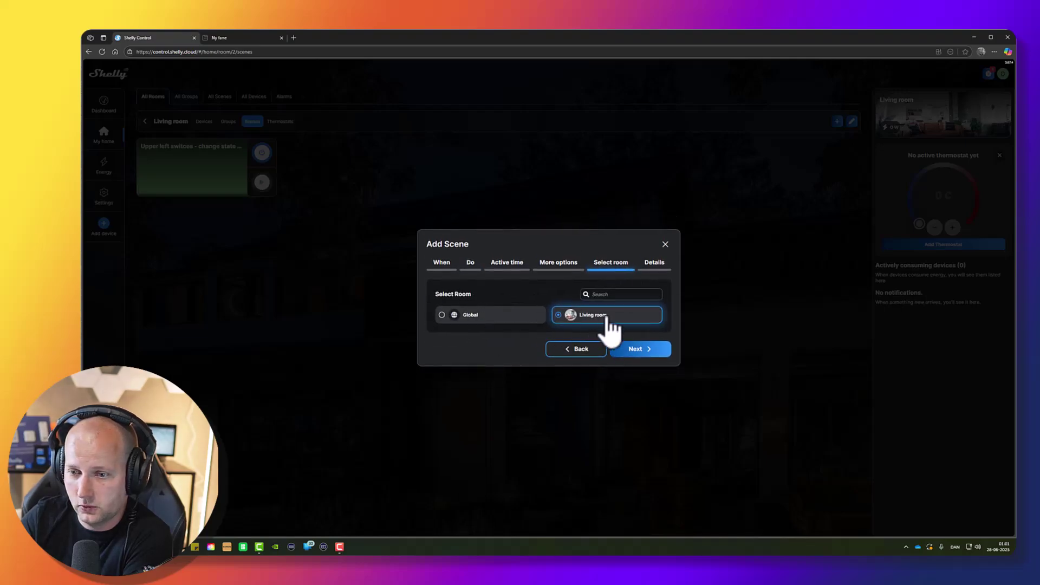
click(654, 259)
click(464, 239)
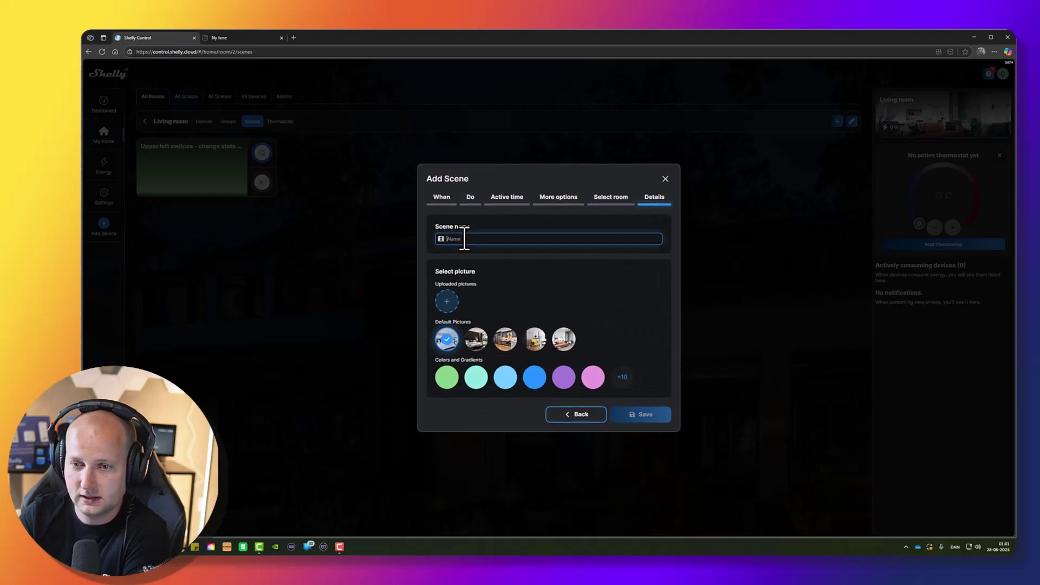
text(Uppe)
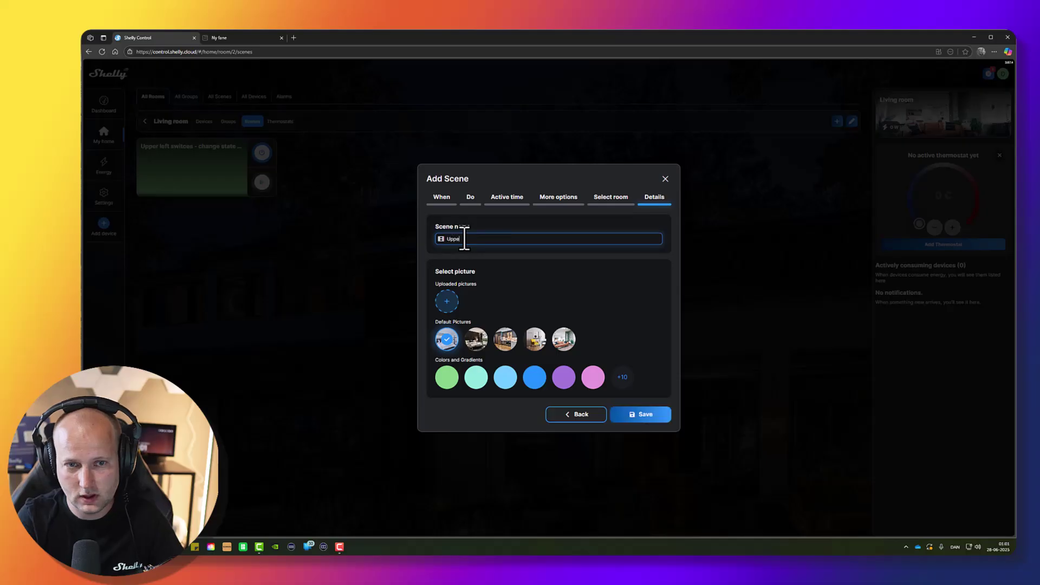
text(r left switch)
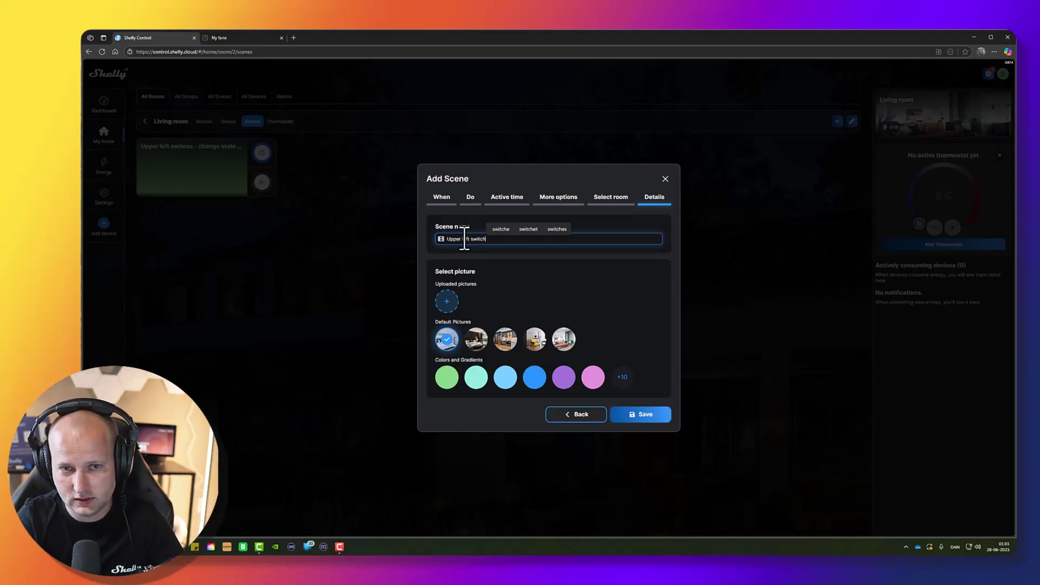
text(es -)
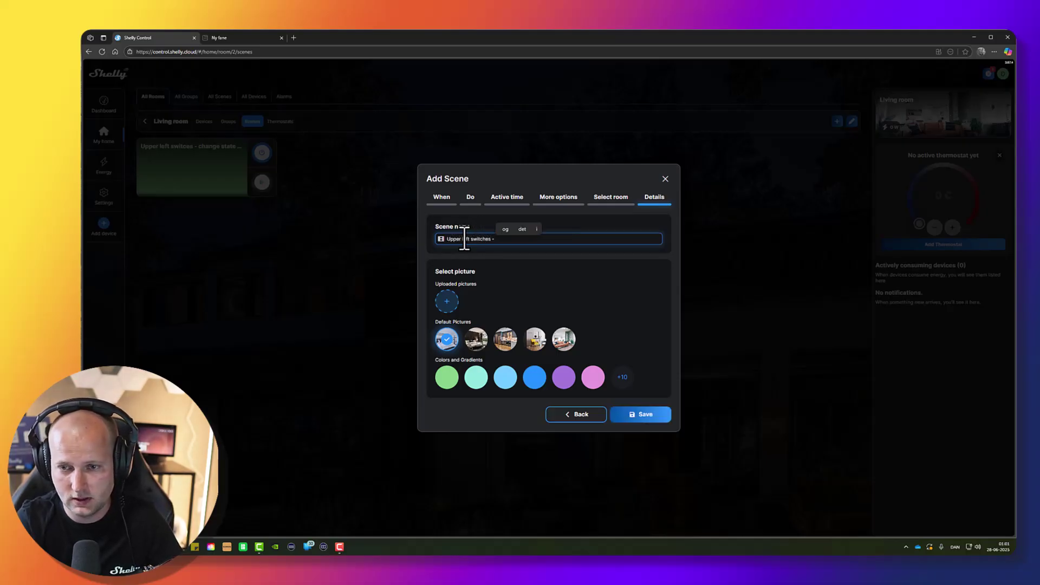
text( double pu)
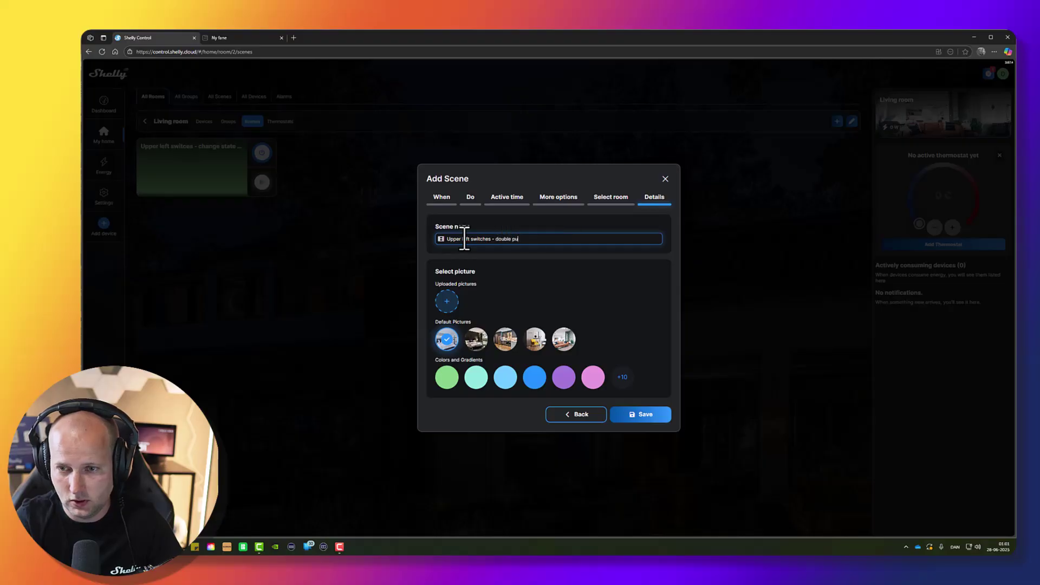
text(sh - 100 %)
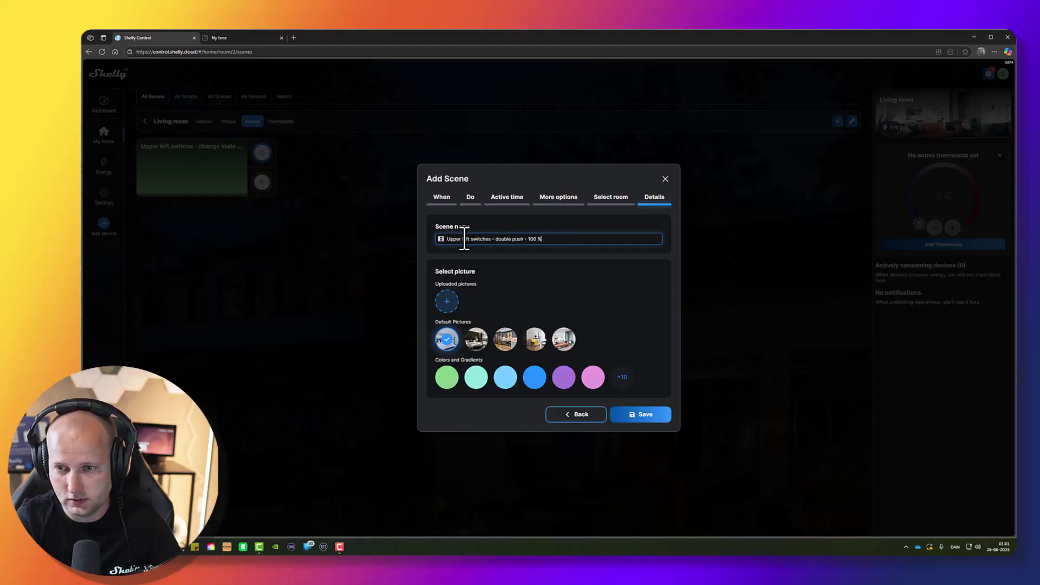
text( light)
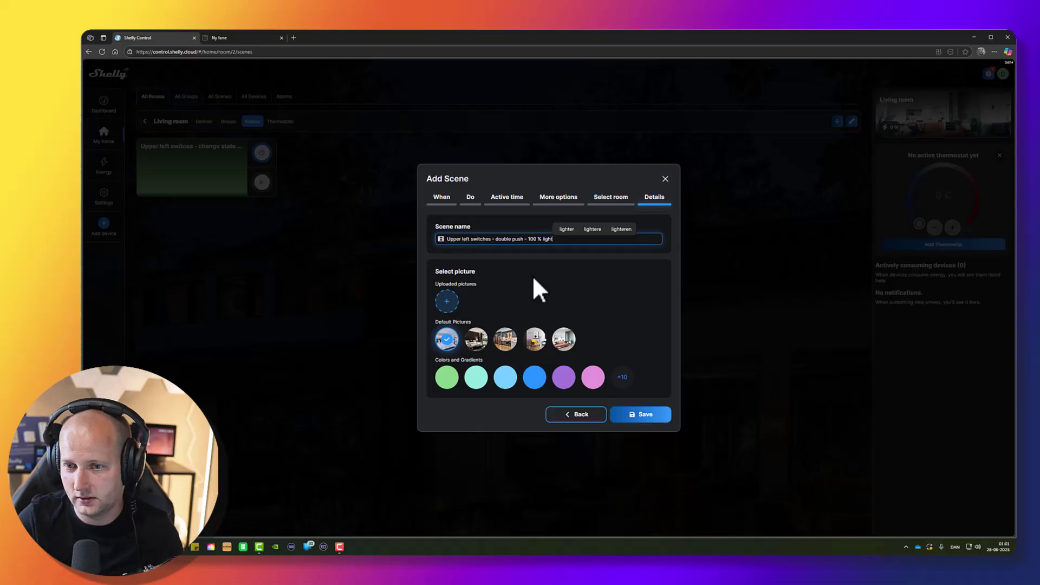
Save the scene with the green colour as its picture and open the Light 1 (Dimmer) controls
click(536, 282)
click(445, 379)
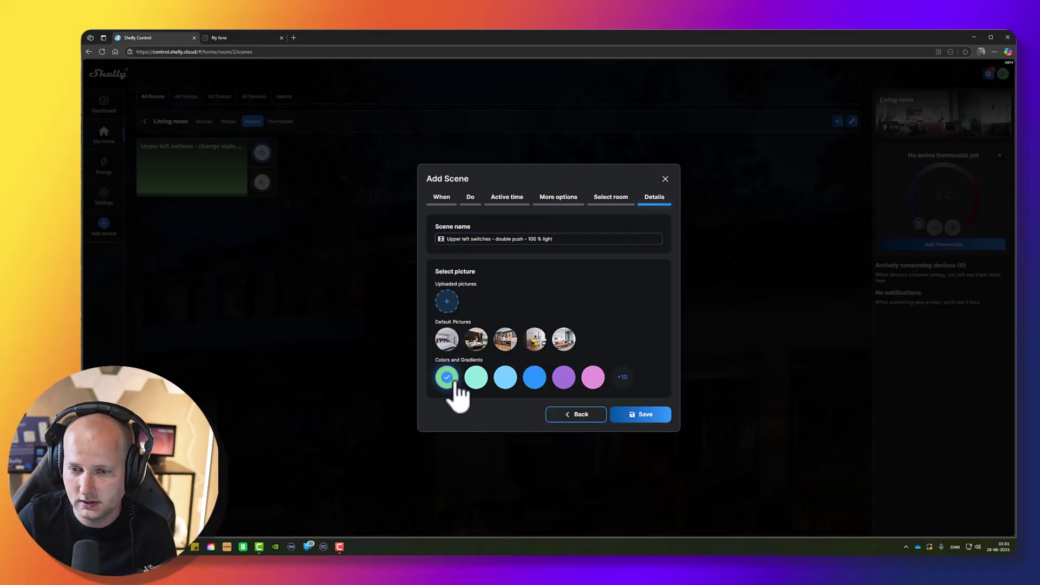
click(648, 416)
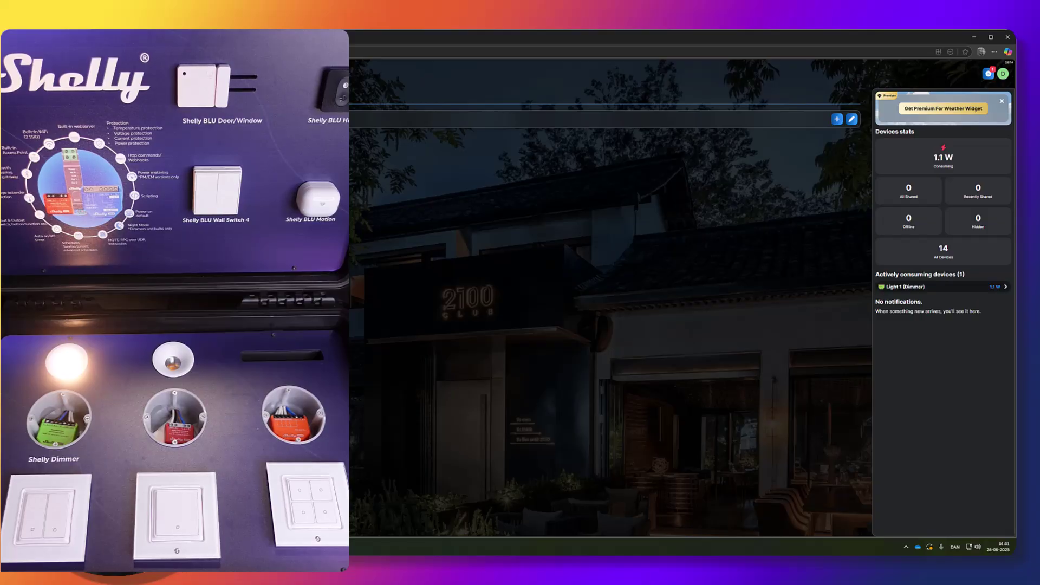
click(906, 277)
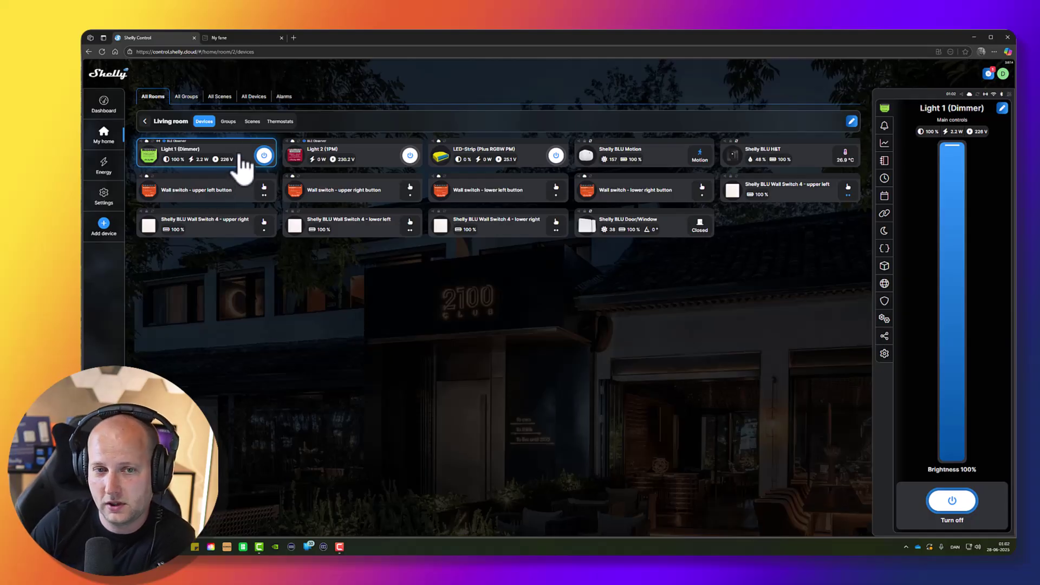
Start another Living room scene with a device-based condition on "Wall switch - upper left button"
click(252, 121)
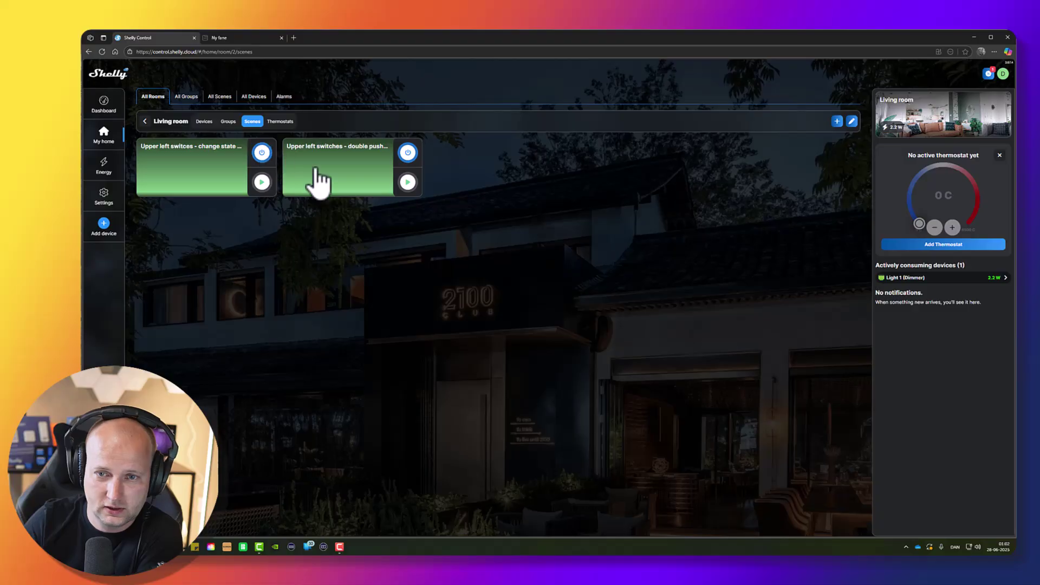
click(836, 122)
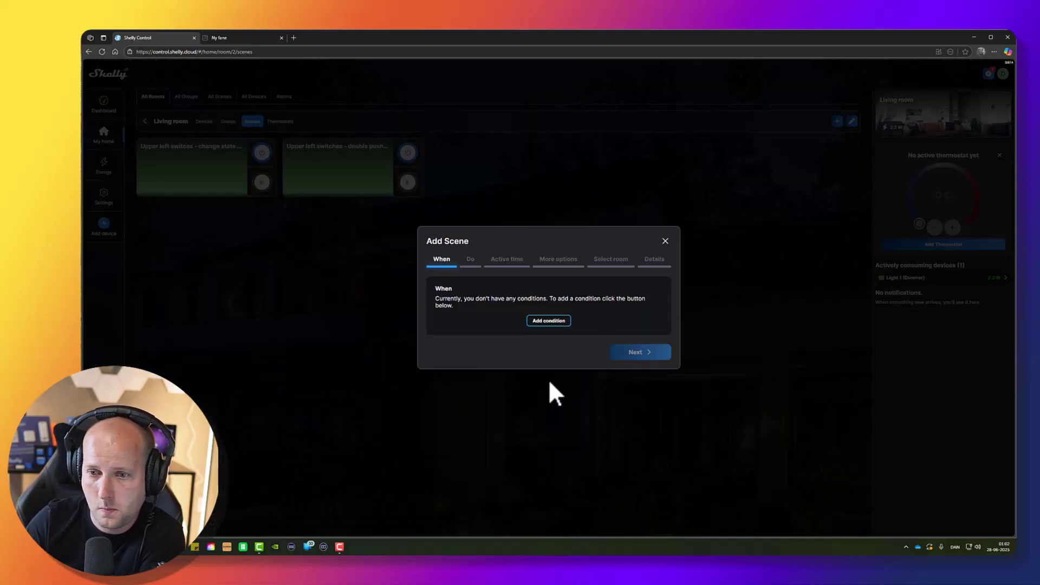
click(549, 321)
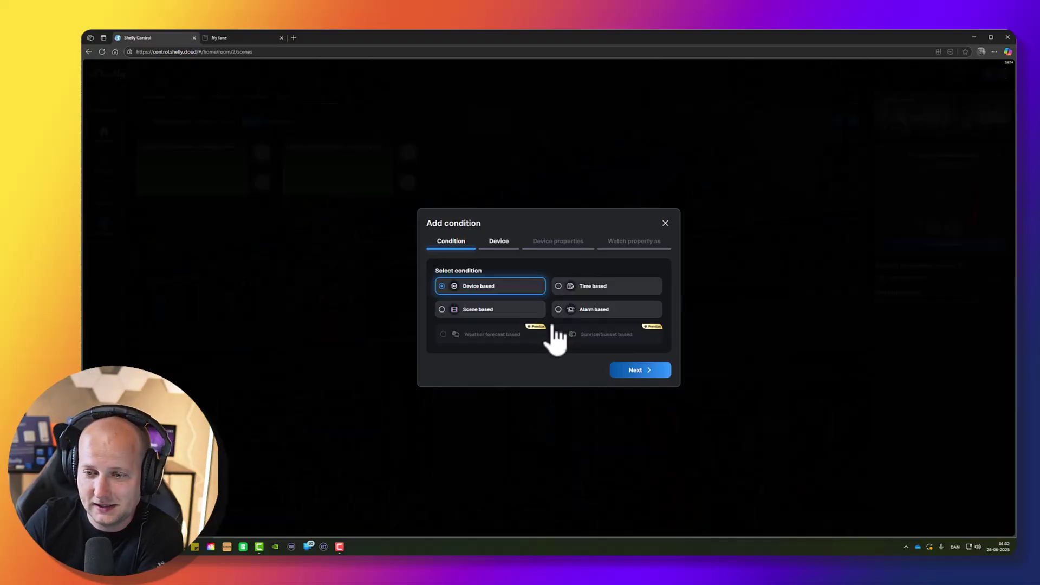
click(649, 372)
click(460, 319)
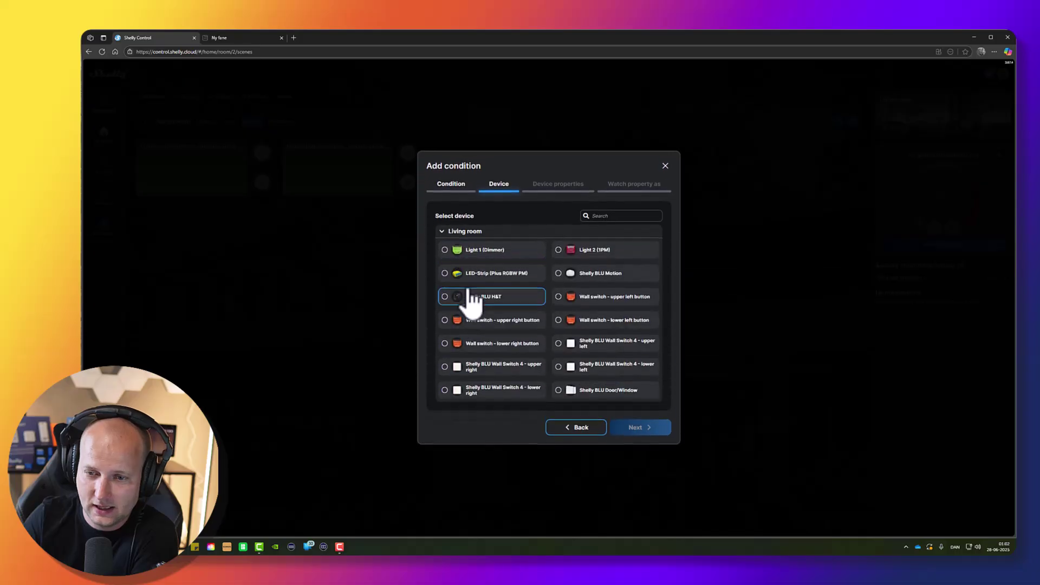
click(582, 301)
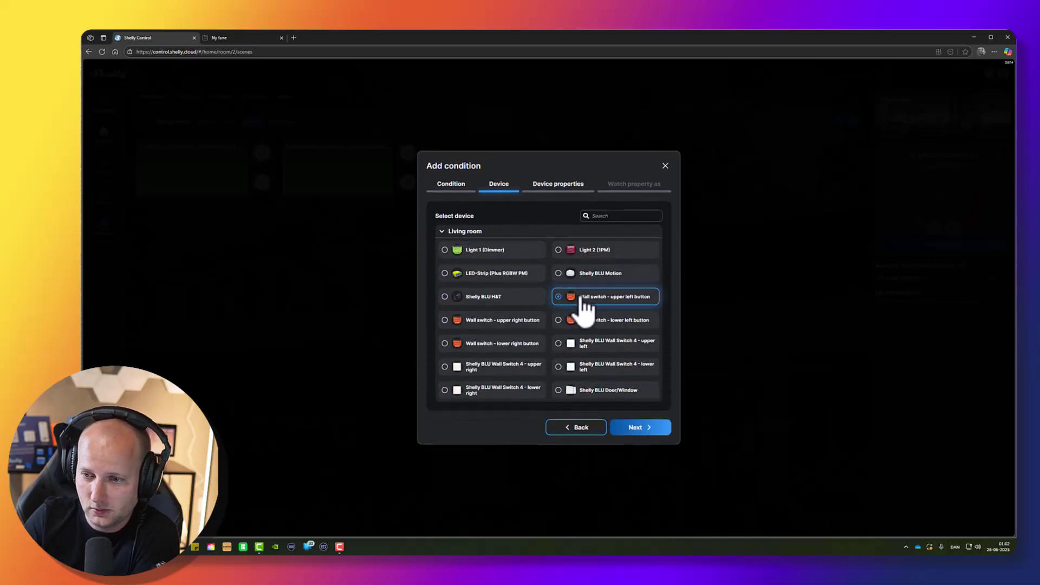
Set the condition to a long button push, watched as a trigger, and save it
click(645, 427)
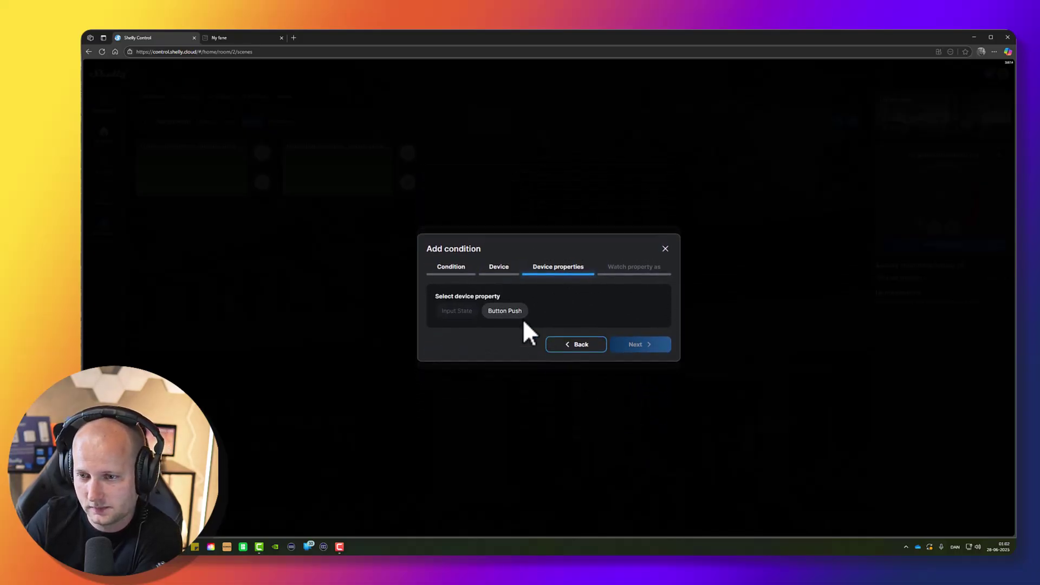
click(504, 312)
click(486, 328)
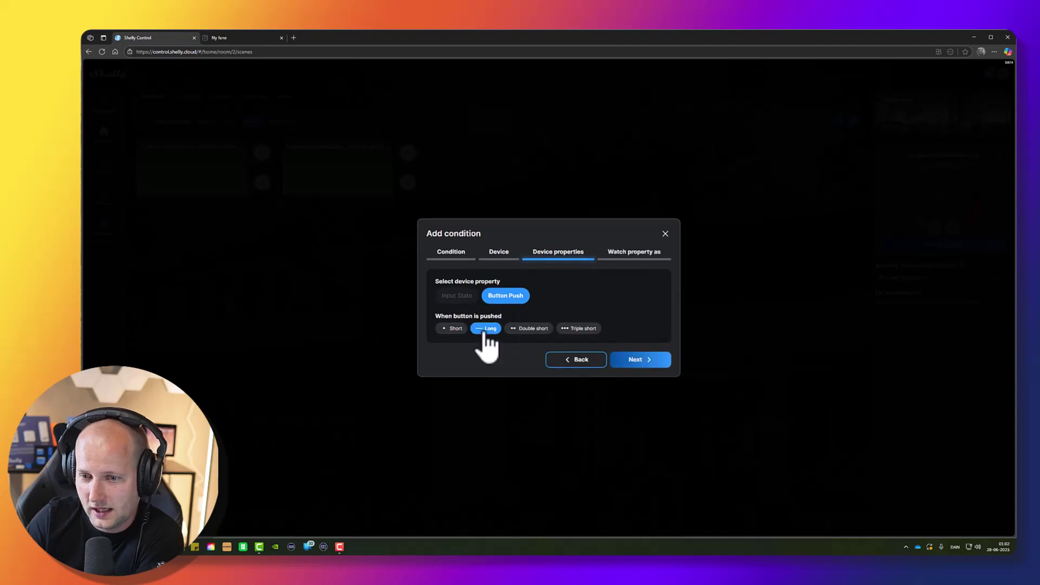
click(644, 361)
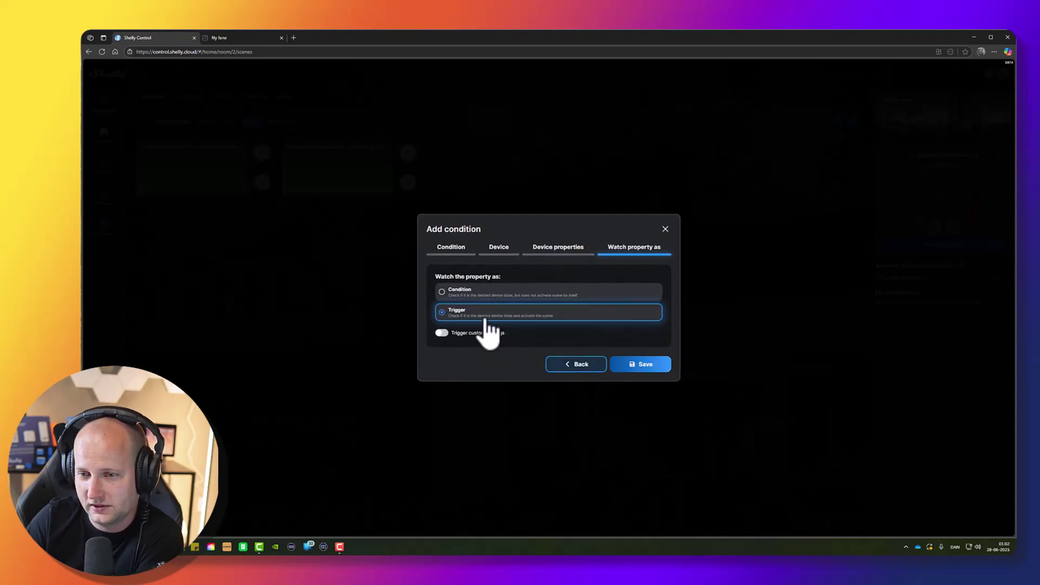
click(661, 364)
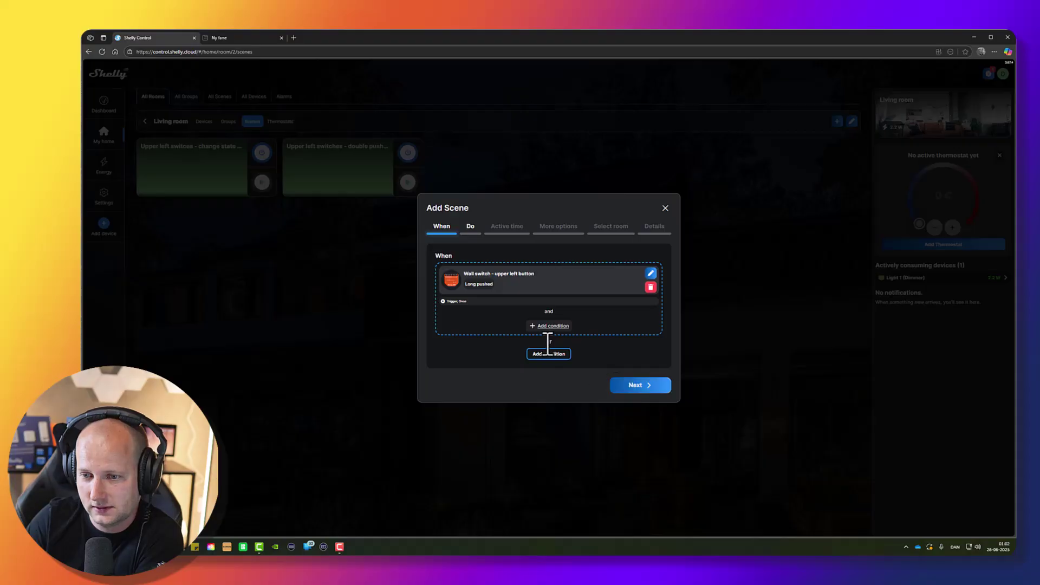
Add an alternative (or) device-based trigger for a long push of "Shelly BLU Wall Switch 4 - upper left"
click(549, 354)
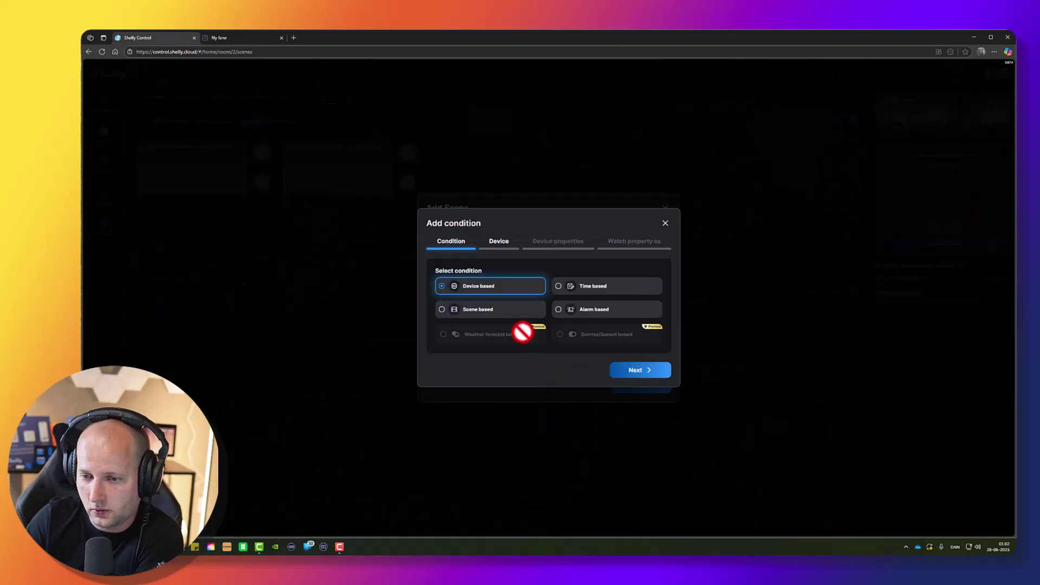
click(647, 373)
click(529, 327)
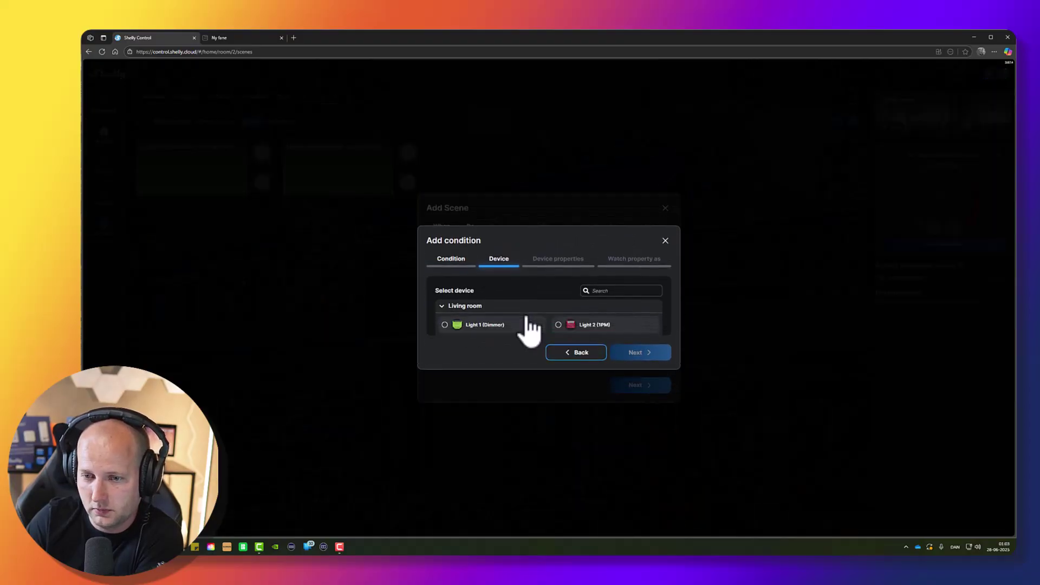
click(587, 347)
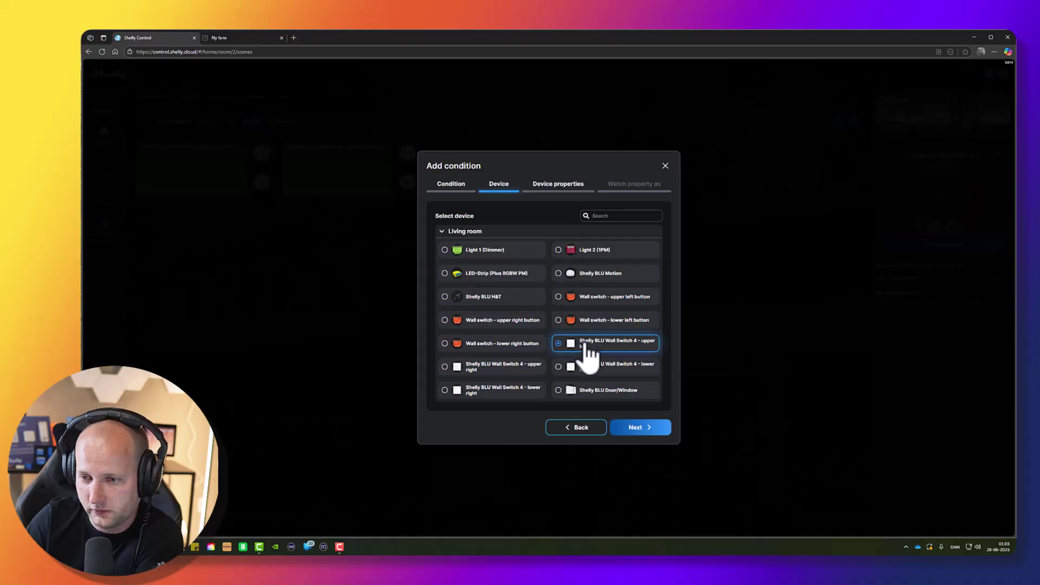
click(641, 424)
click(460, 310)
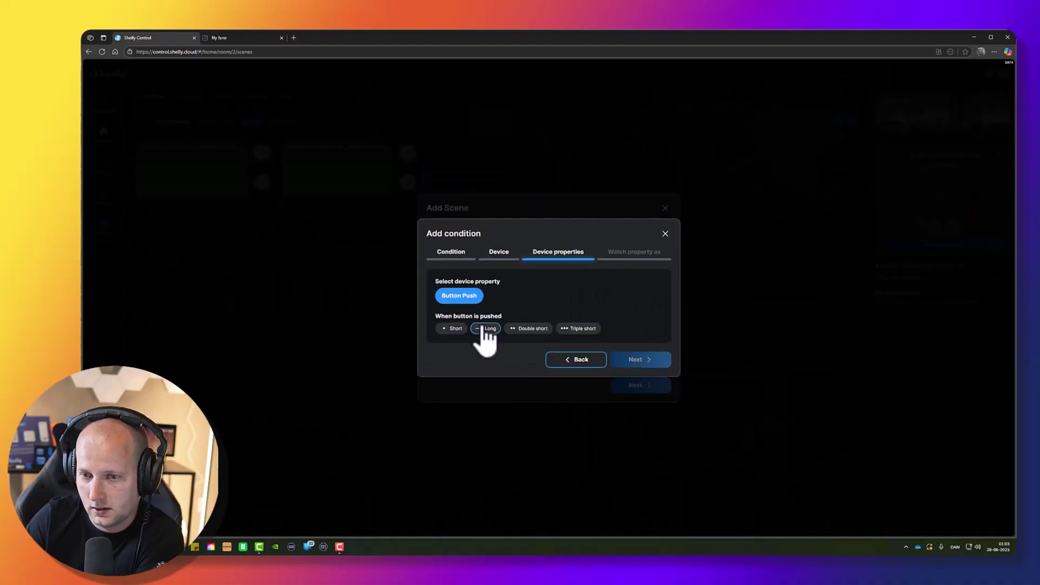
click(484, 328)
click(638, 370)
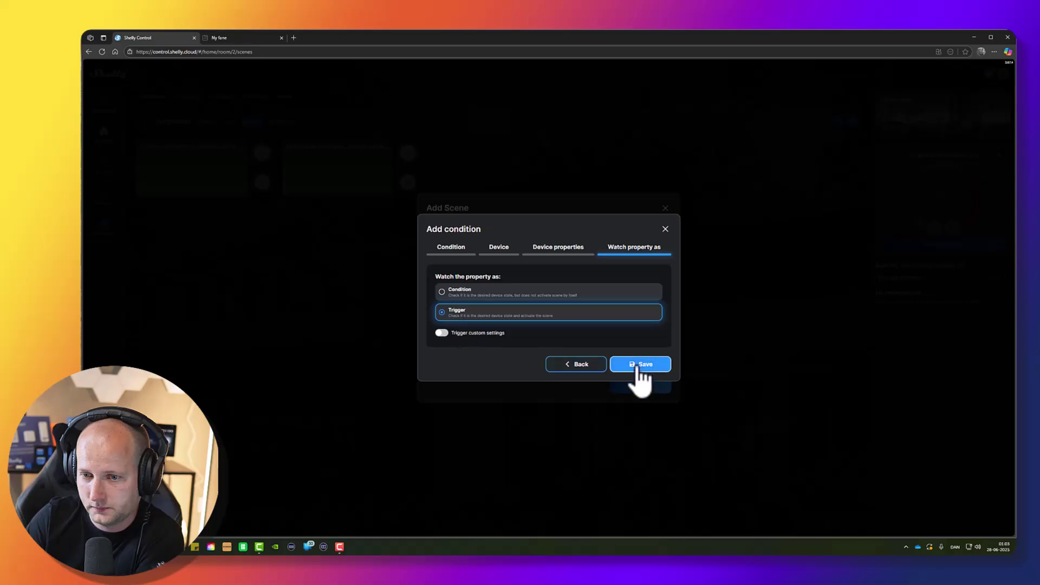
click(640, 374)
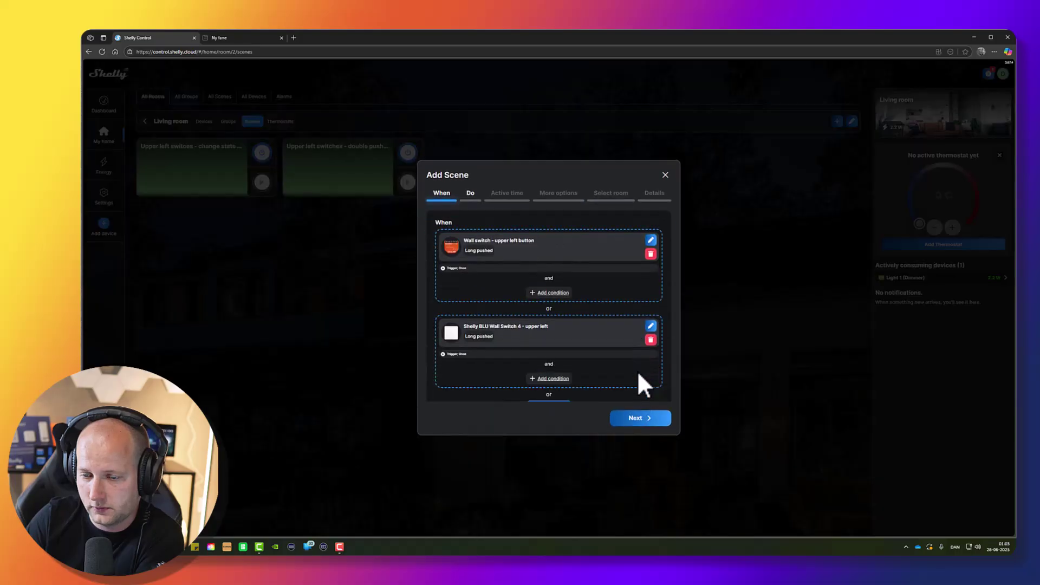
Proceed to the new scene's actions and choose Light 1 (Dimmer) in the Living room for a device action
click(639, 428)
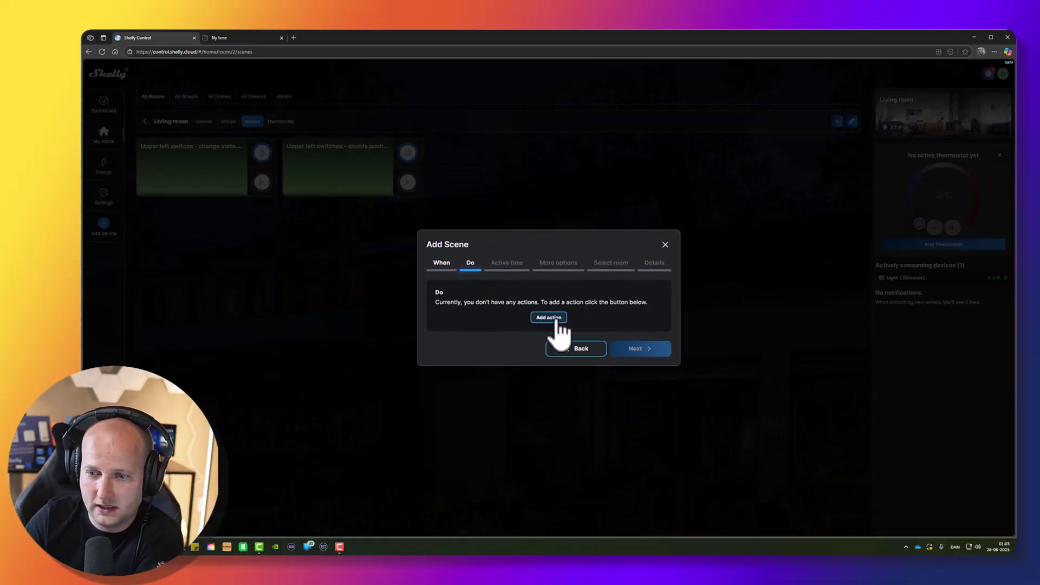
click(553, 318)
click(639, 369)
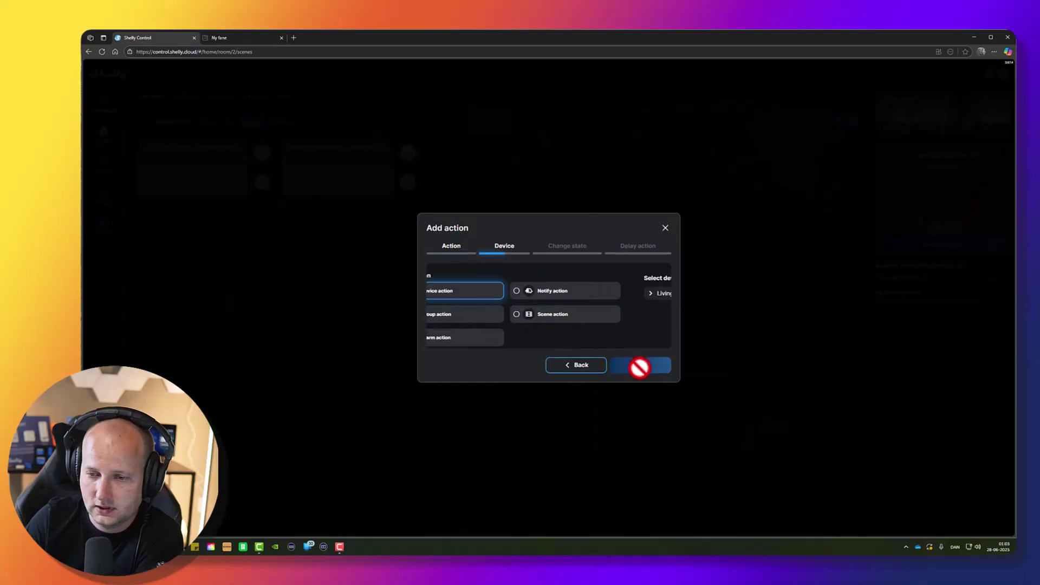
click(519, 315)
click(490, 308)
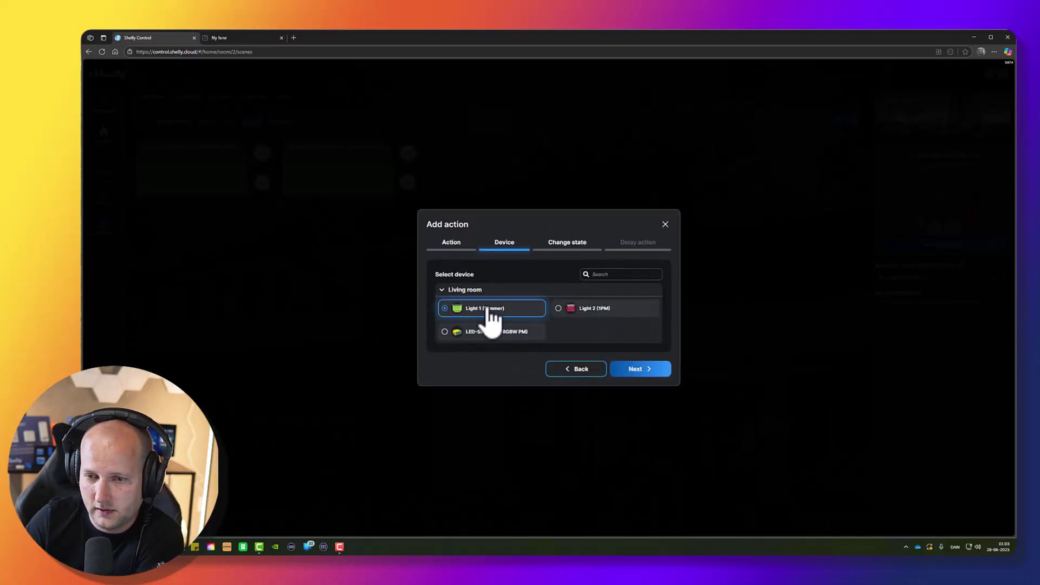
click(632, 372)
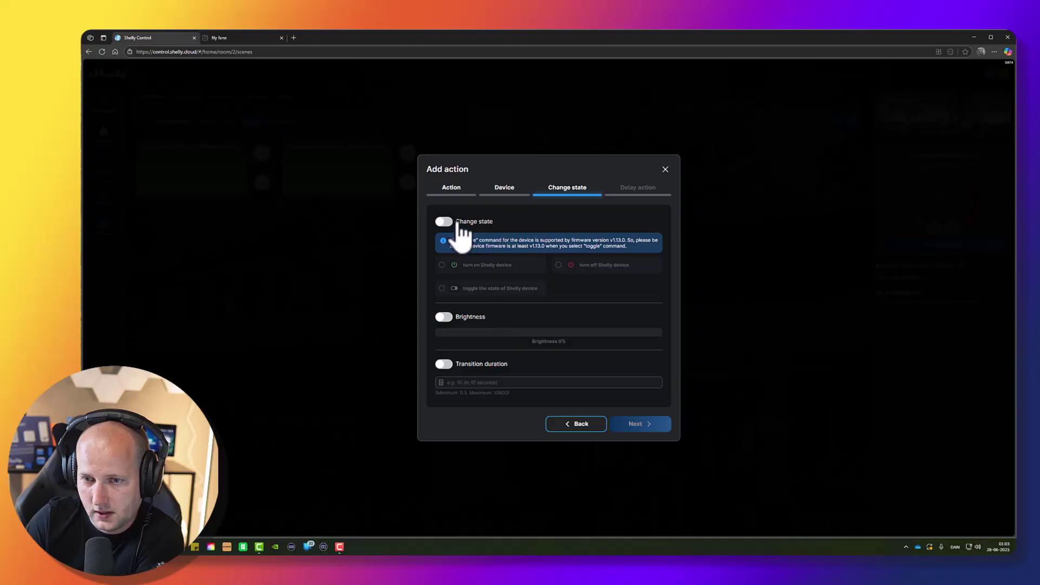
Set the action to turn on the Shelly device at 10% brightness and save it with a 0-second delay
click(446, 221)
click(475, 265)
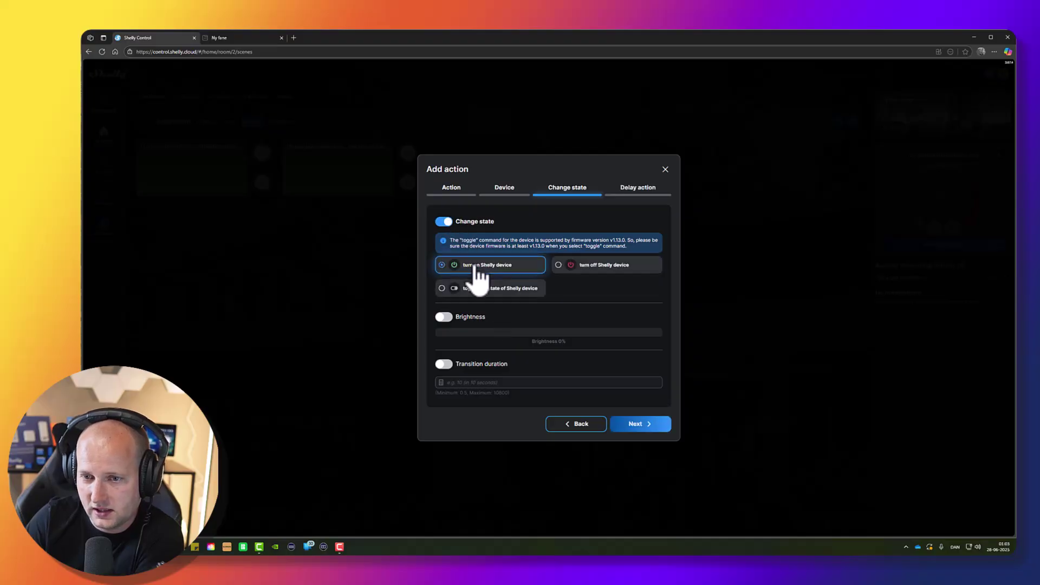
click(444, 316)
click(452, 332)
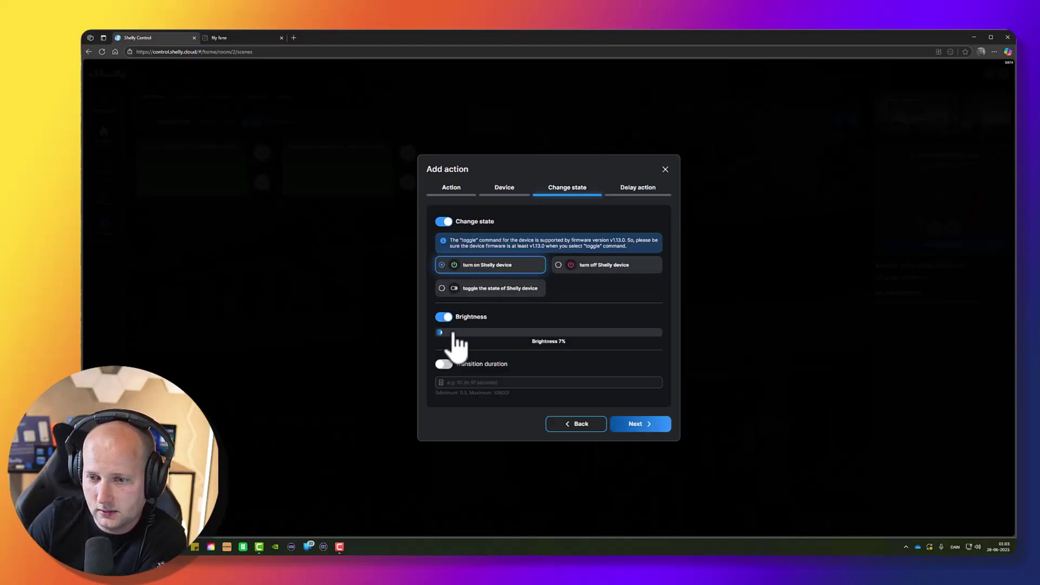
drag(453, 332, 458, 333)
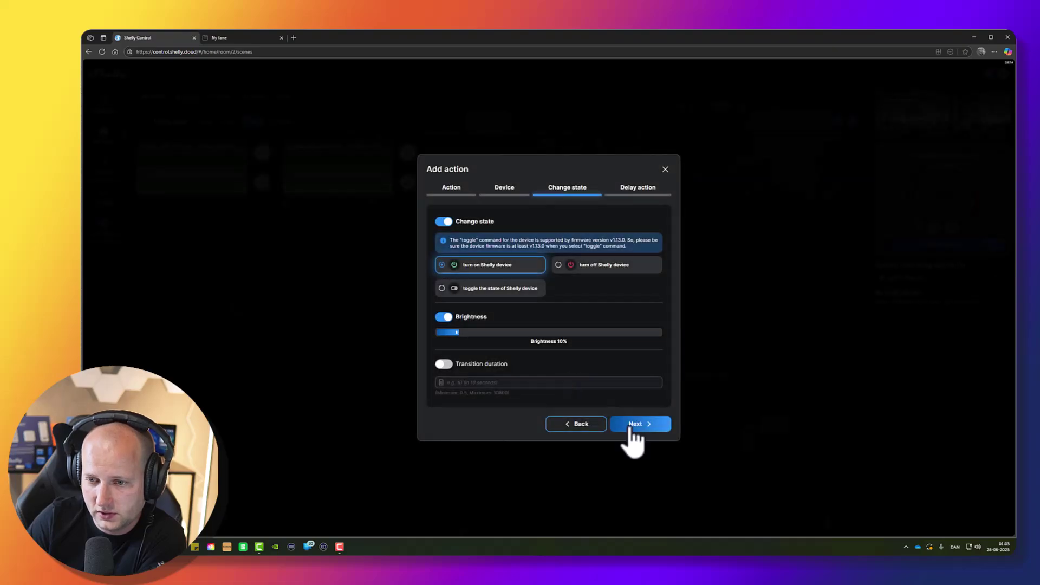
click(631, 429)
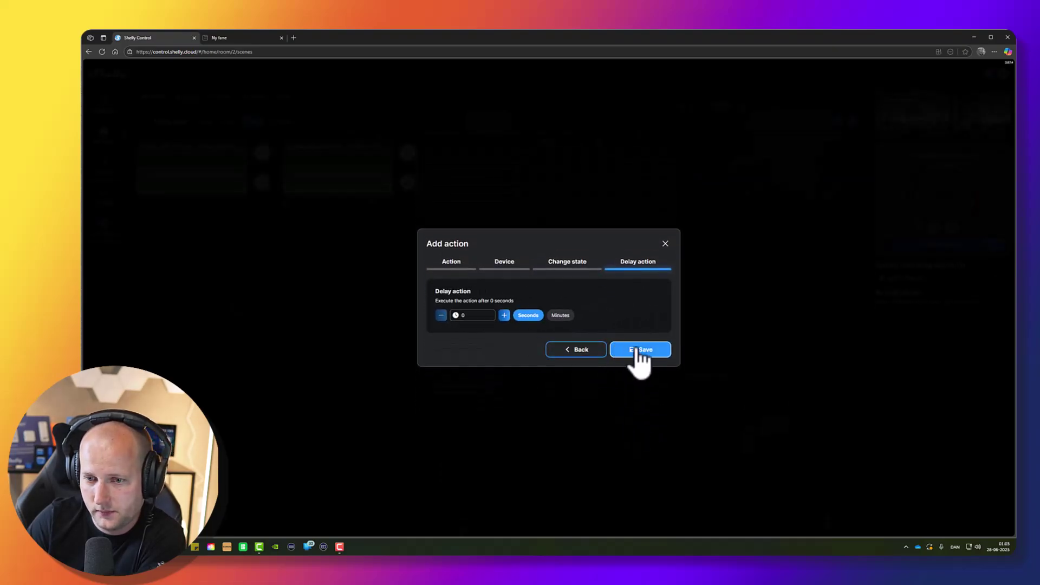
click(638, 351)
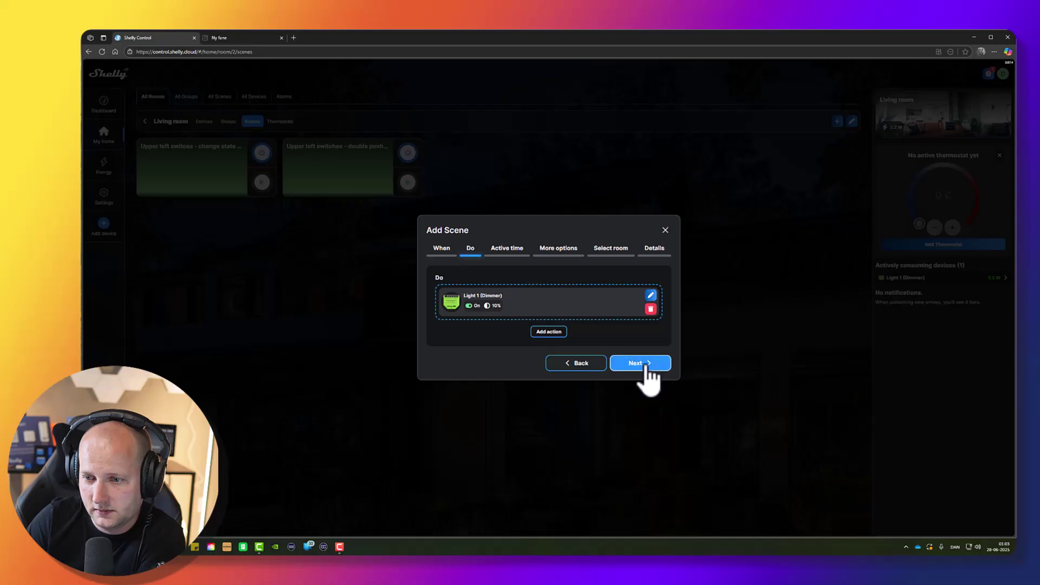
Name the scene "Upper left switches - long push - 10% light", give it the green colour and save it
click(648, 373)
click(654, 255)
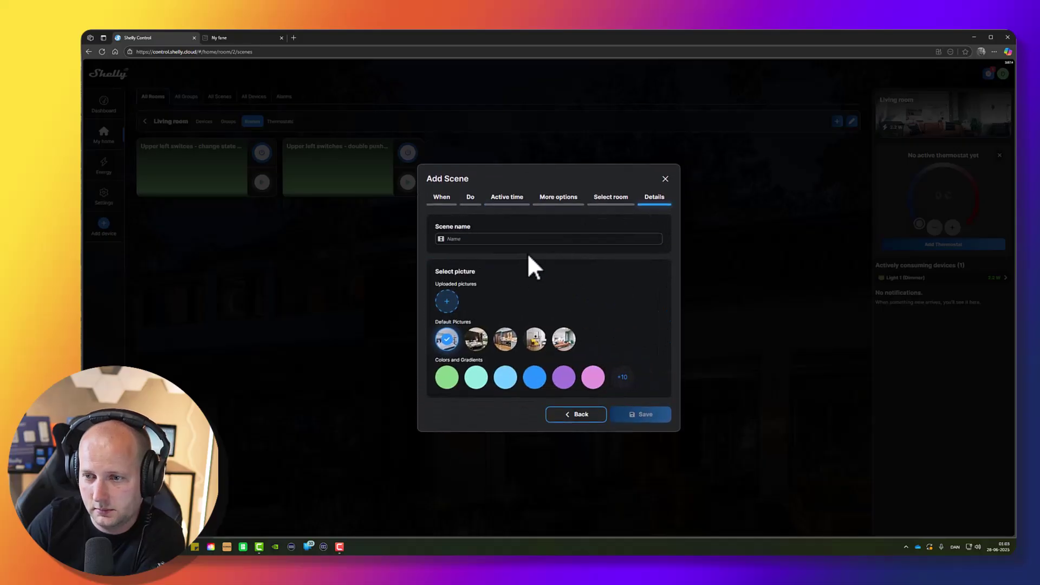
click(504, 238)
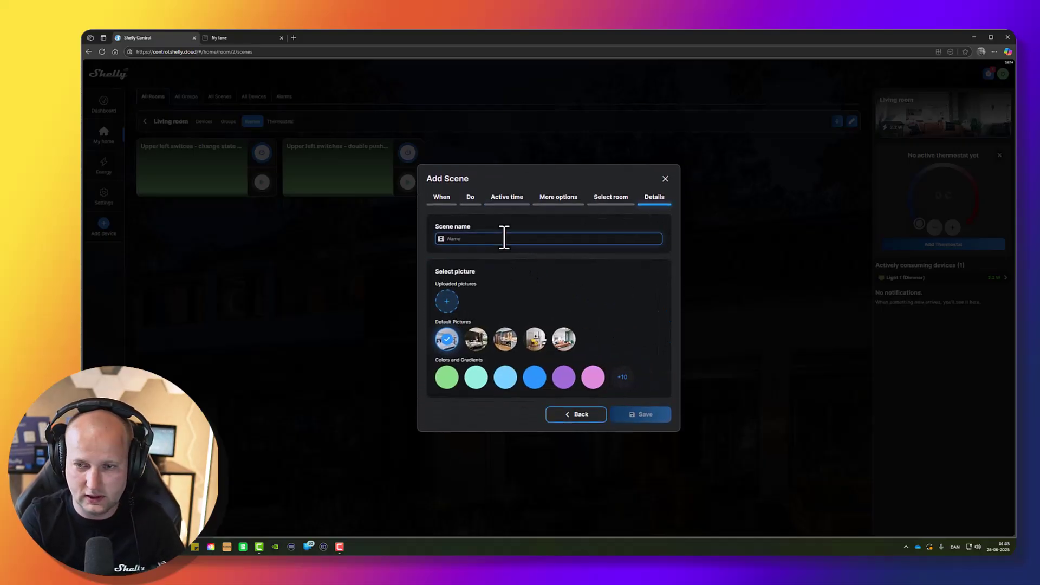
text(Upper left)
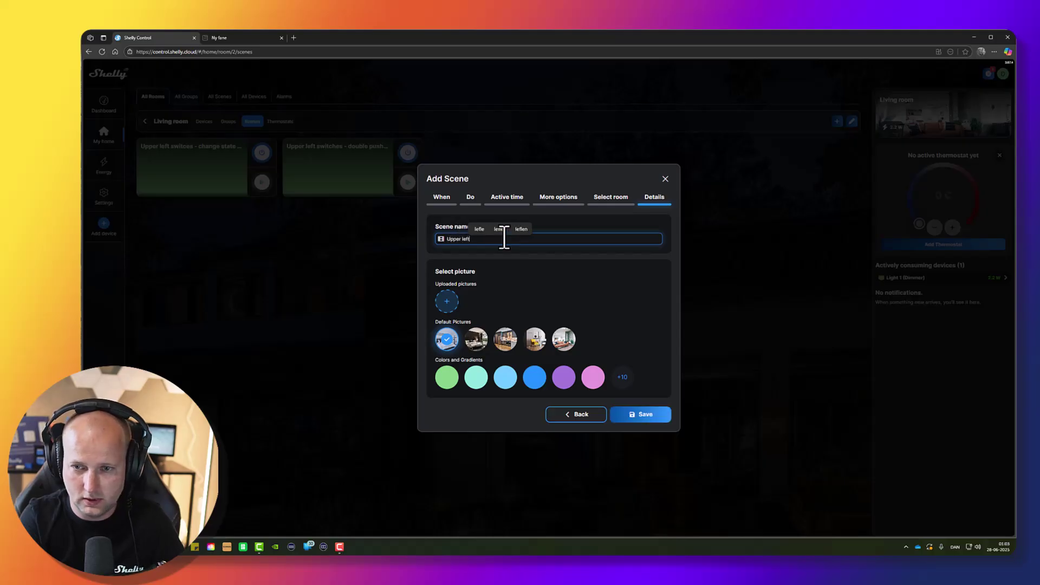
text( switches -)
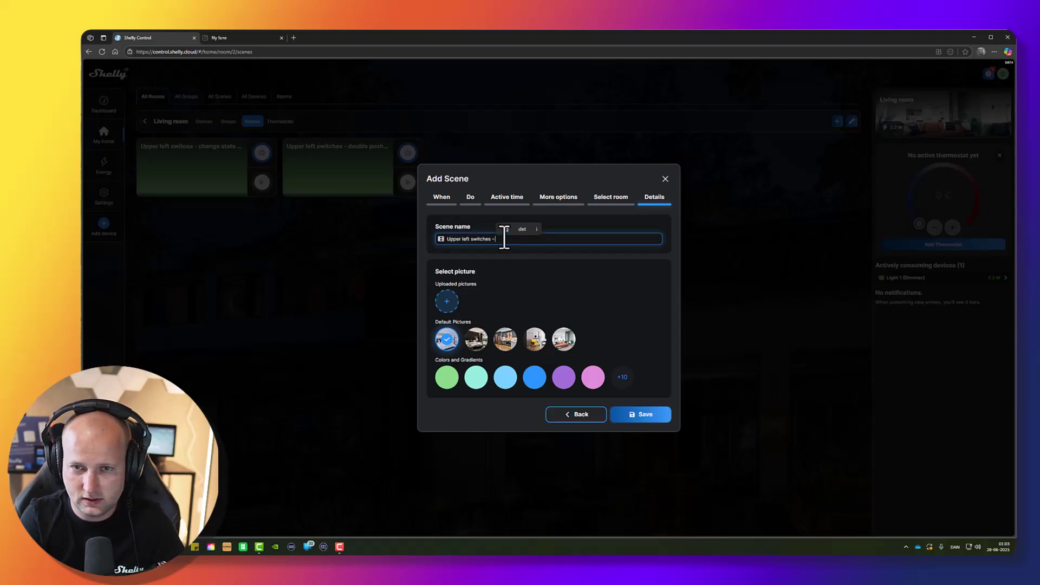
text( long push -)
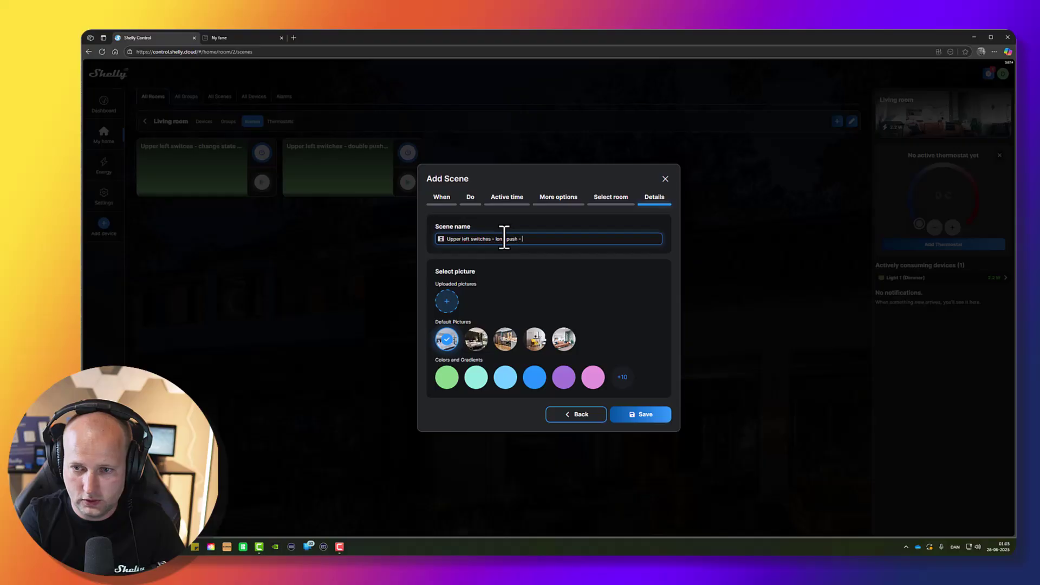
text( 10)
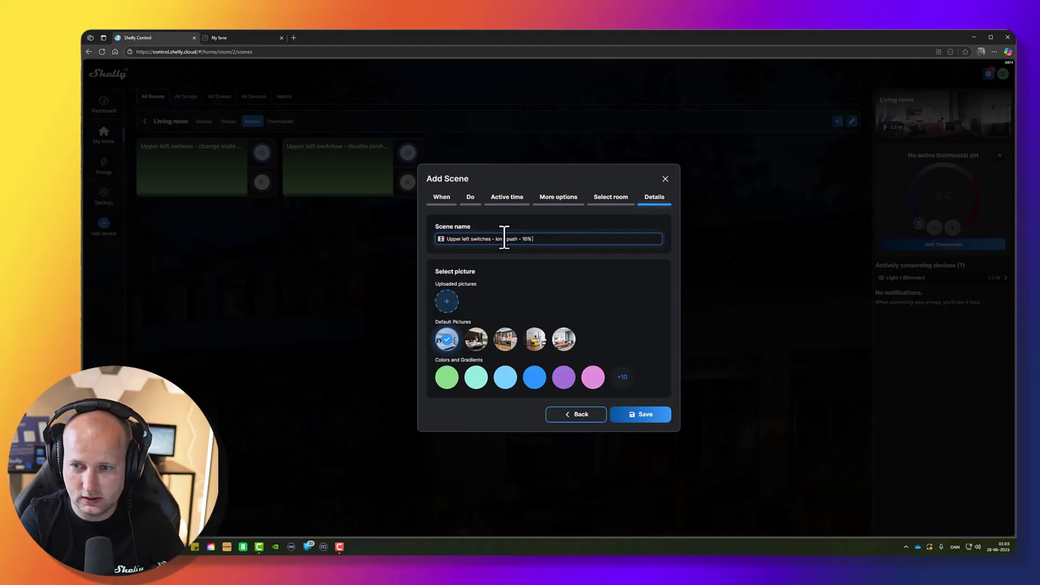
text(% light)
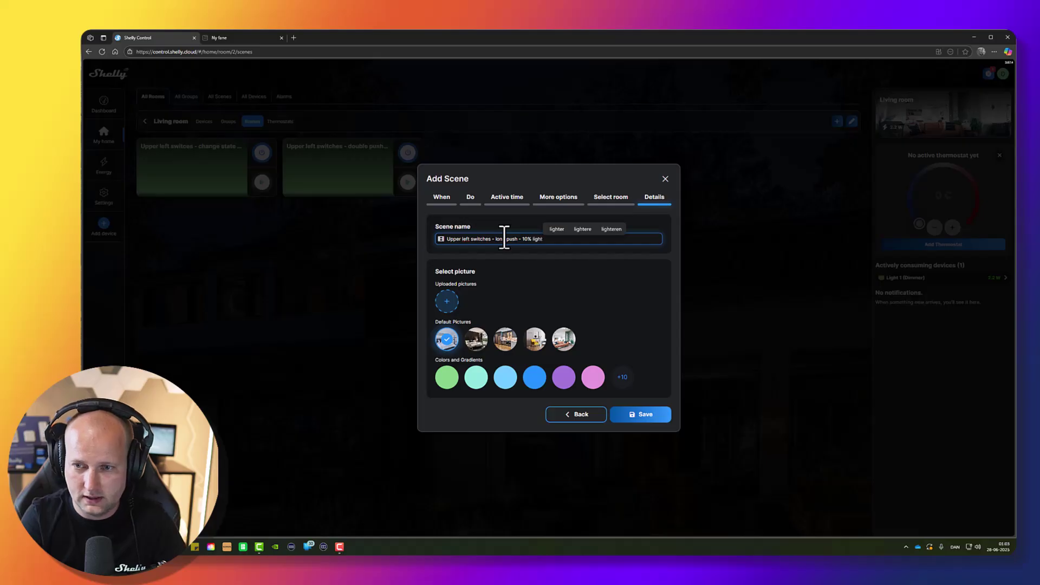
click(639, 417)
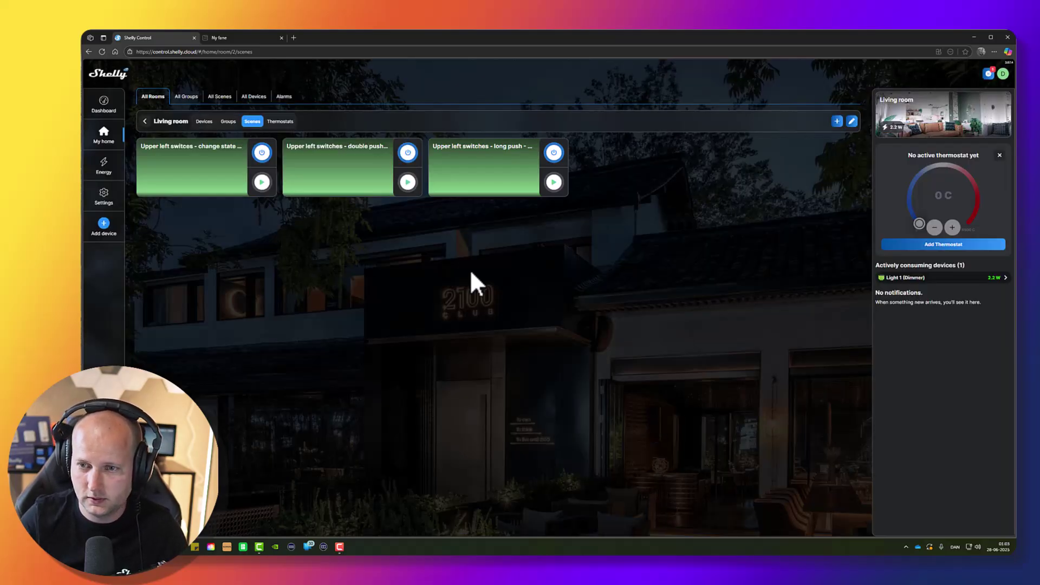
Review the triggers and actions of the three upper left switch scenes, one after another
click(219, 154)
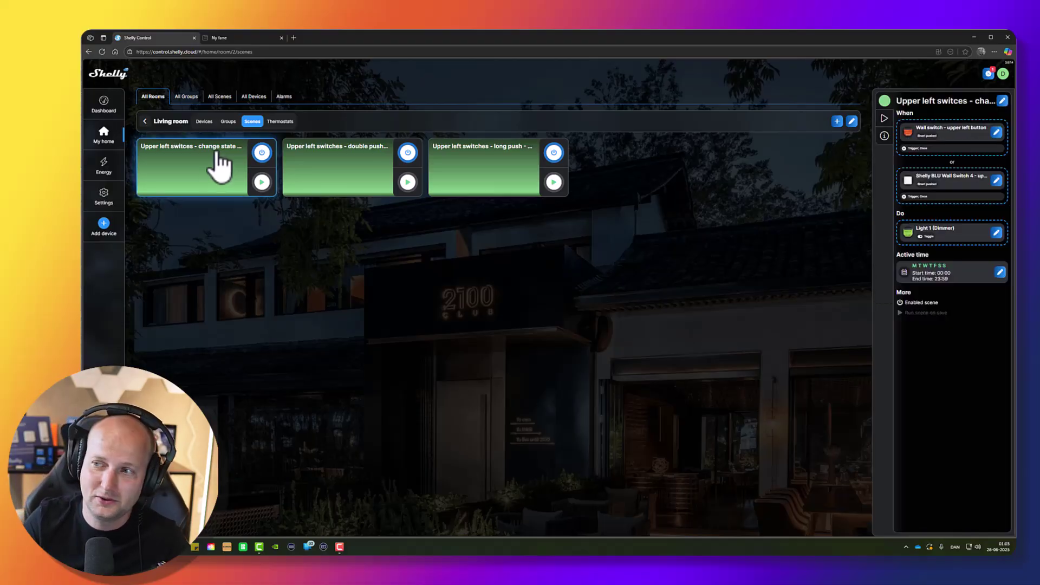
click(347, 173)
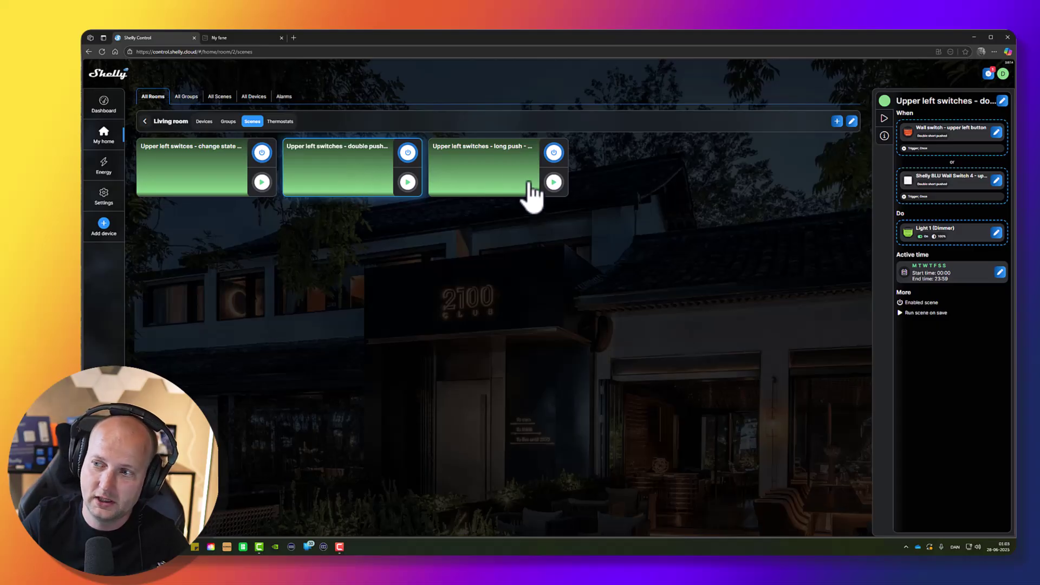
click(503, 174)
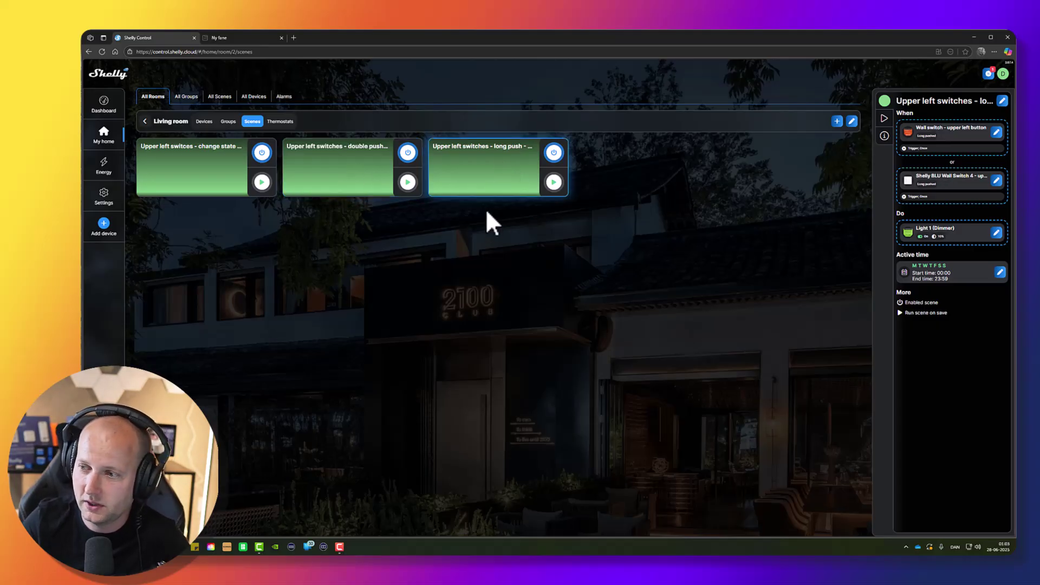
Check the controls of Light 1 (Dimmer) among the Living room devices and return to the room's scenes
click(103, 142)
click(230, 181)
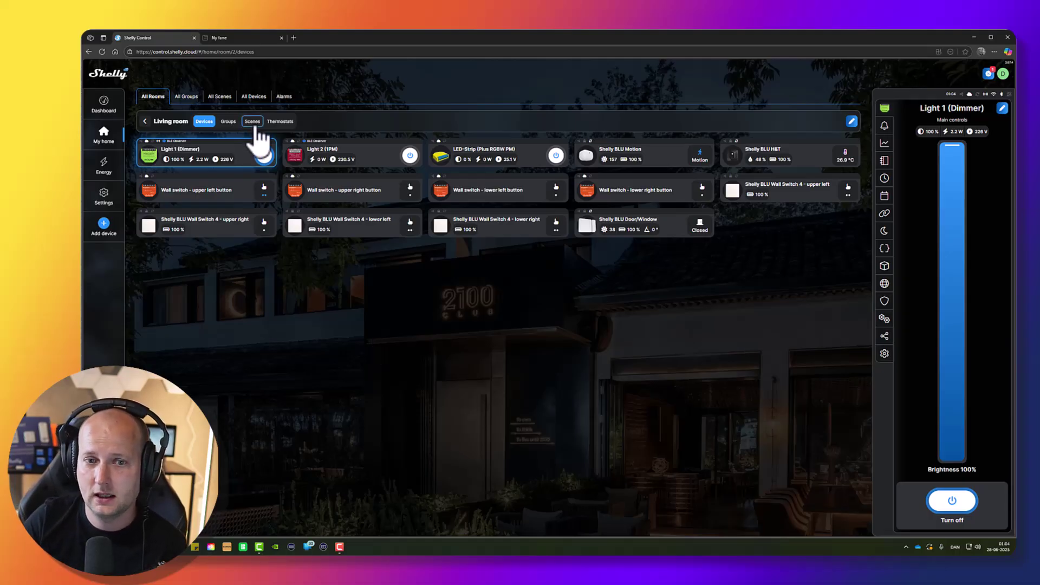
click(253, 122)
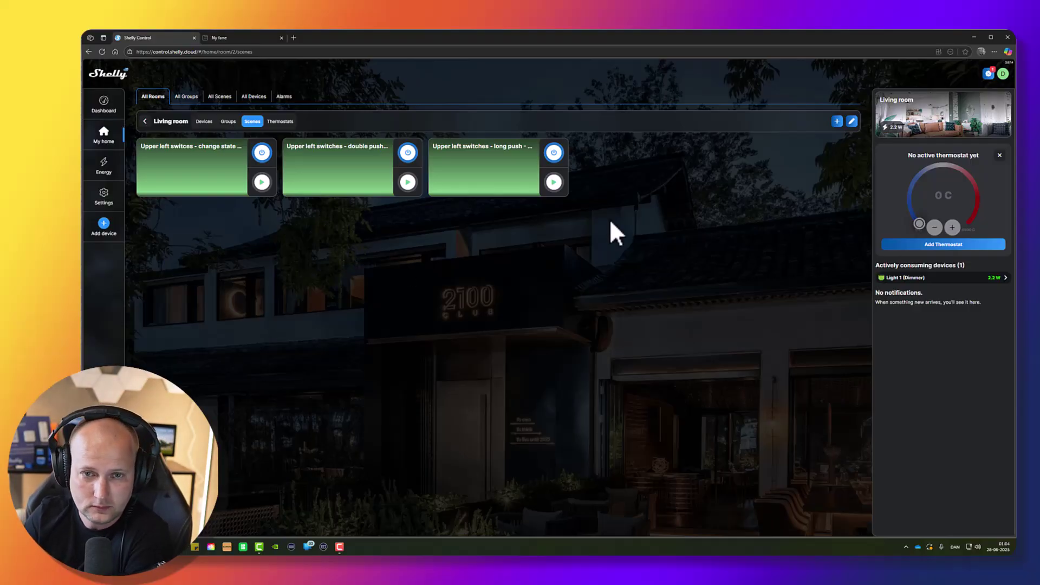
Start a new Living room scene with a device-based trigger for a short push of "Wall switch - lower left button"
click(837, 121)
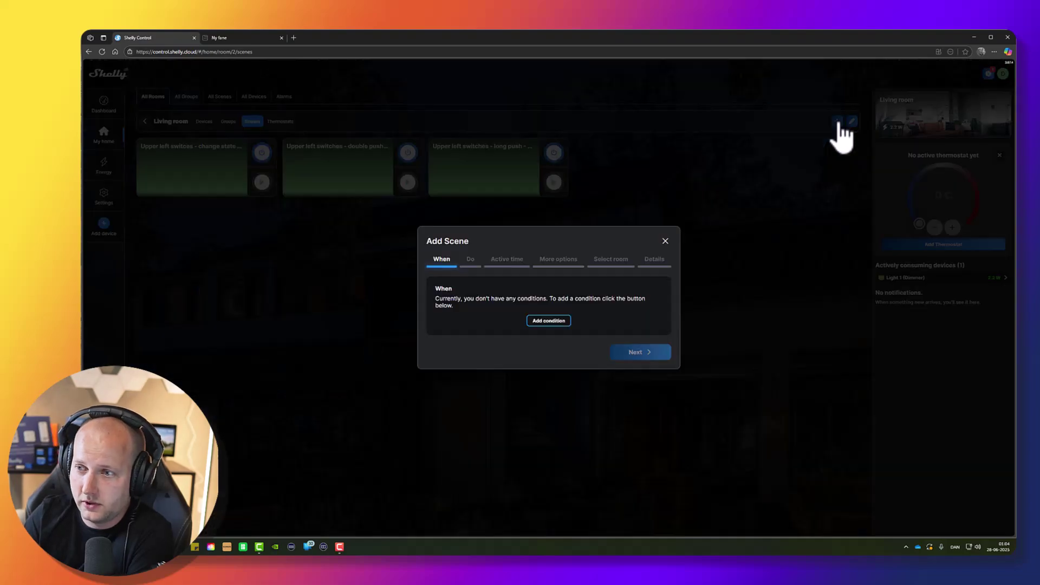
click(549, 321)
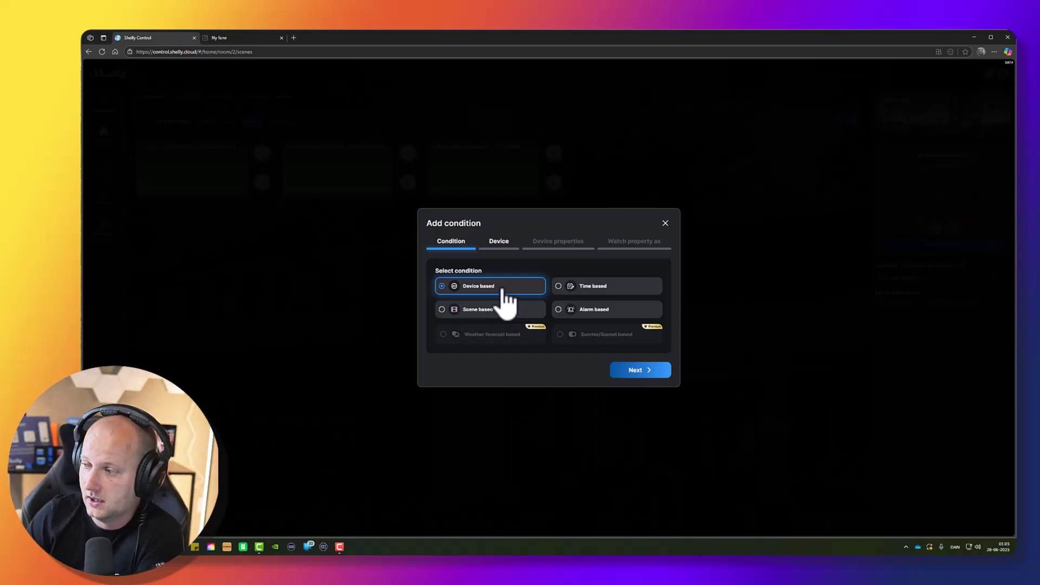
click(640, 370)
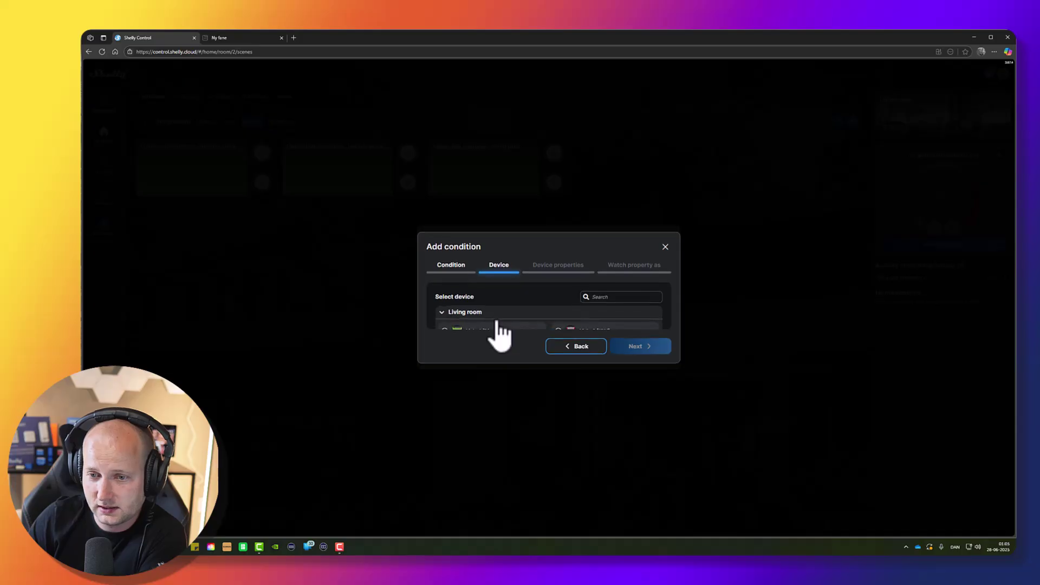
click(494, 324)
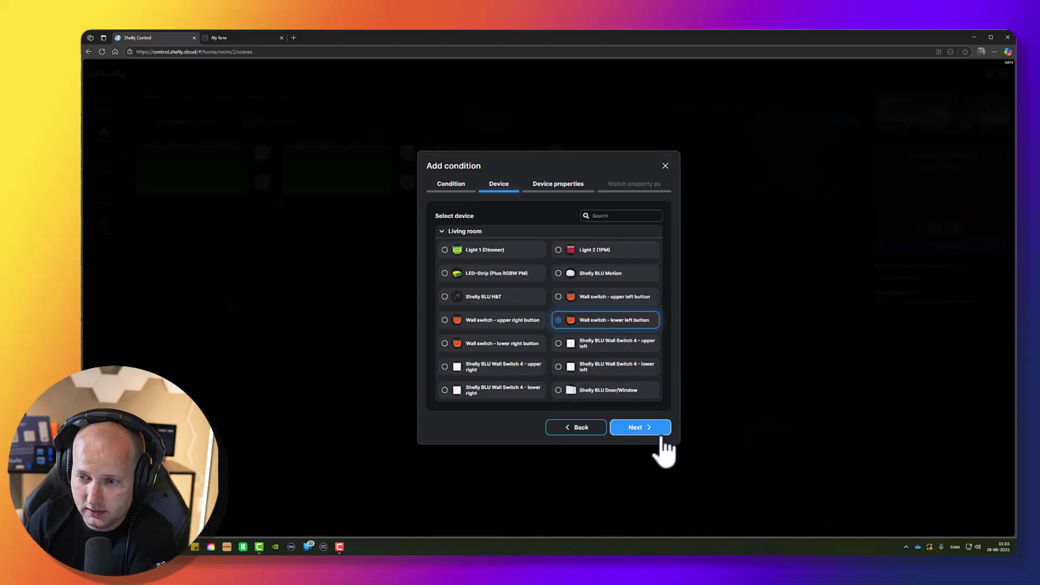
click(645, 429)
click(504, 310)
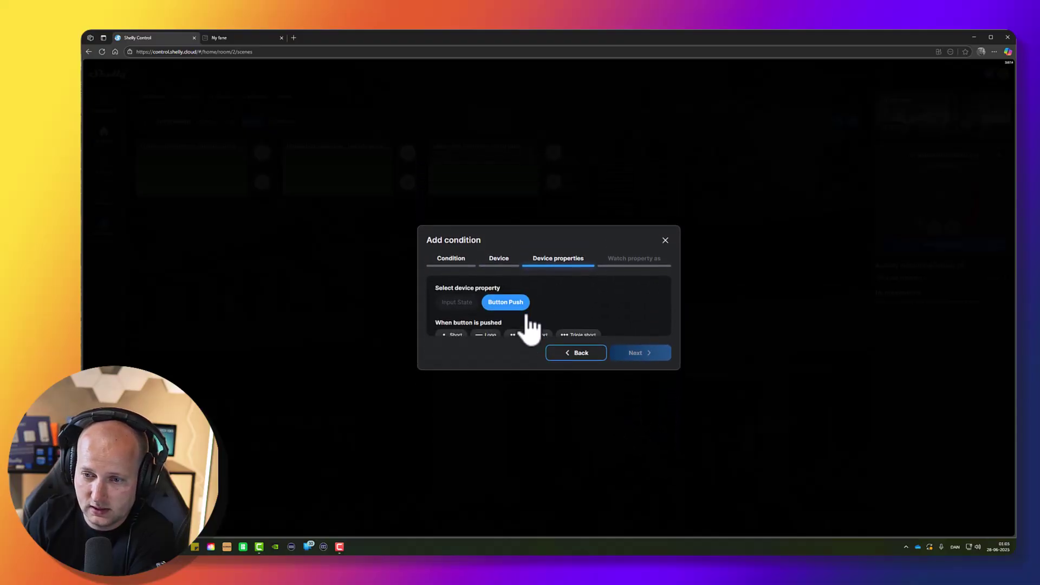
click(453, 328)
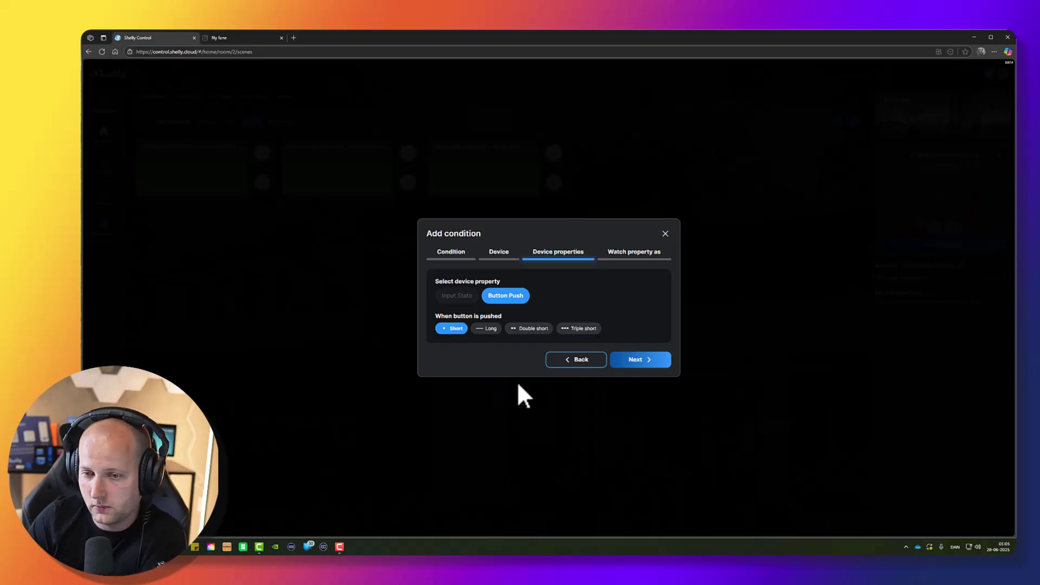
click(652, 360)
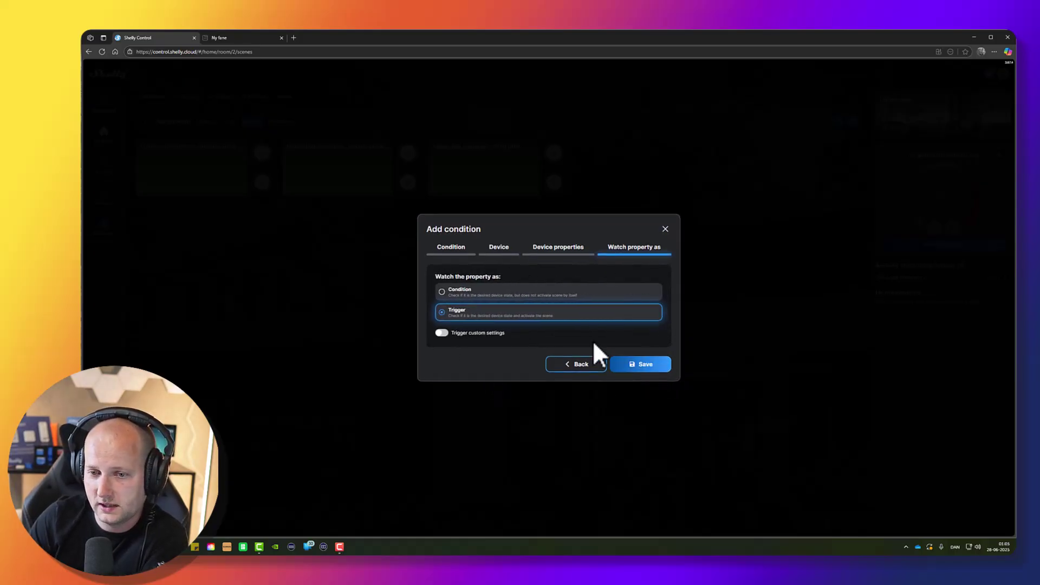
click(637, 365)
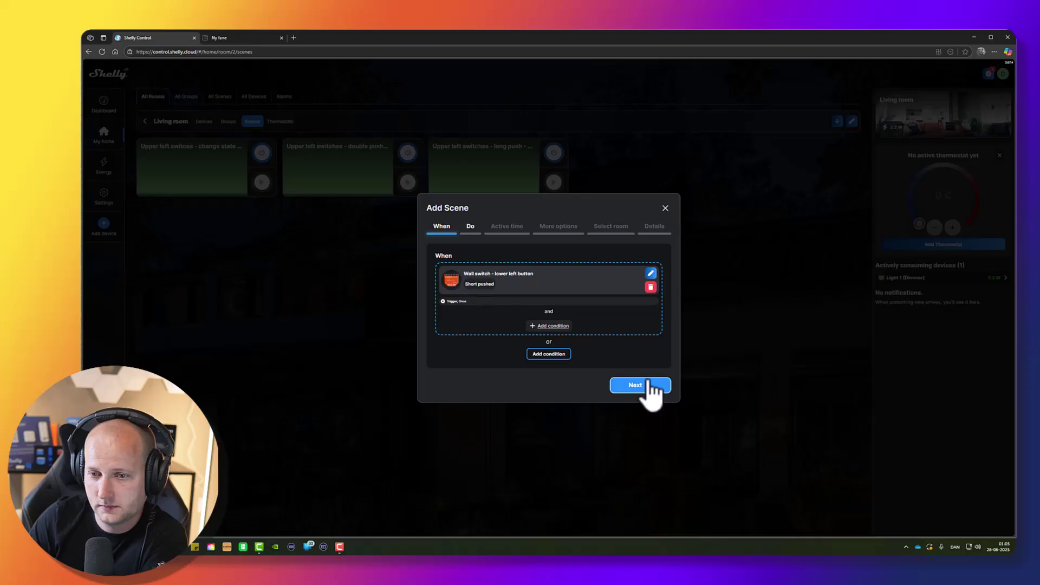
Add an alternative (or) device-based trigger for a short push of "Shelly BLU Wall Switch 4 - lower left"
click(551, 354)
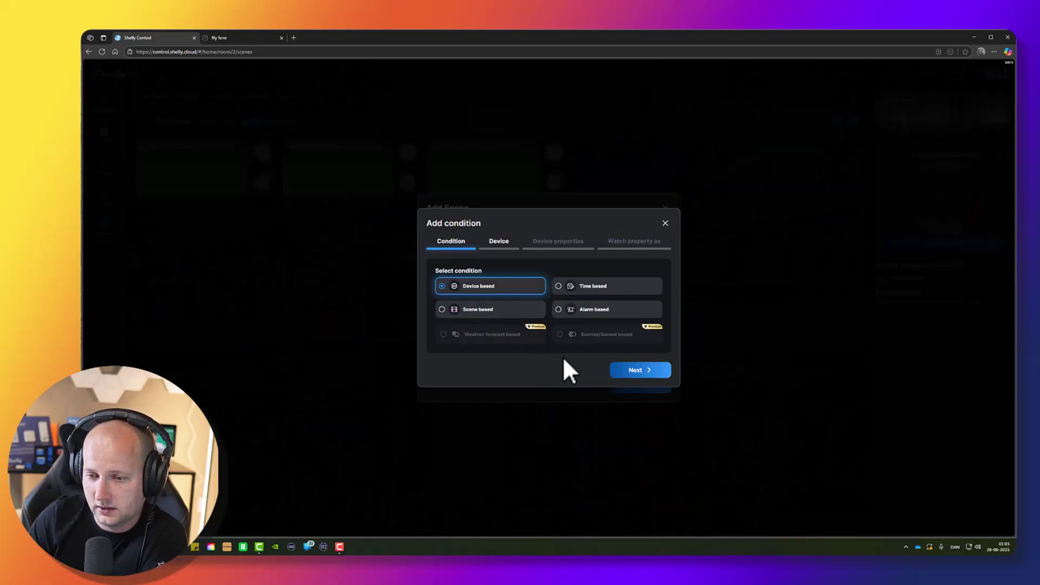
click(633, 370)
click(481, 314)
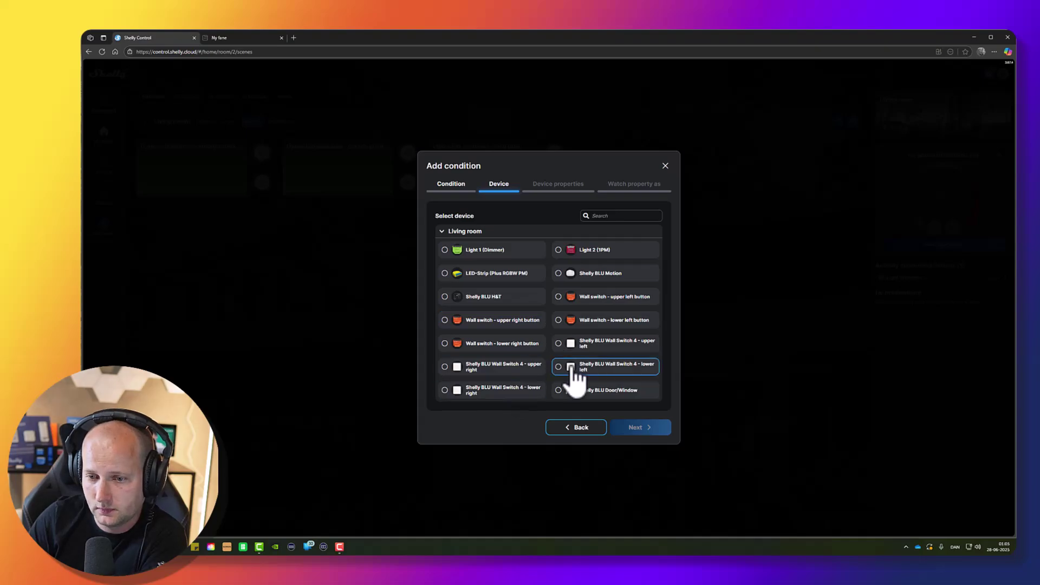
click(577, 368)
click(639, 427)
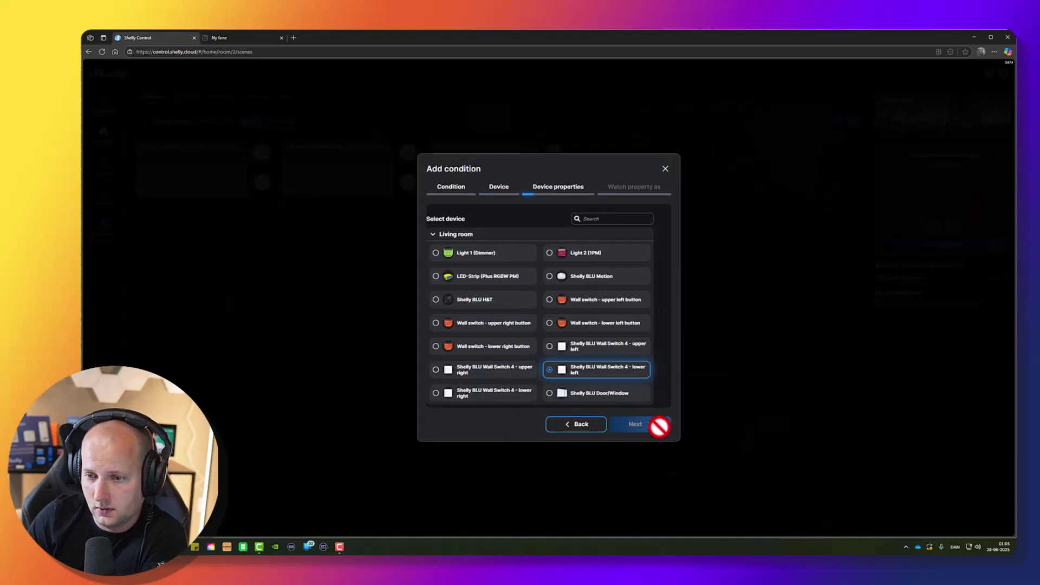
click(473, 316)
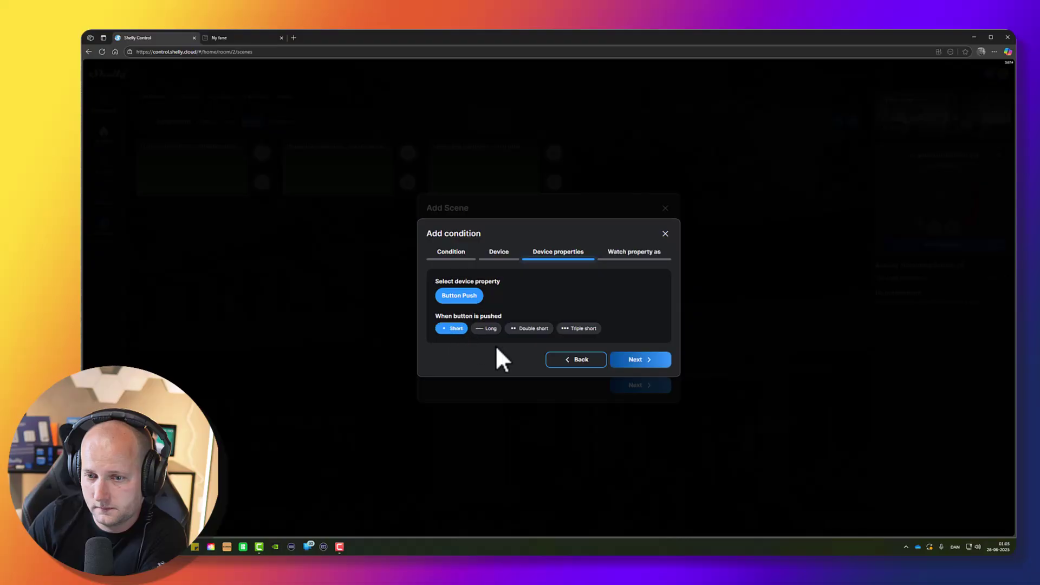
click(654, 362)
click(645, 363)
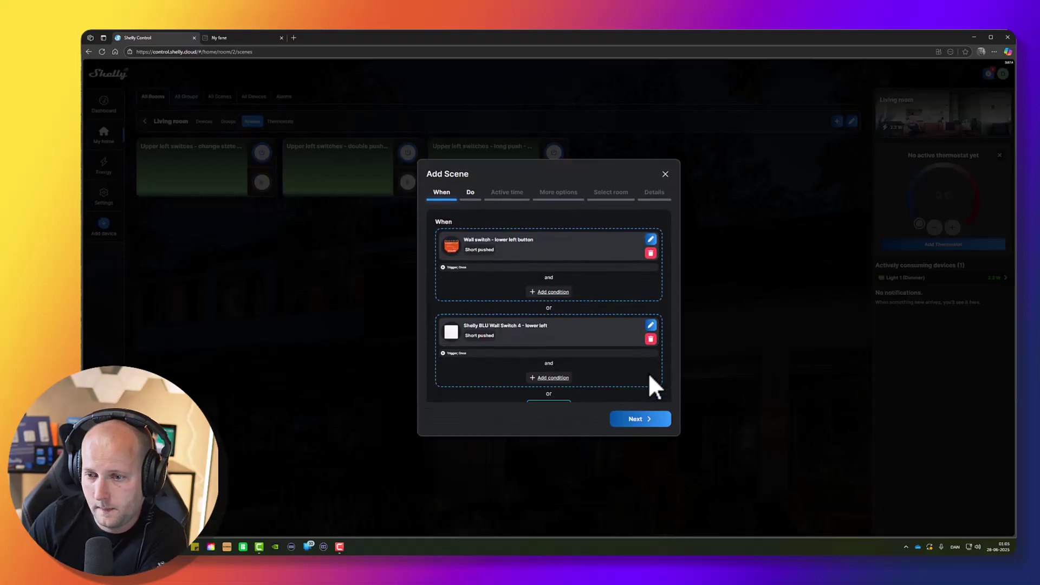
Add a group action to the scene that turns on the Living room group "All lights" with a 0-second delay
click(642, 428)
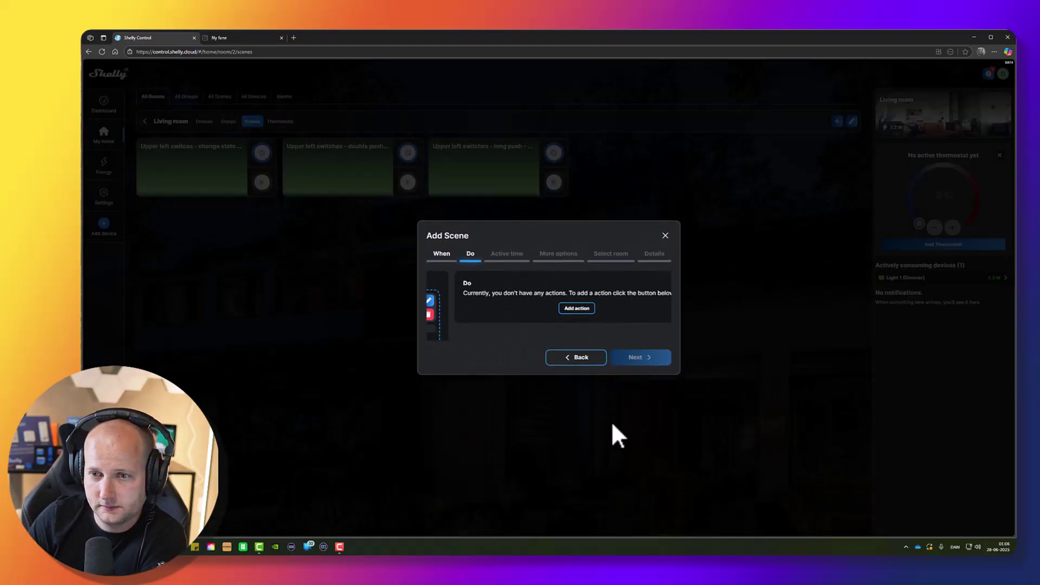
click(558, 321)
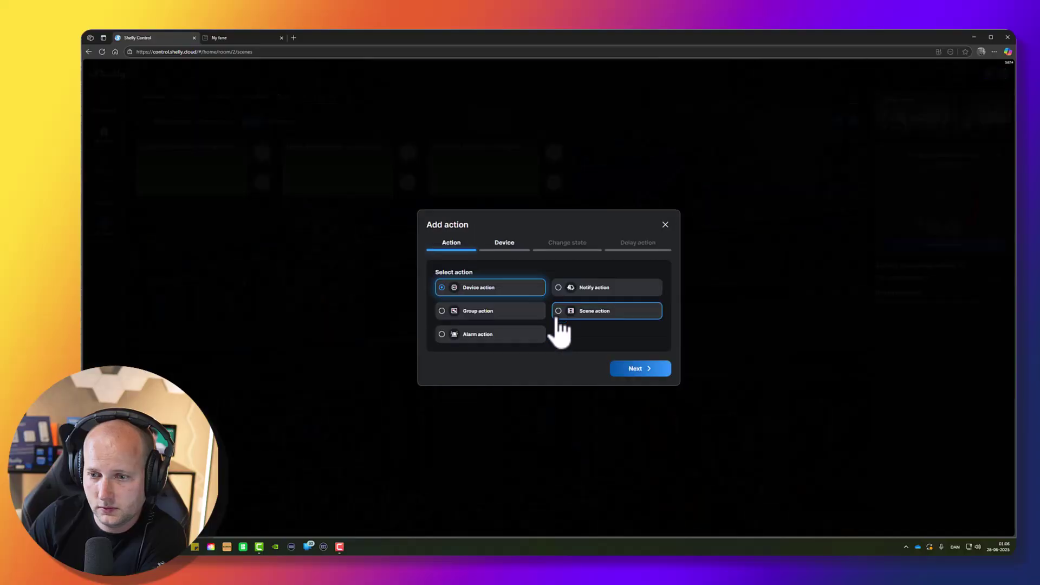
click(481, 313)
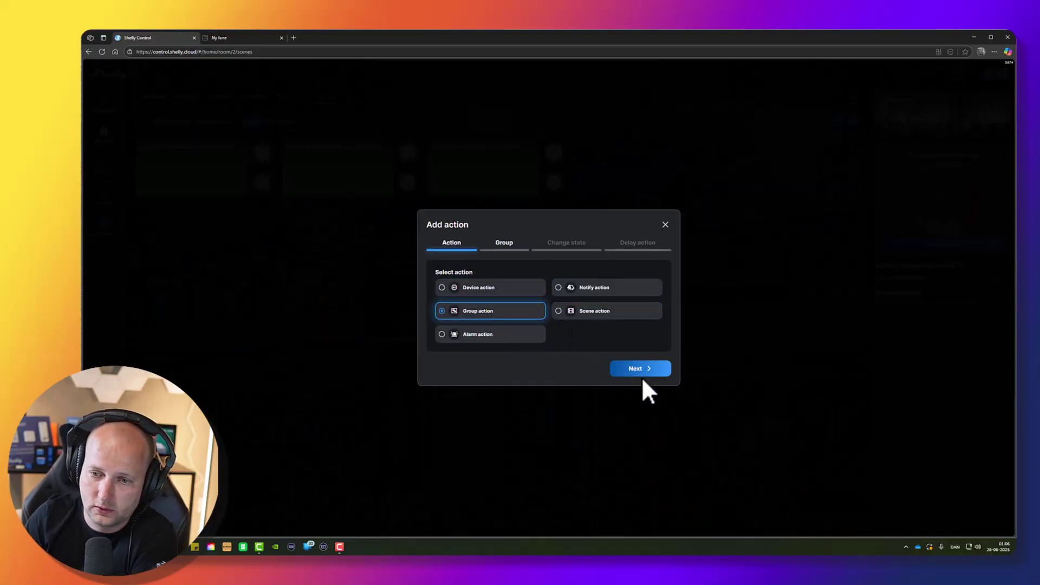
click(642, 375)
click(497, 317)
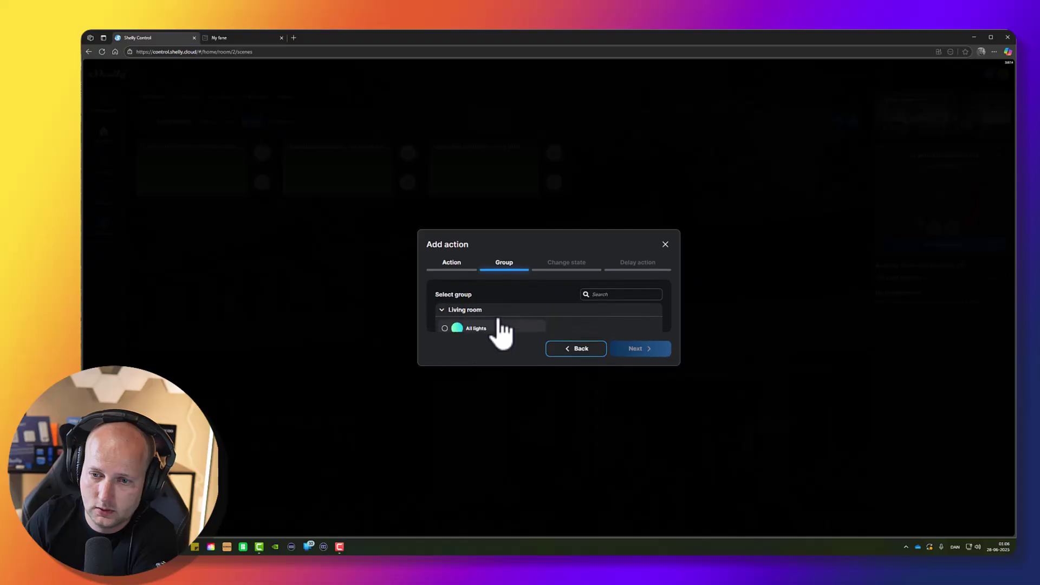
click(488, 323)
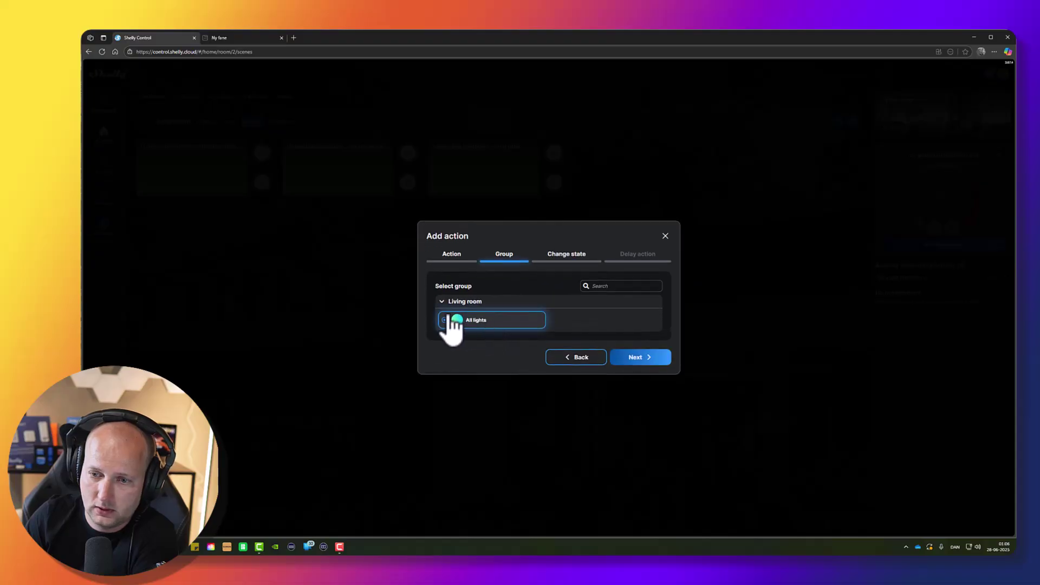
click(631, 358)
click(493, 313)
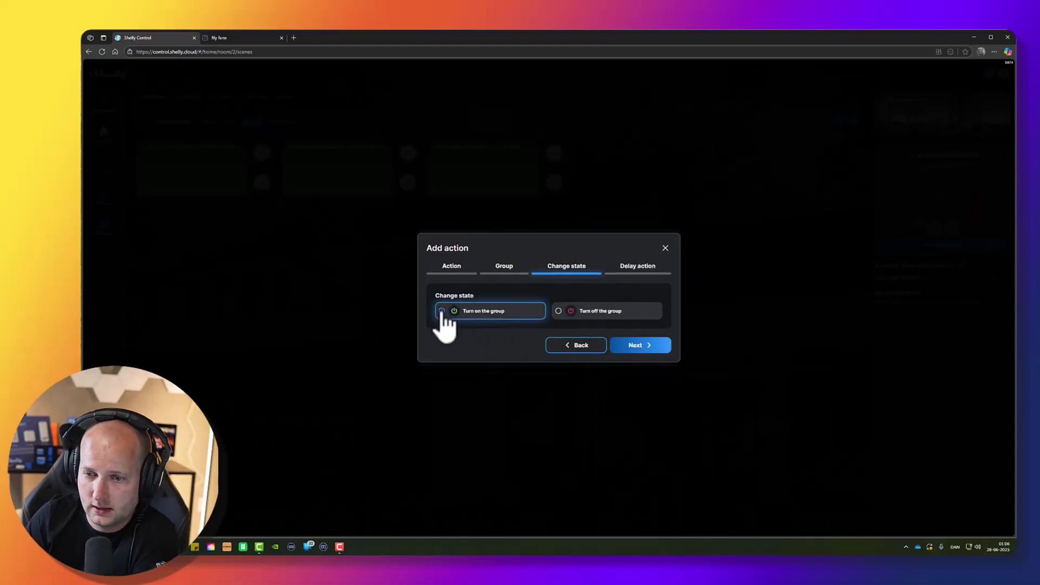
click(649, 348)
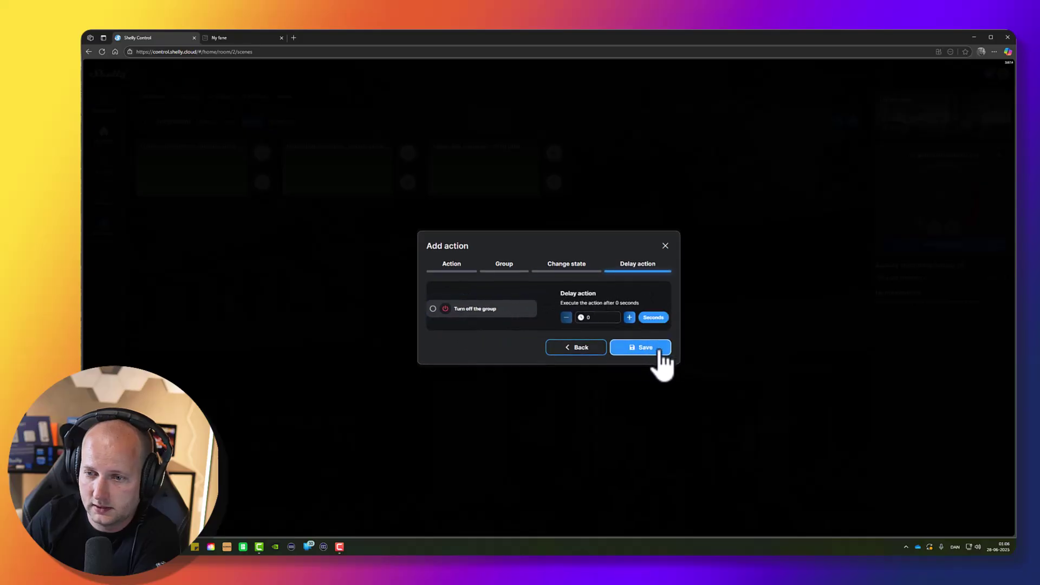
click(652, 350)
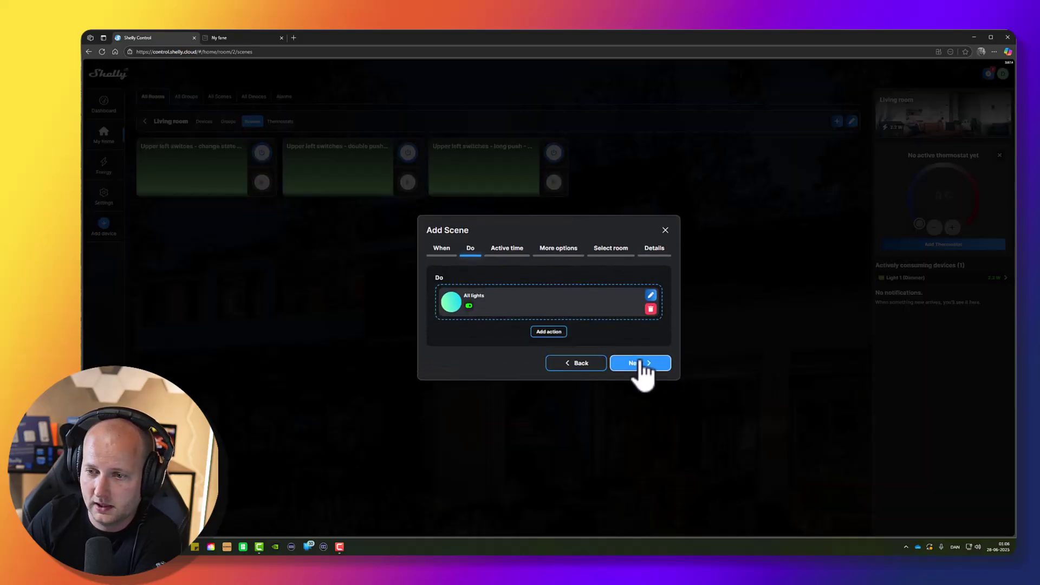
Name the scene "Lower left switches - single push - turn on all lights", give it the green colour and save it
click(652, 255)
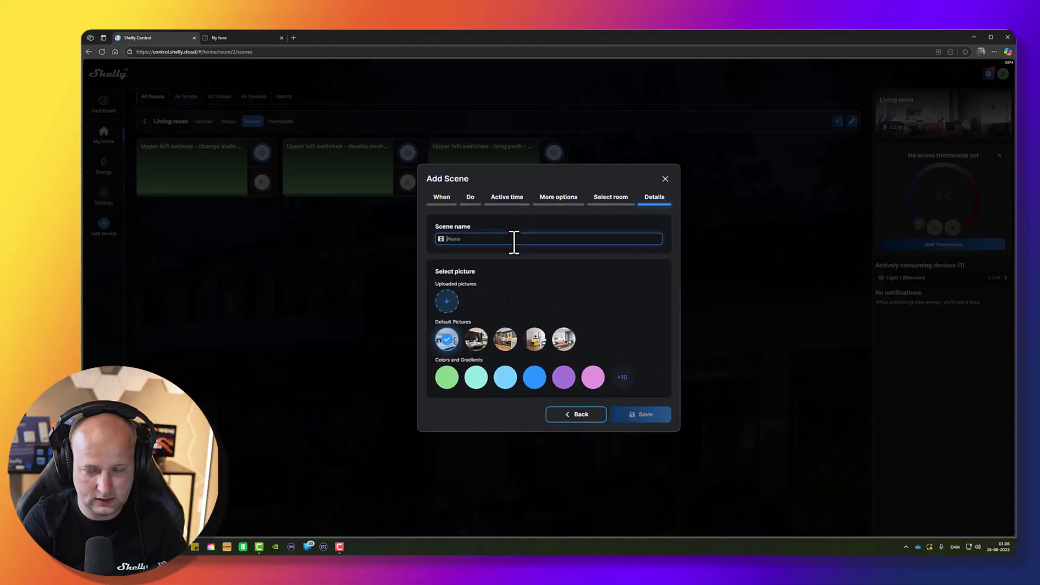
text(L)
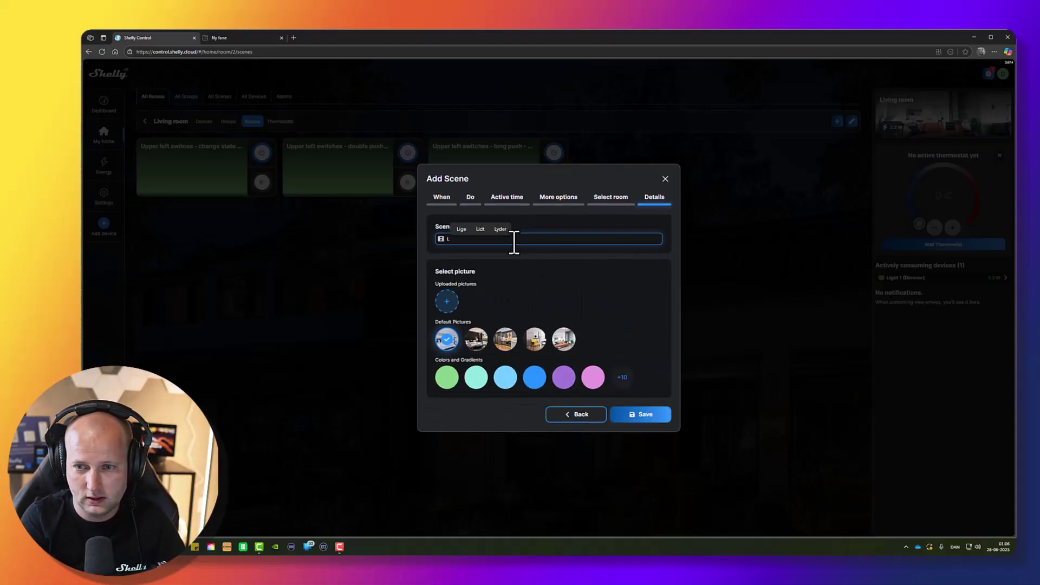
text(ower left )
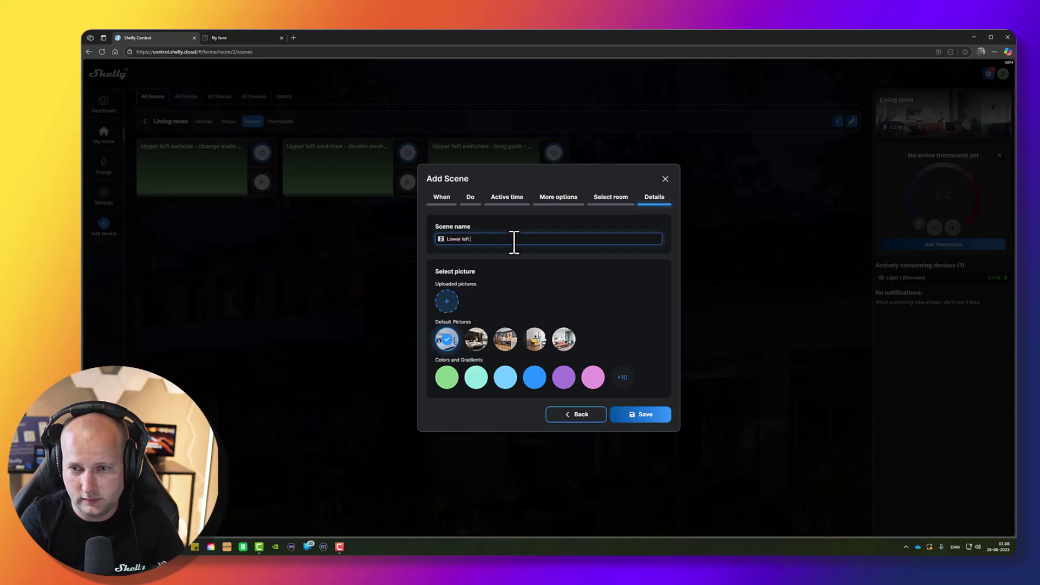
text(switches -)
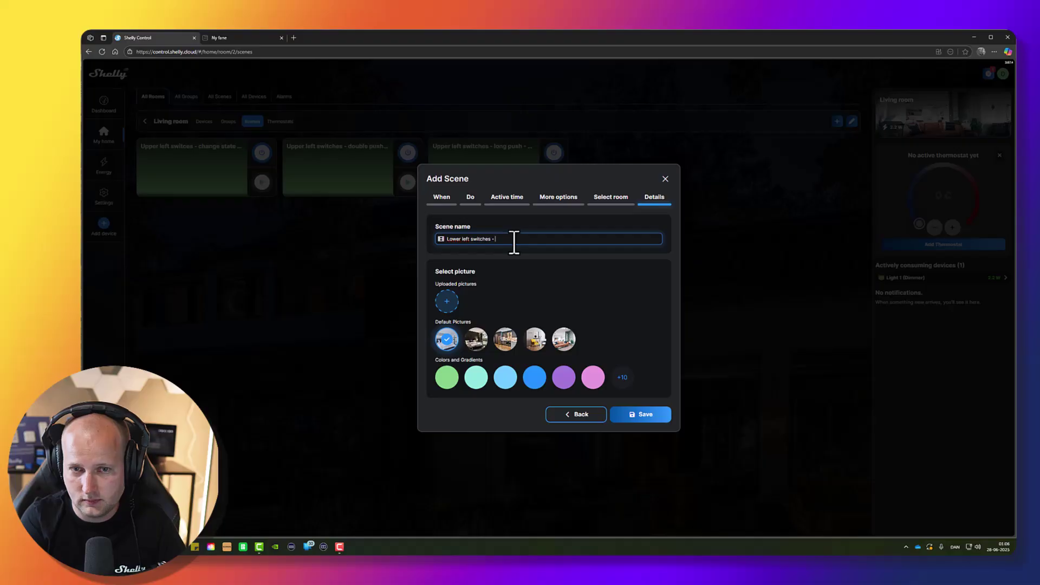
text( t)
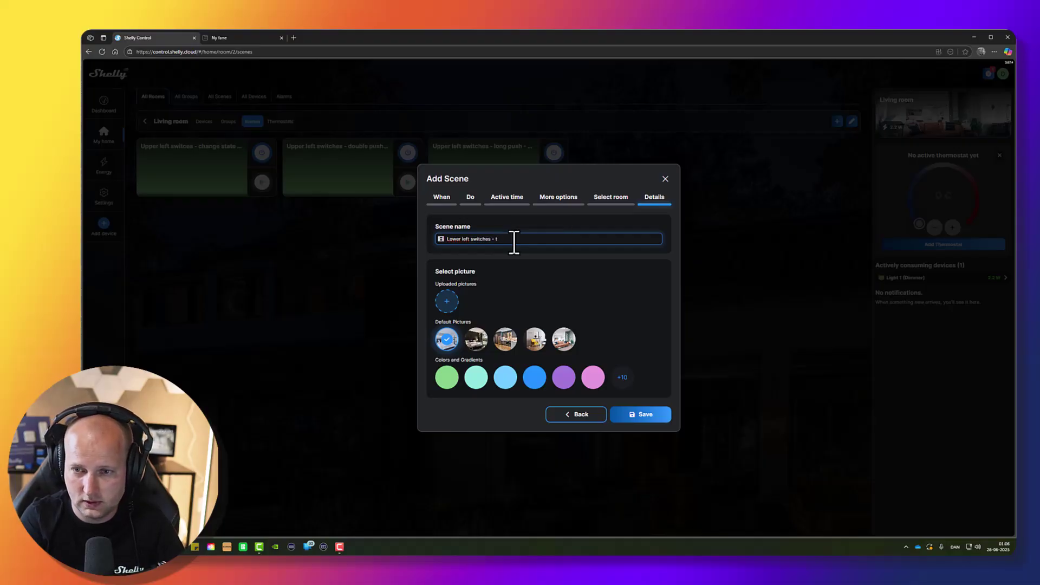
text(urn single push)
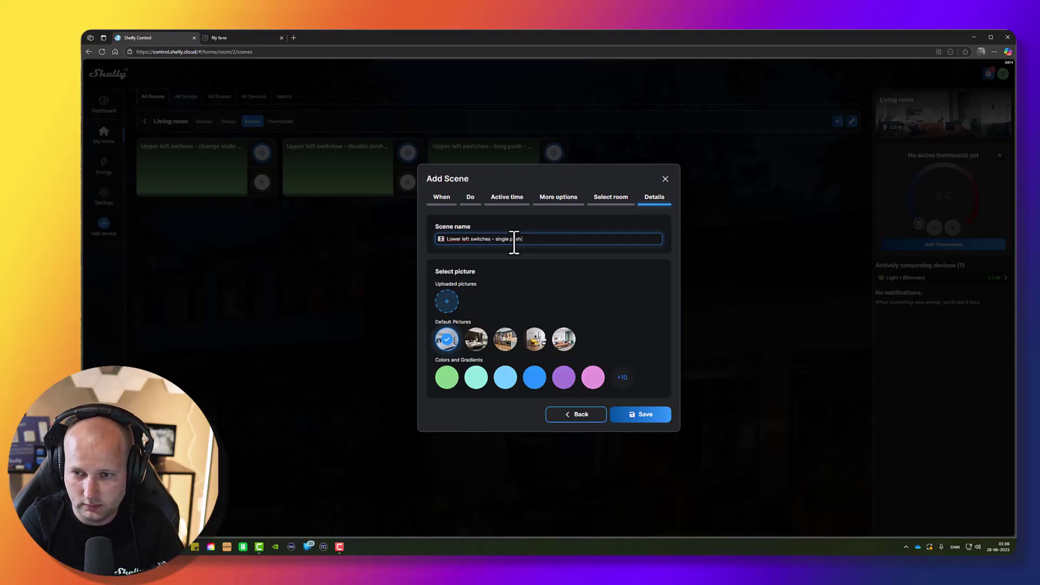
text( - turn on all)
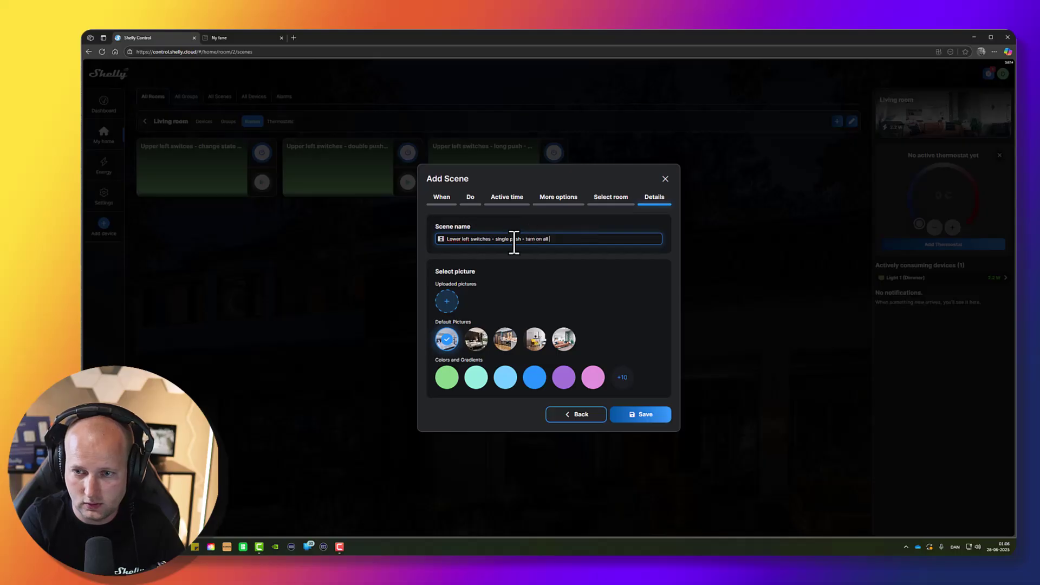
text( lights)
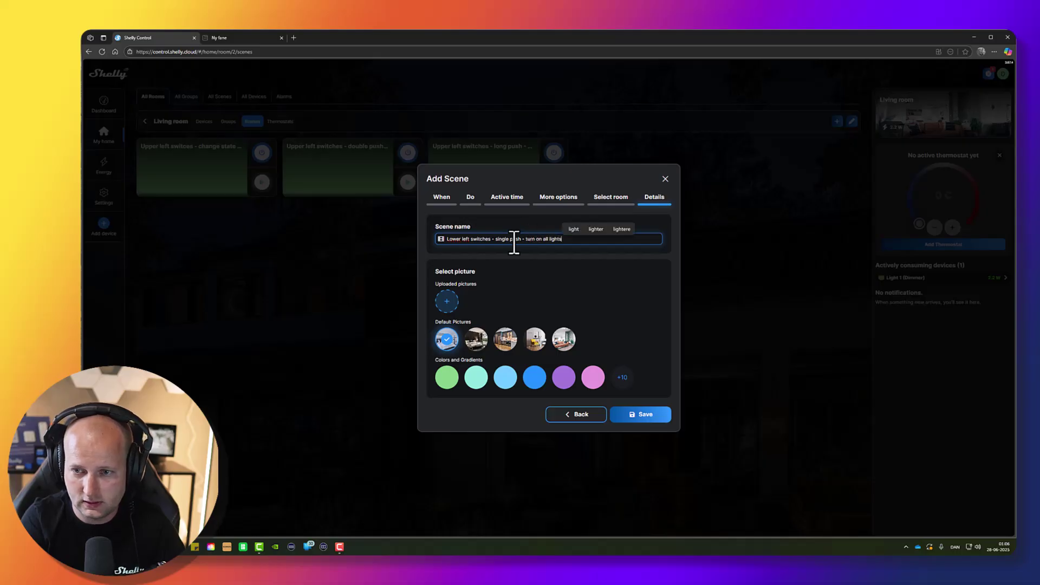
click(446, 377)
click(644, 415)
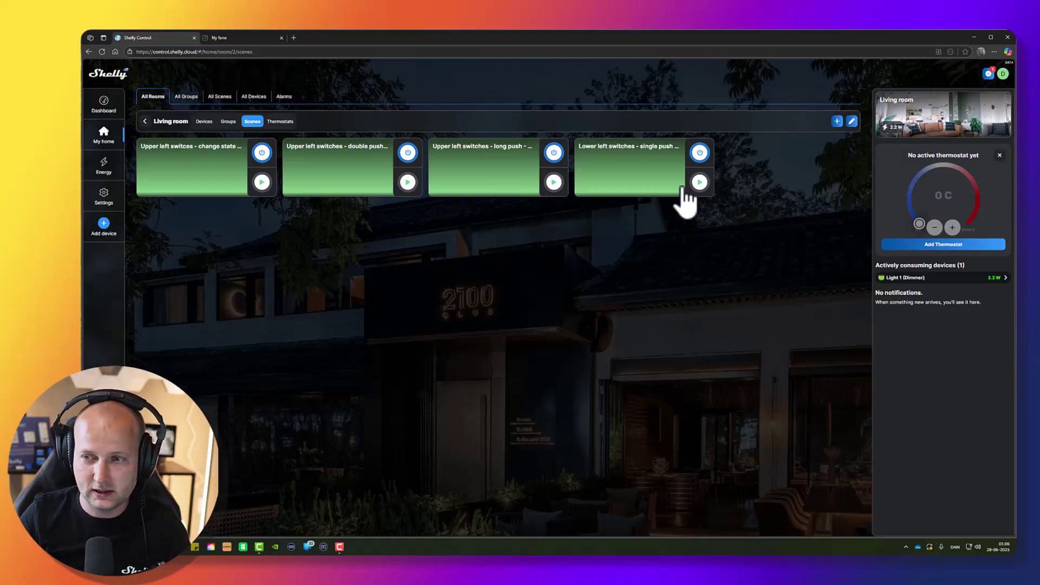
Start a new Living room scene with a device-based trigger for a long push of "Wall switch - lower left button"
click(837, 121)
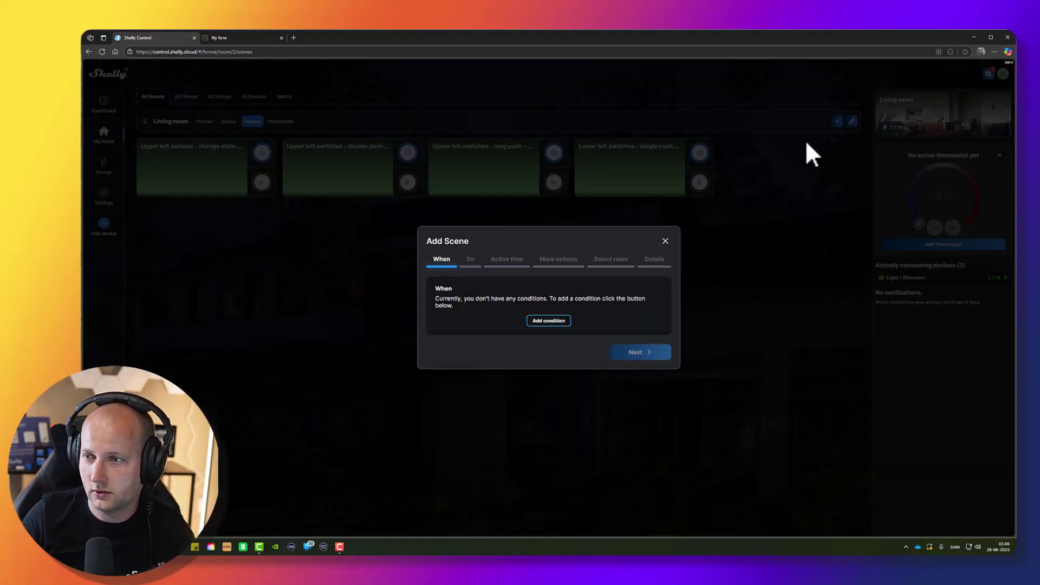
click(558, 321)
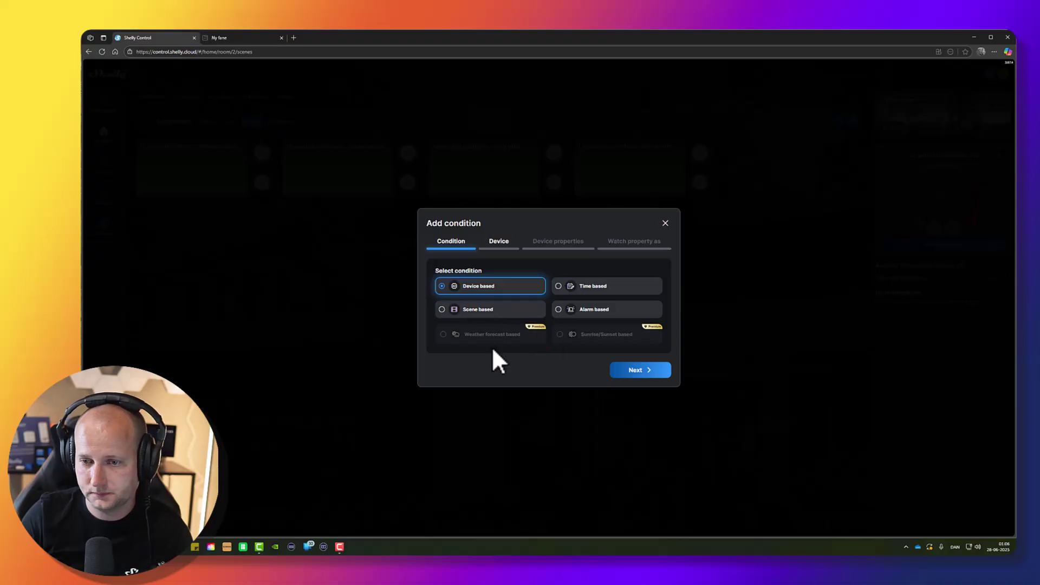
click(639, 372)
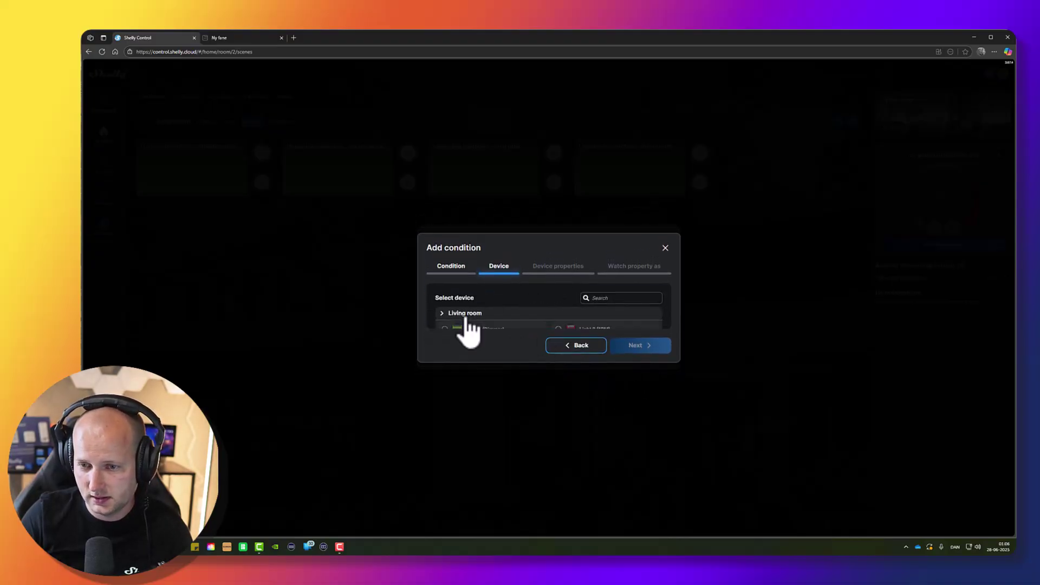
click(460, 310)
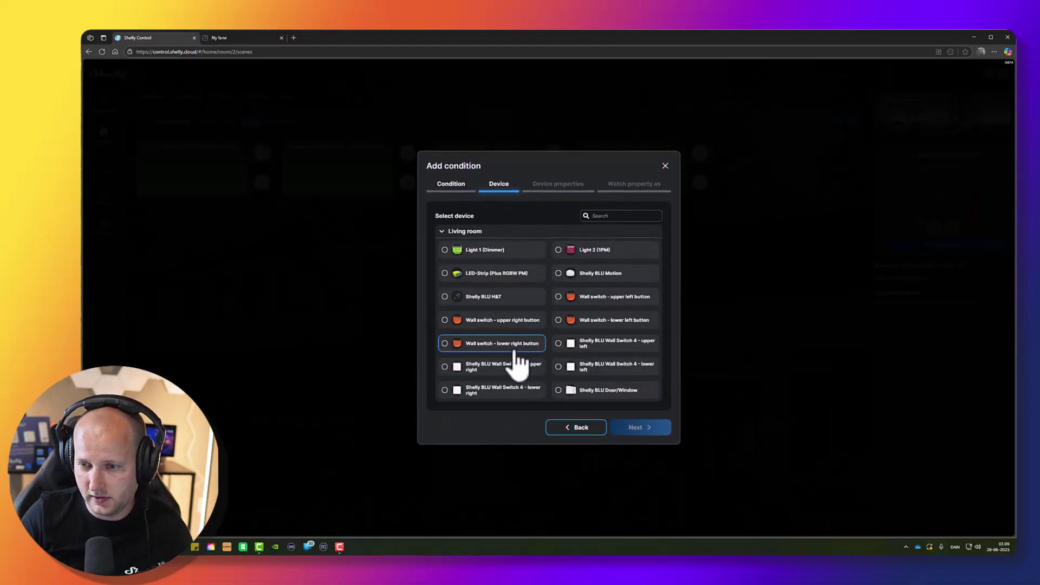
click(604, 323)
click(648, 430)
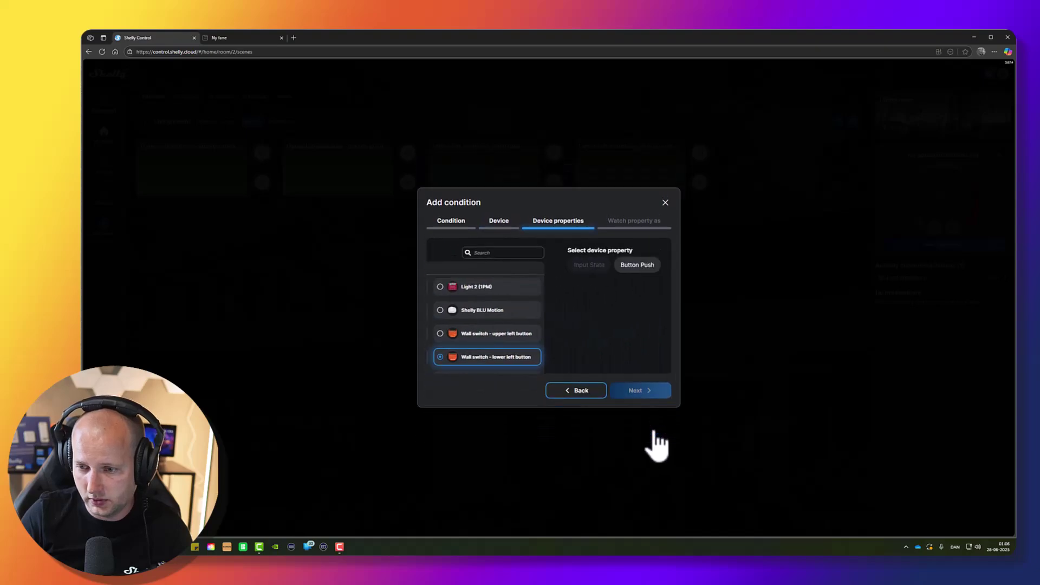
click(502, 313)
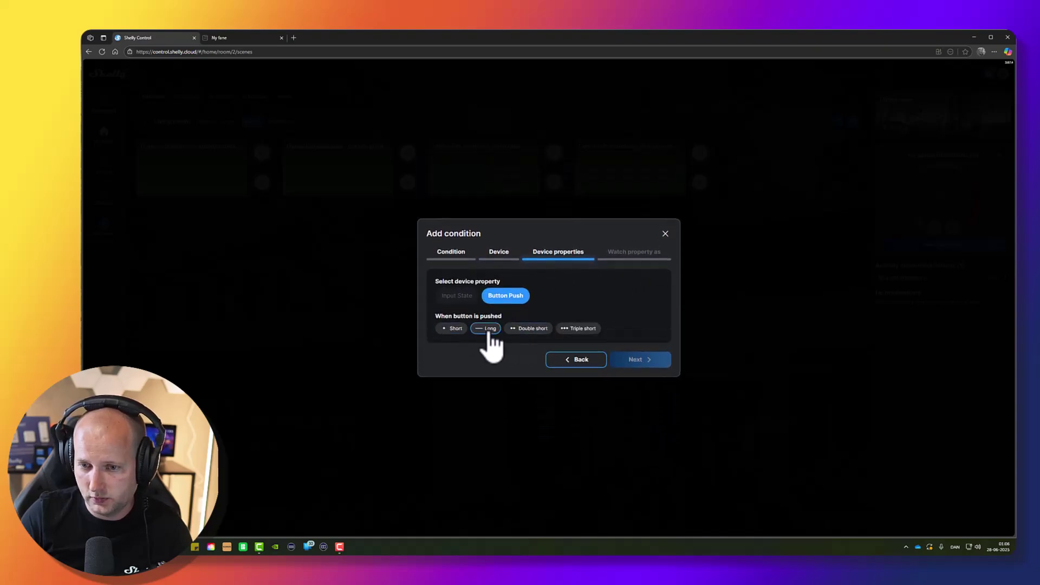
click(487, 329)
click(634, 360)
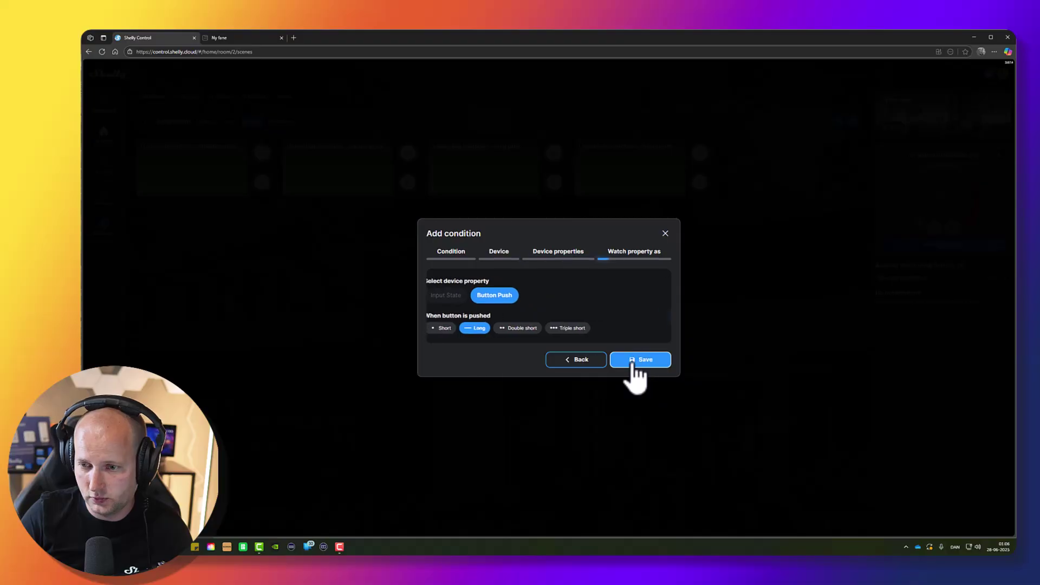
click(647, 365)
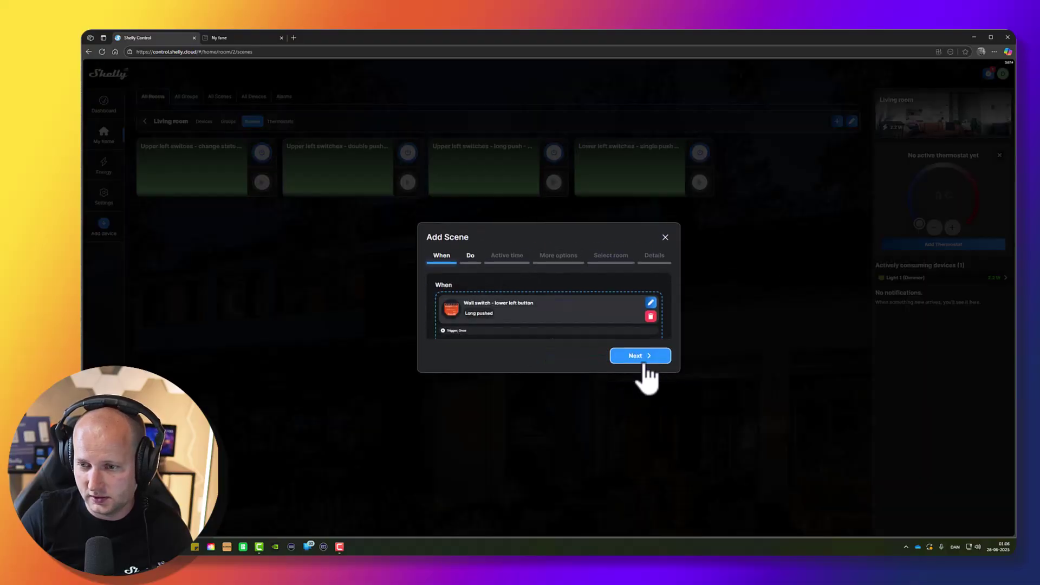
Add an alternative (or) device-based trigger for a long push of "Shelly BLU Wall Switch 4 - lower left"
click(553, 354)
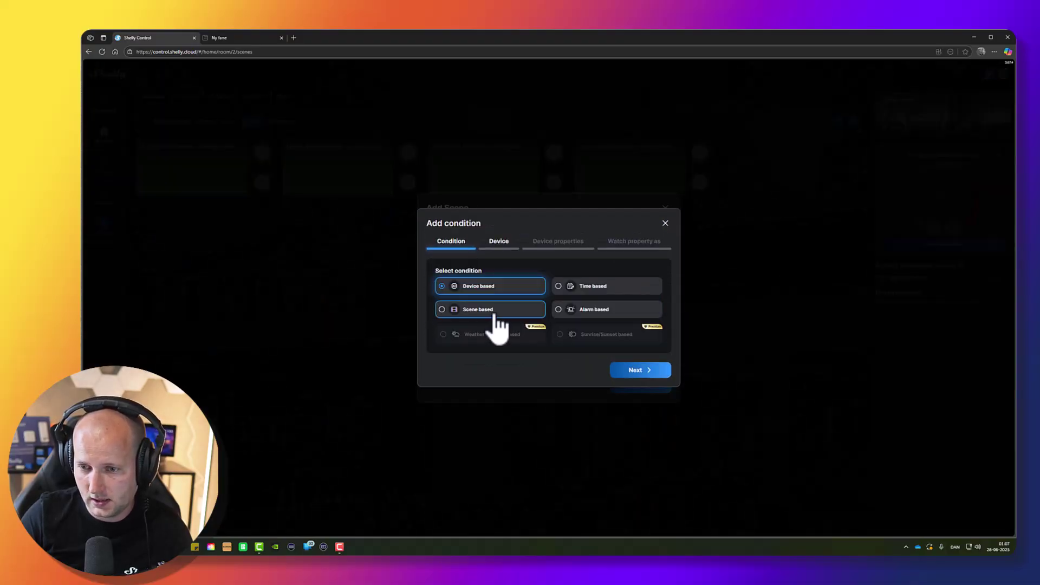
click(642, 372)
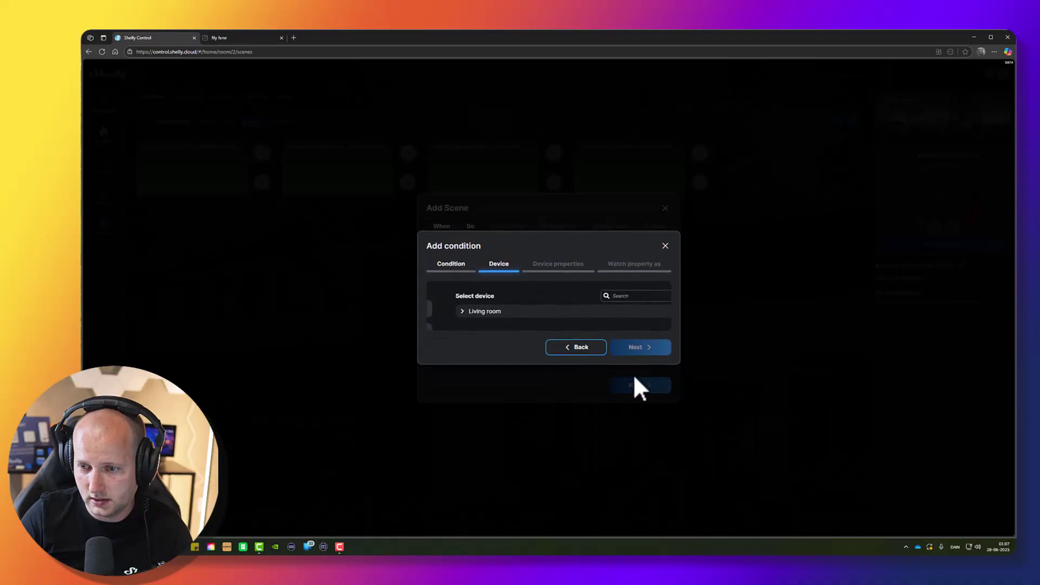
click(490, 309)
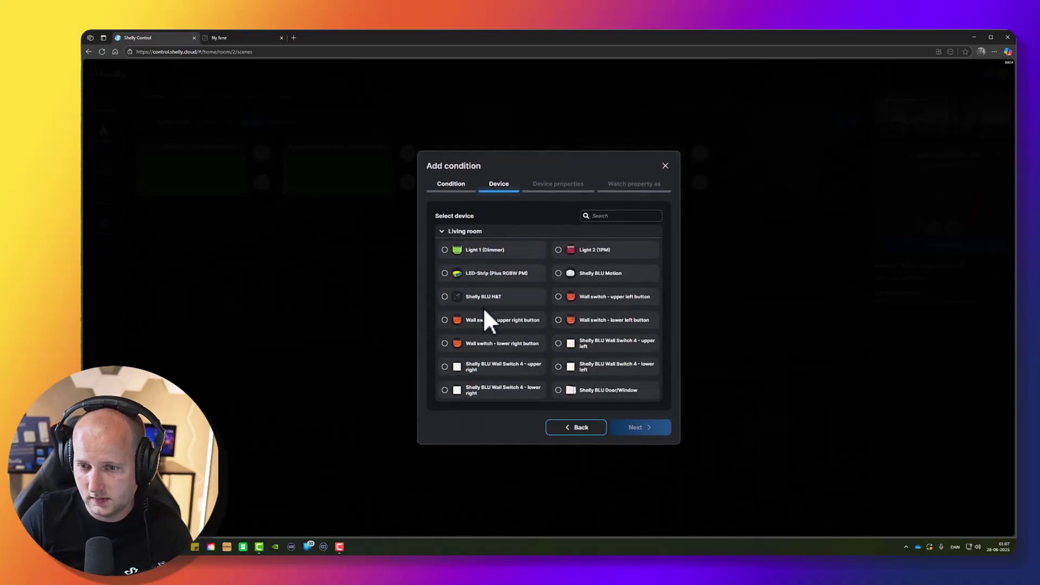
click(582, 373)
click(641, 428)
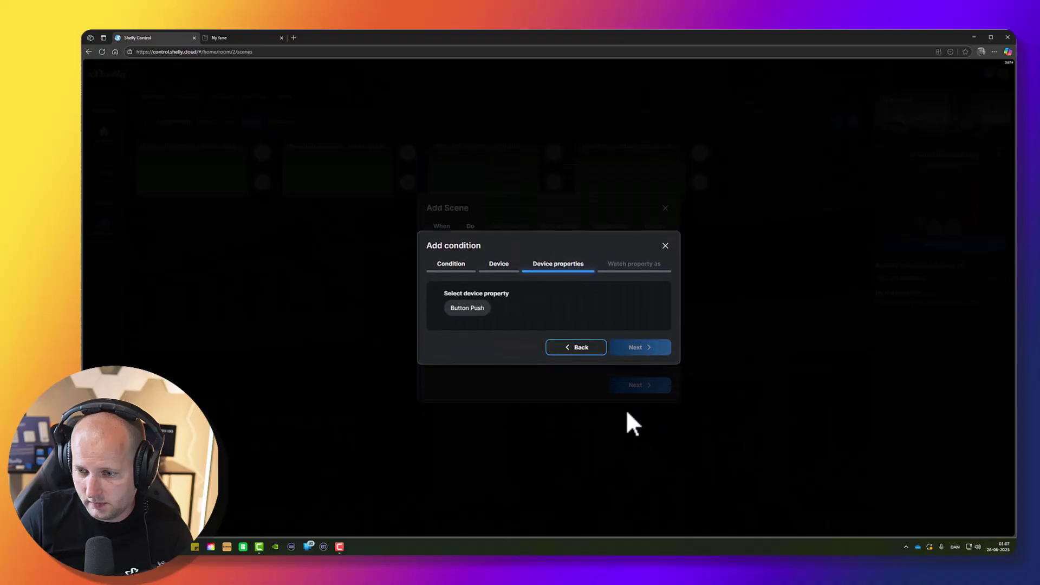
click(469, 306)
click(487, 331)
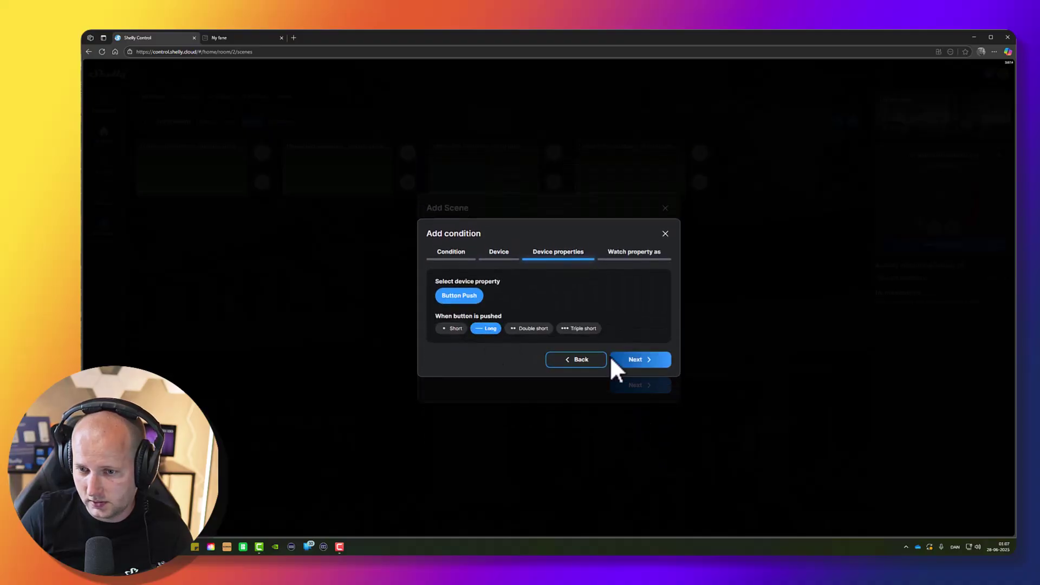
click(622, 358)
click(644, 364)
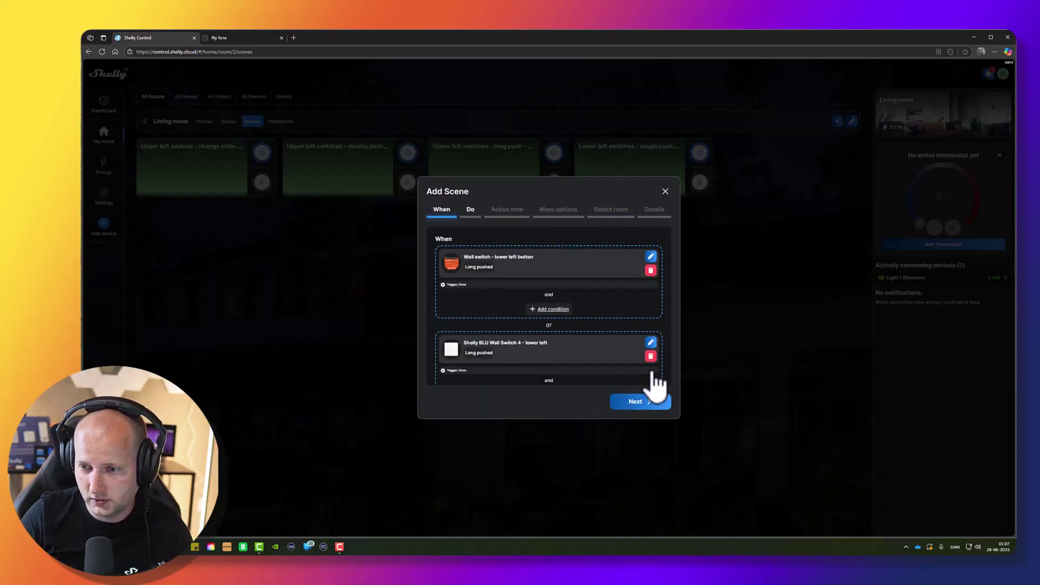
Add a group action to the scene that turns off the Living room group "All lights" with a 0-second delay
click(650, 429)
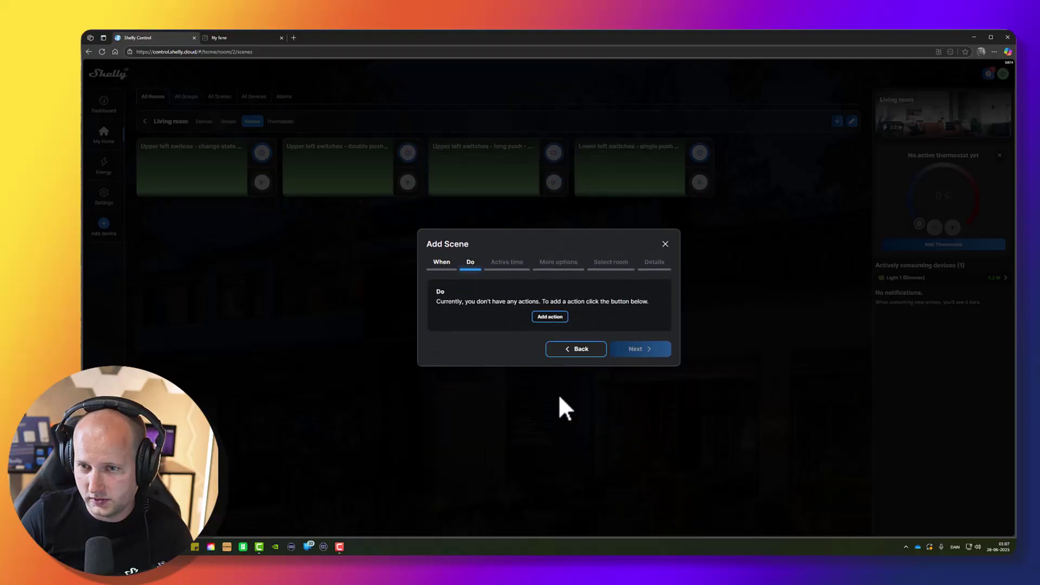
click(554, 322)
click(503, 313)
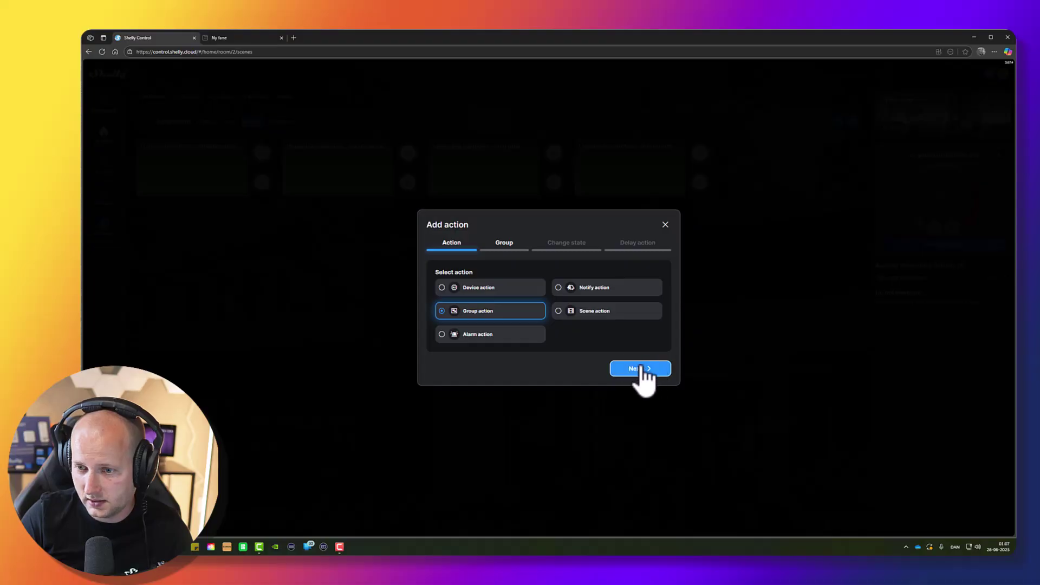
click(641, 368)
click(496, 314)
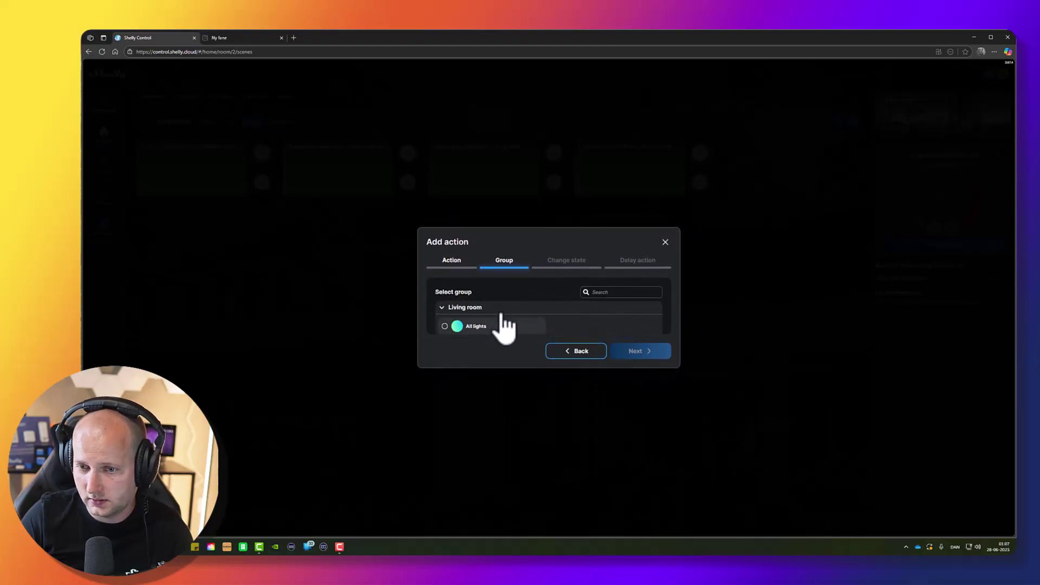
click(504, 321)
click(632, 360)
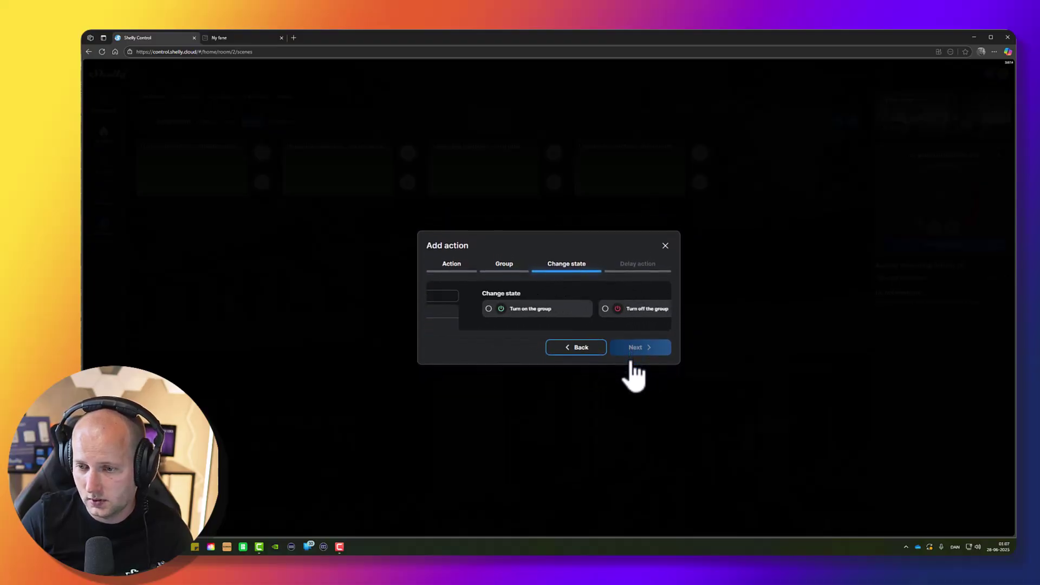
click(584, 318)
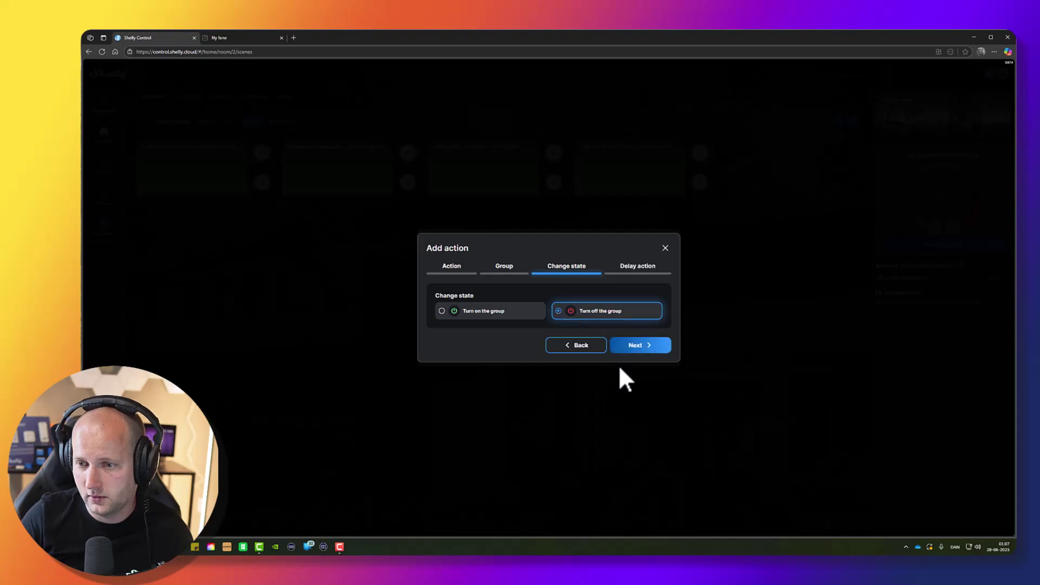
click(639, 347)
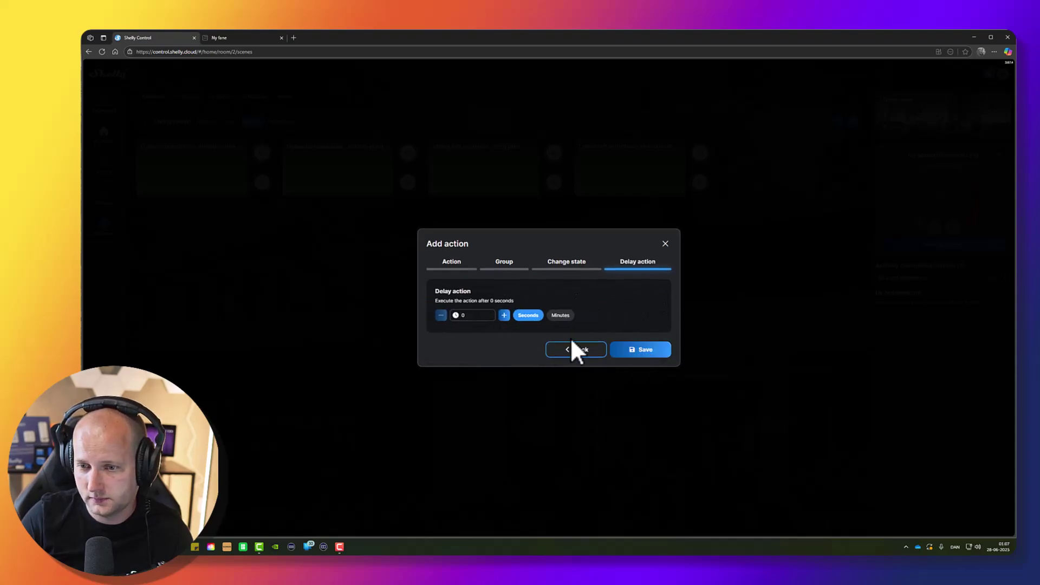
click(641, 351)
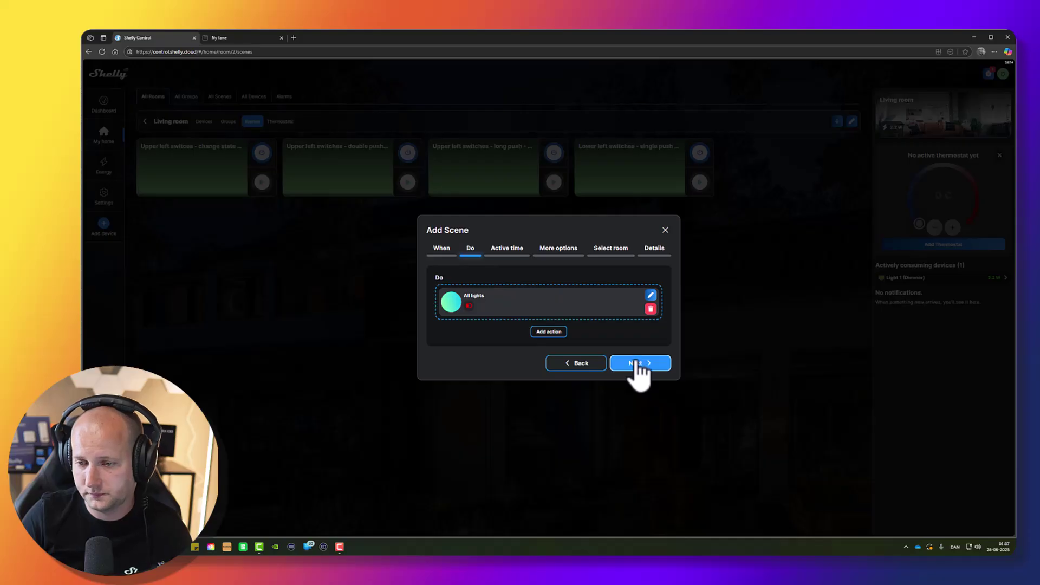
Name the scene "Lower left switches - long push - turn off all lights", give it the red colour and save it
click(660, 253)
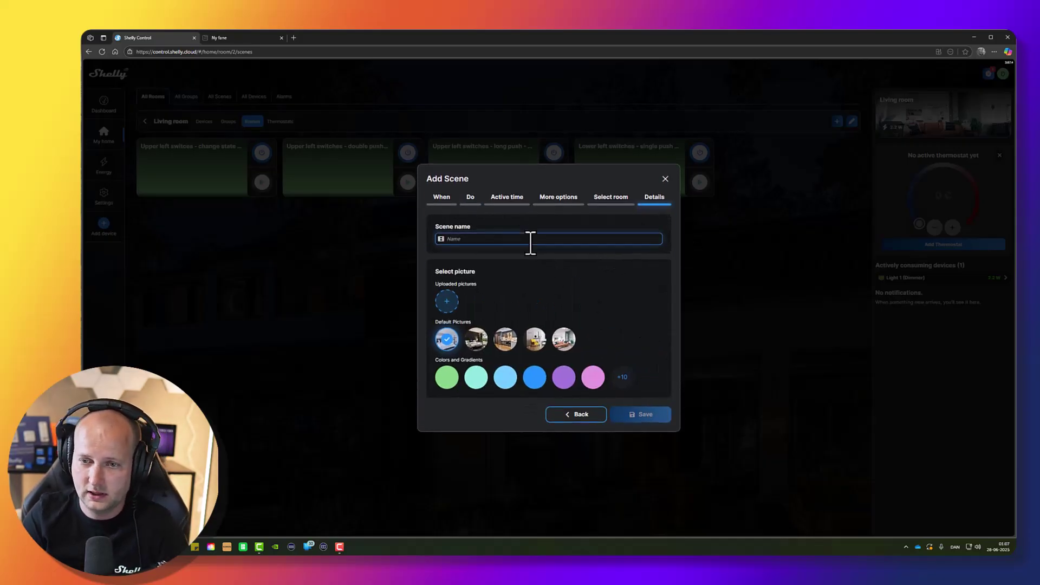
text(Low)
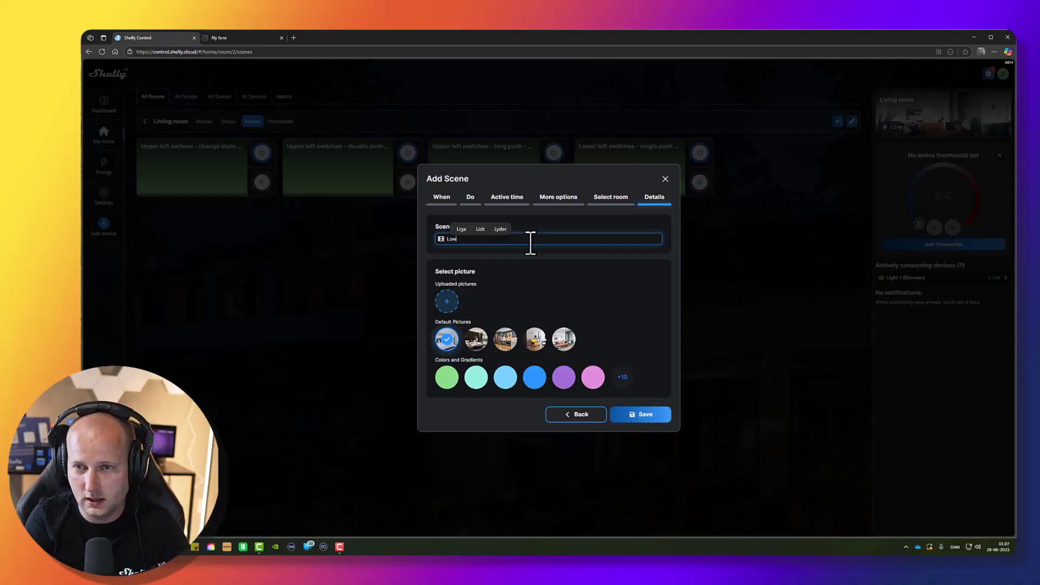
text(er left switches - )
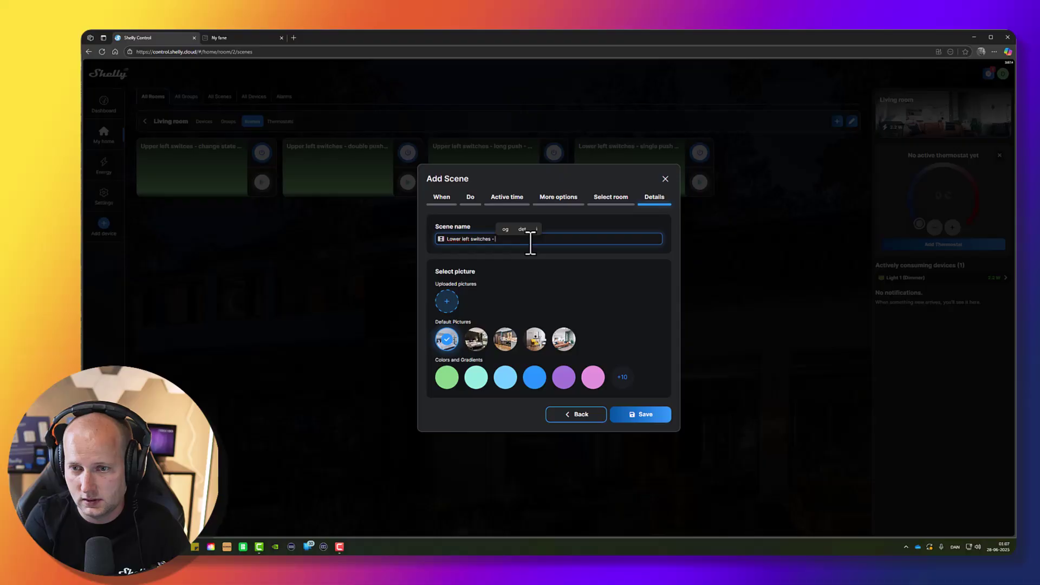
text(long push - t)
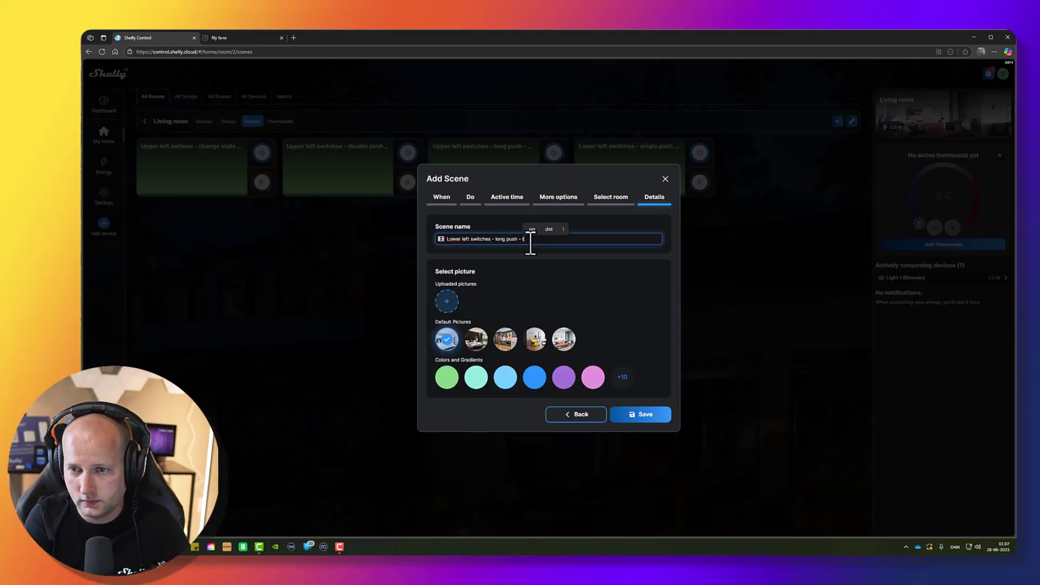
text(urn off all lights)
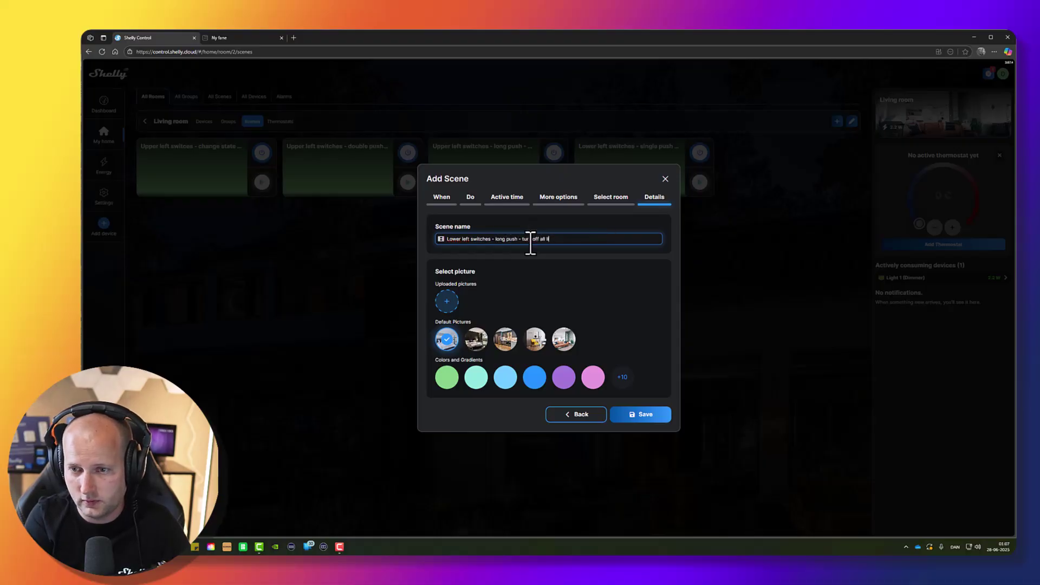
click(622, 377)
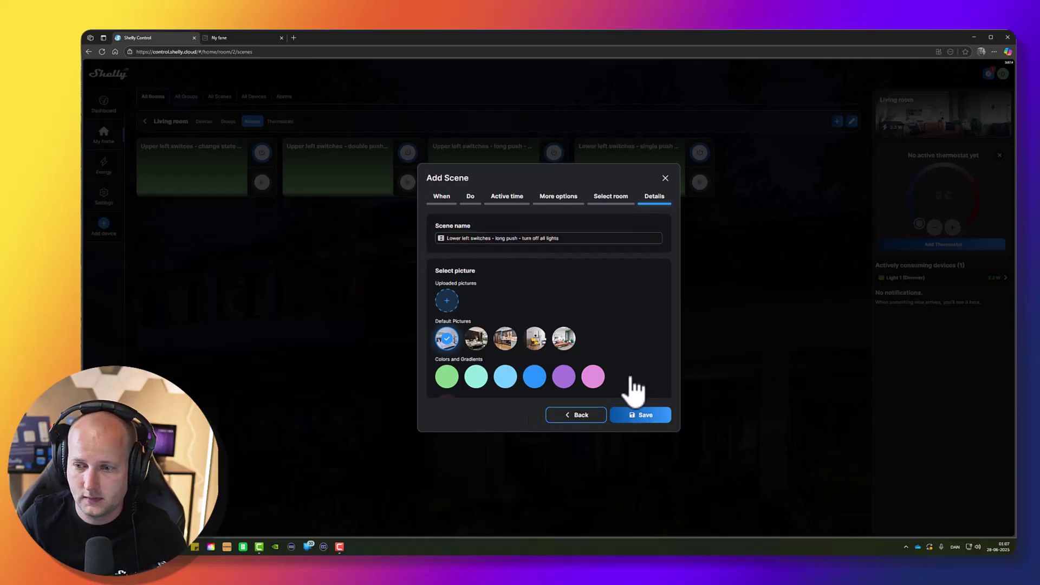
click(446, 377)
click(642, 443)
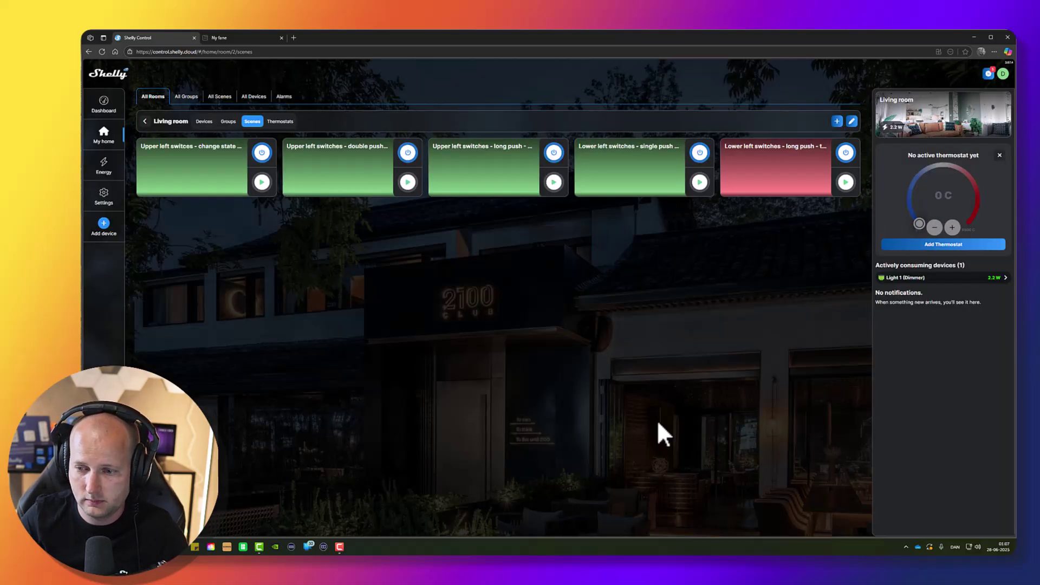
Open the Living room's device list from the room overview to check the lights while testing the wall switches
click(111, 145)
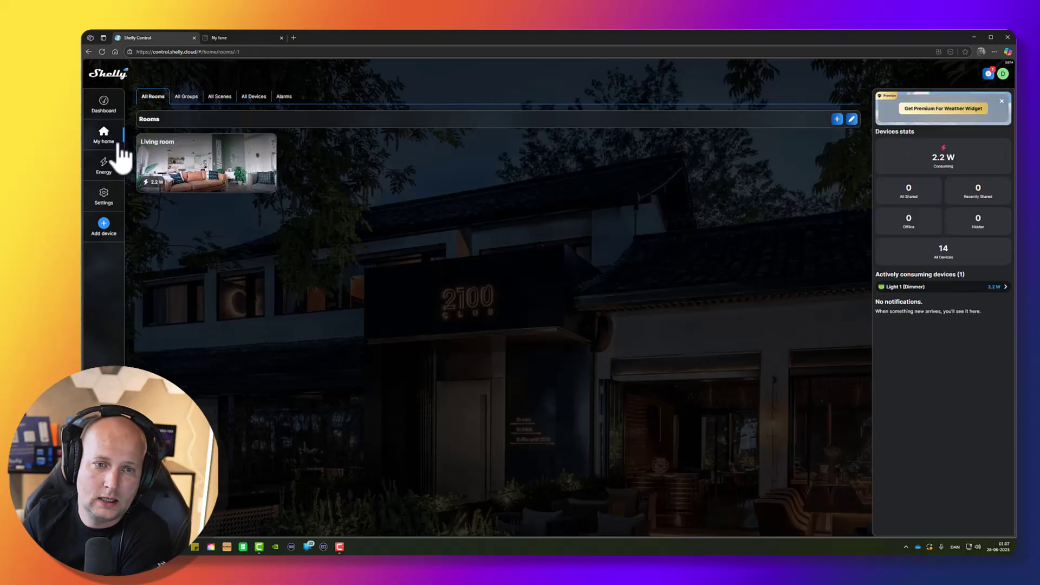
click(163, 181)
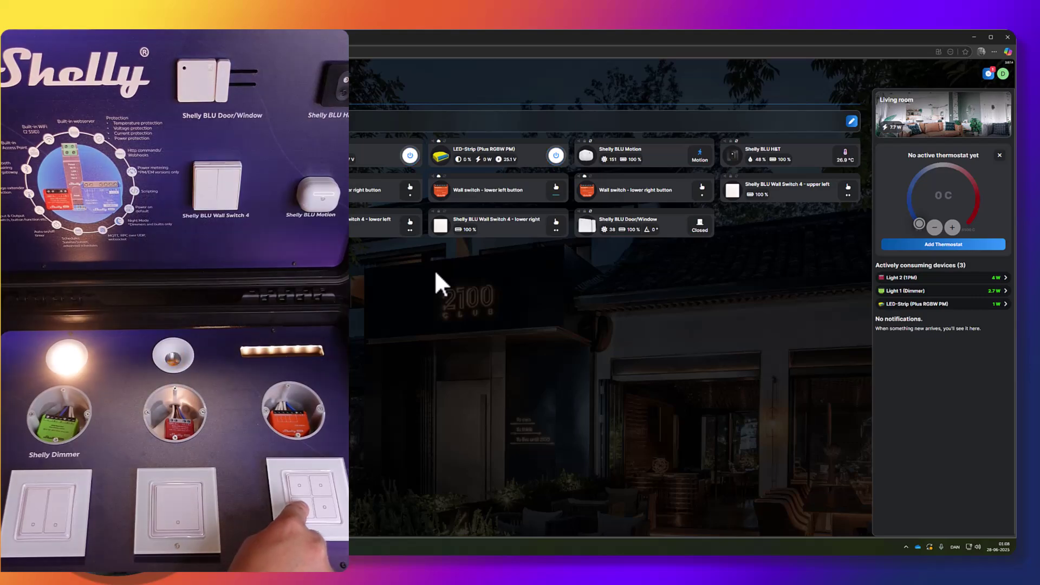
click(410, 155)
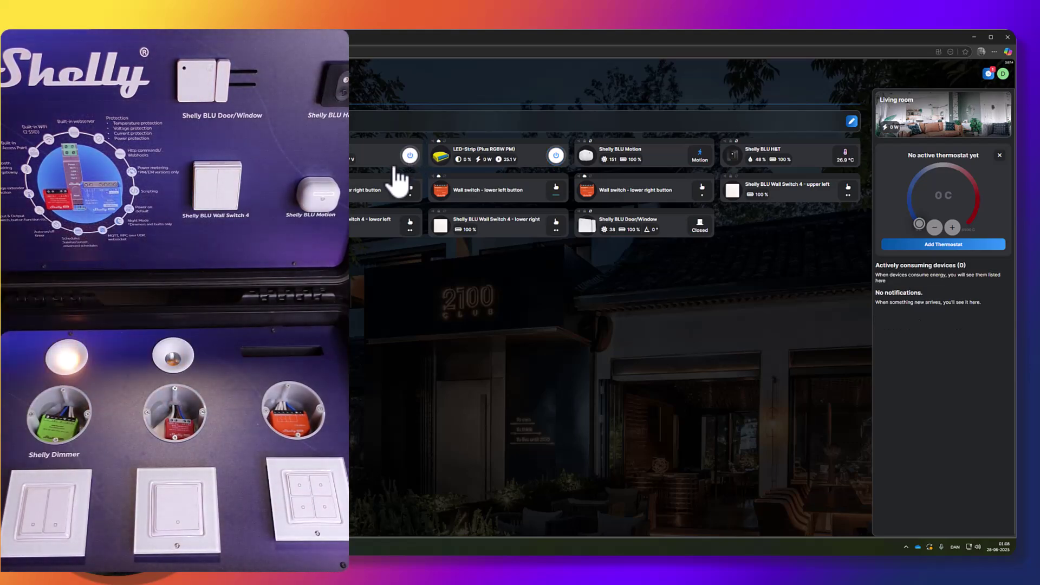